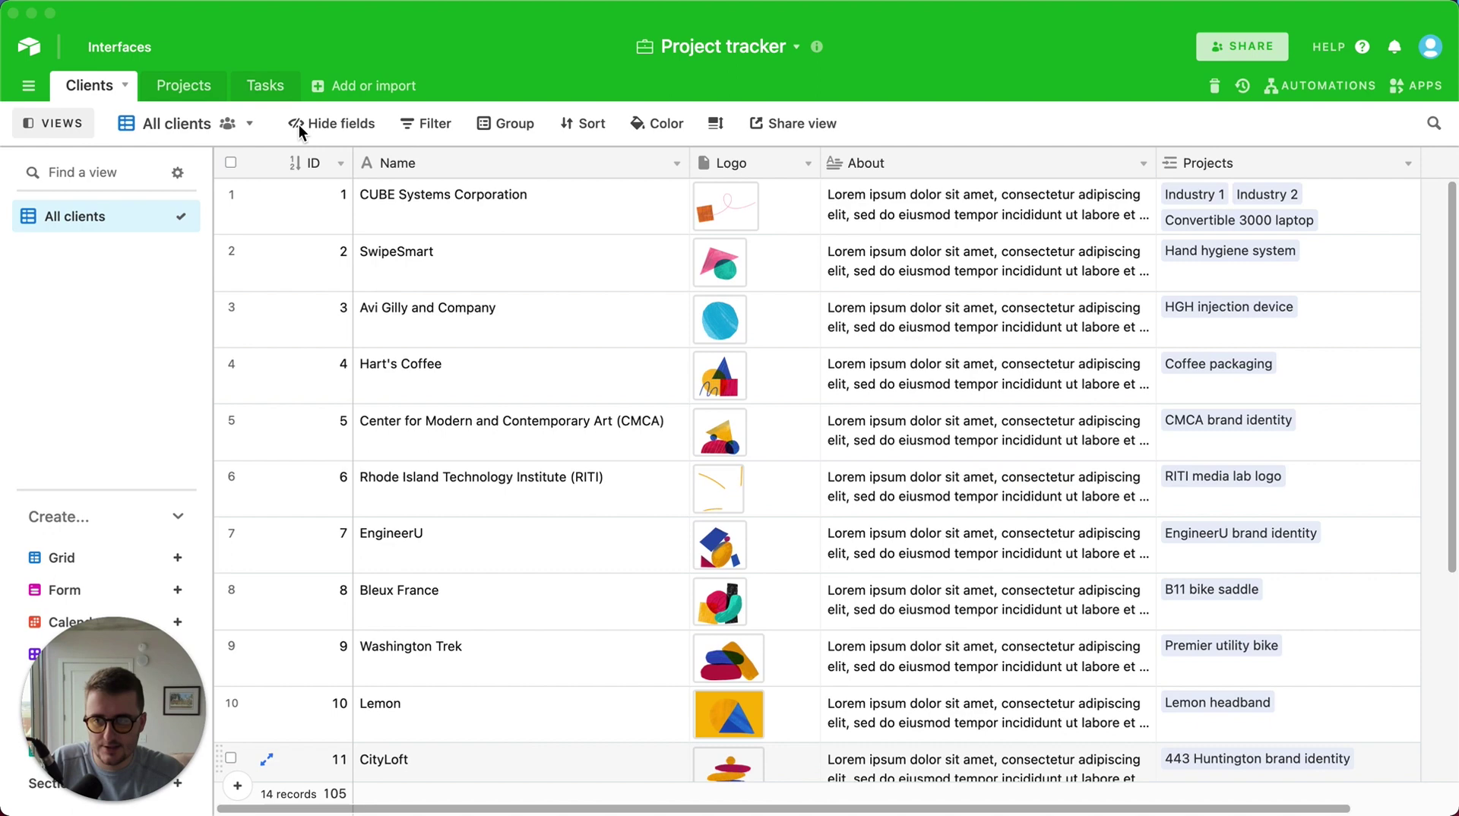
- Undo the recent edits to the ID and Name fields in the Clients table
click(202, 89)
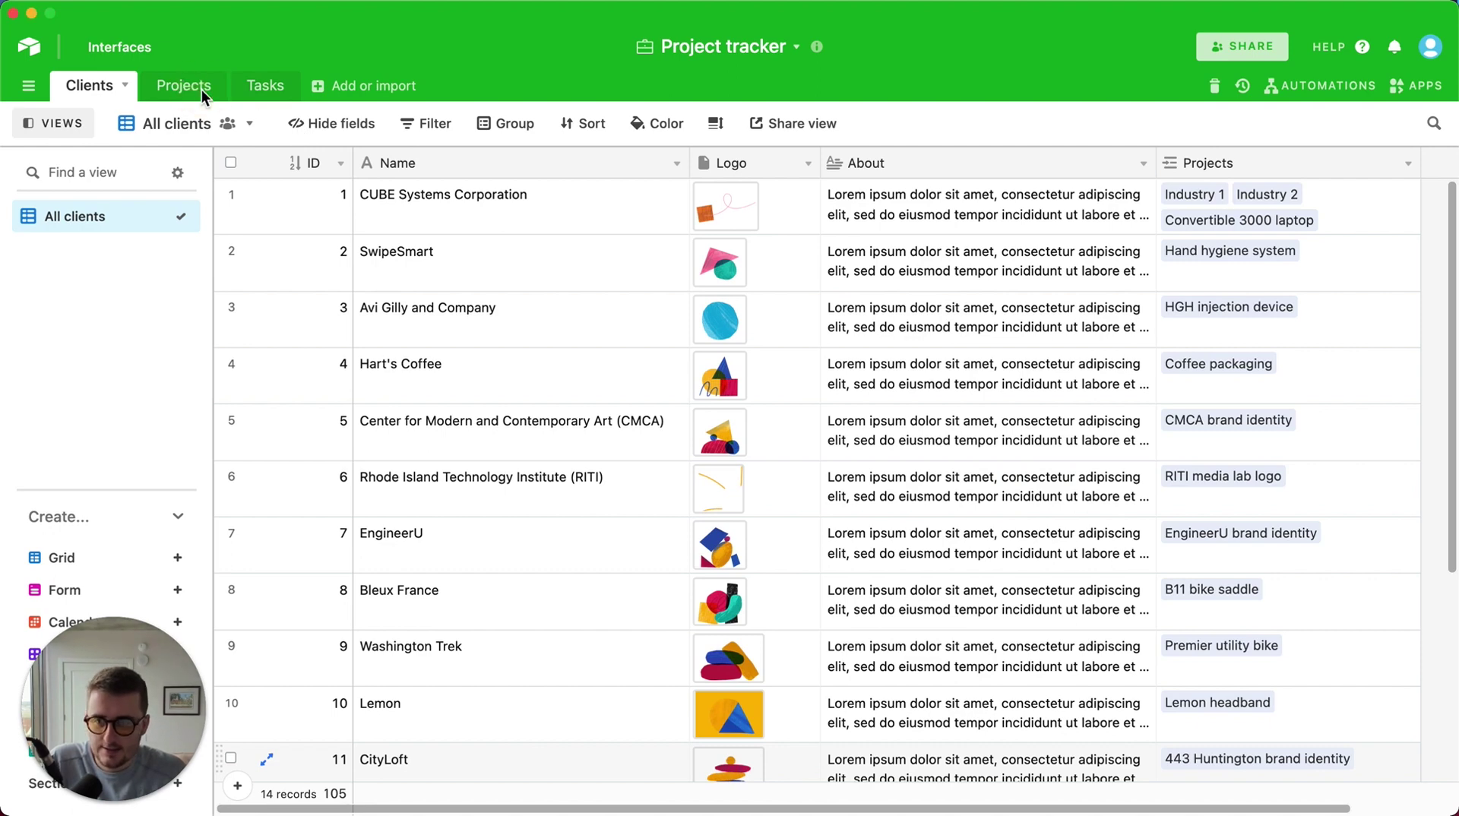
click(202, 89)
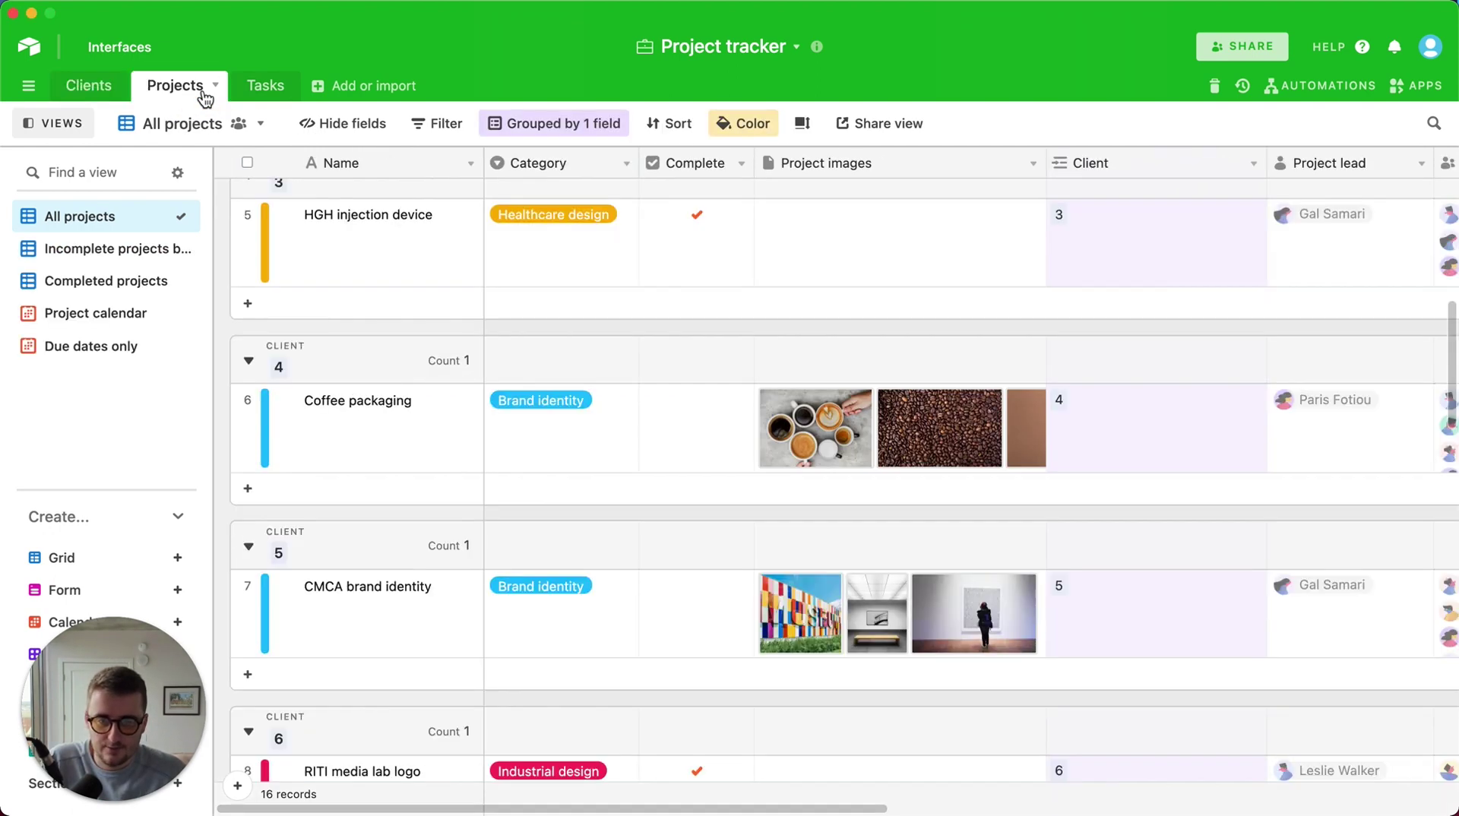
click(108, 87)
key(super+z)
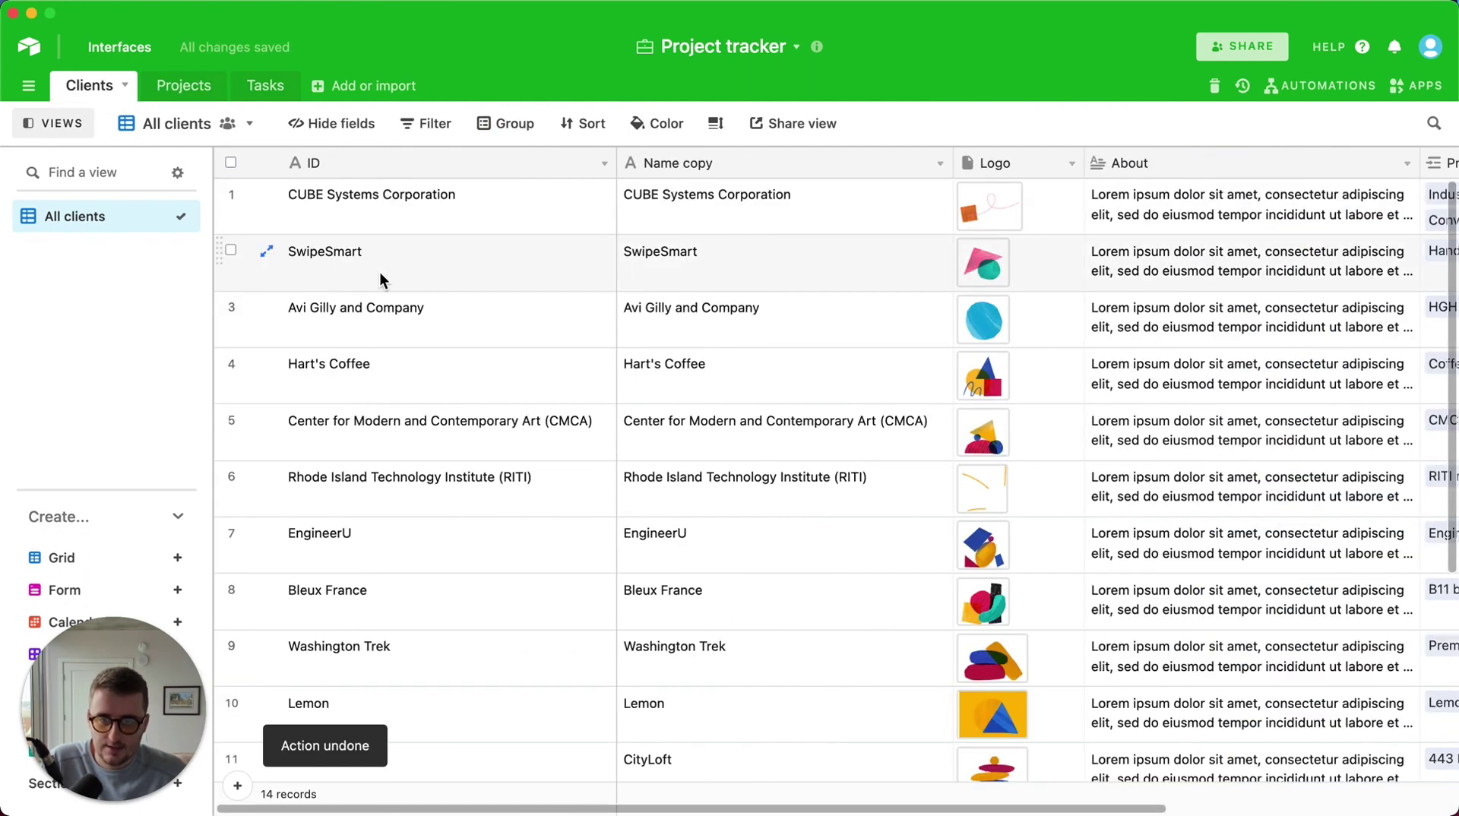
- Remove the grouping by client from the All projects view of the Projects table
click(190, 85)
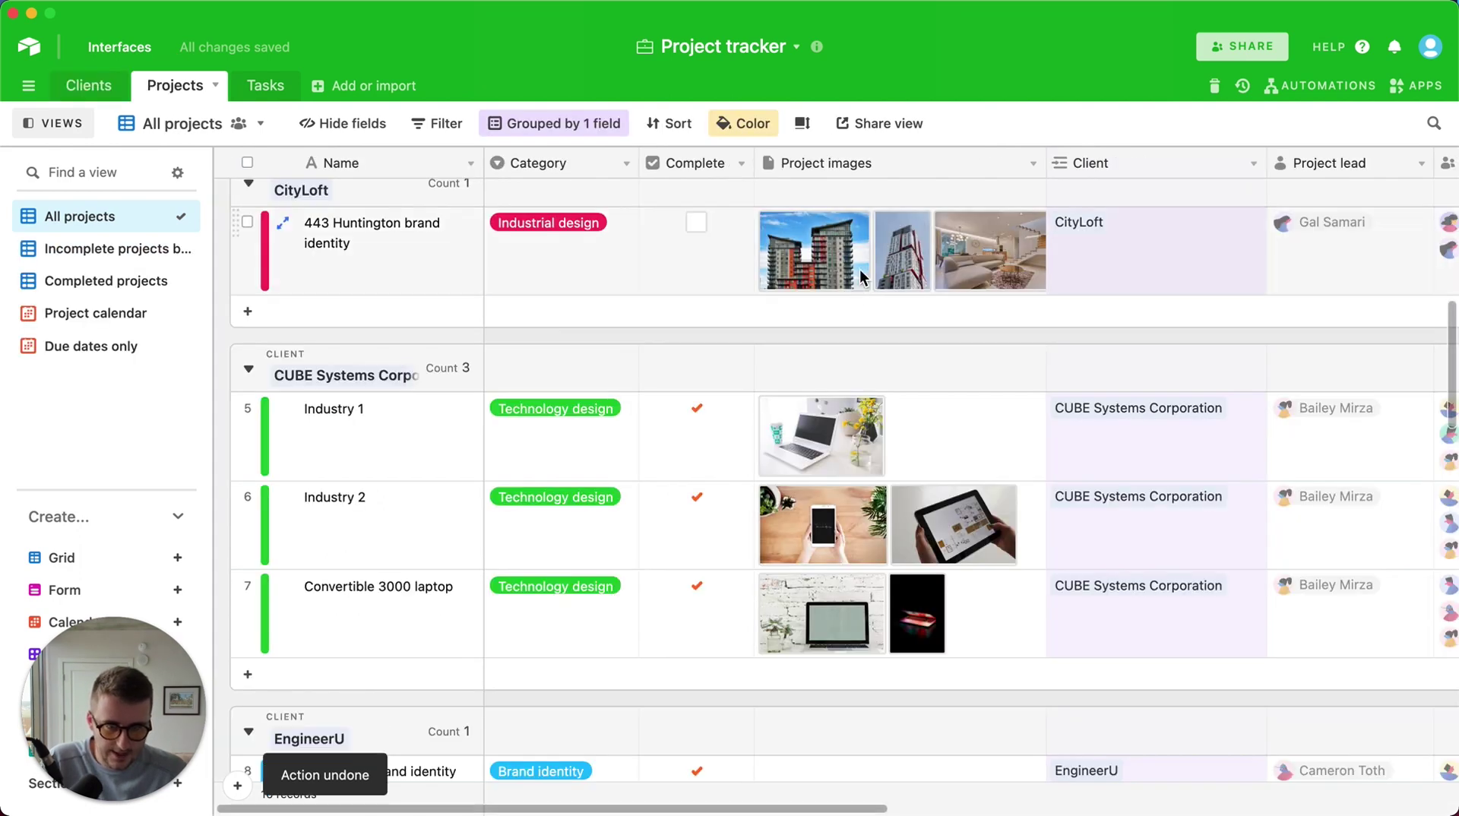
click(536, 124)
click(501, 164)
- Convert the Client field in the Projects table from a linked record to single line text
double_click(1142, 167)
click(744, 288)
click(644, 359)
click(870, 440)
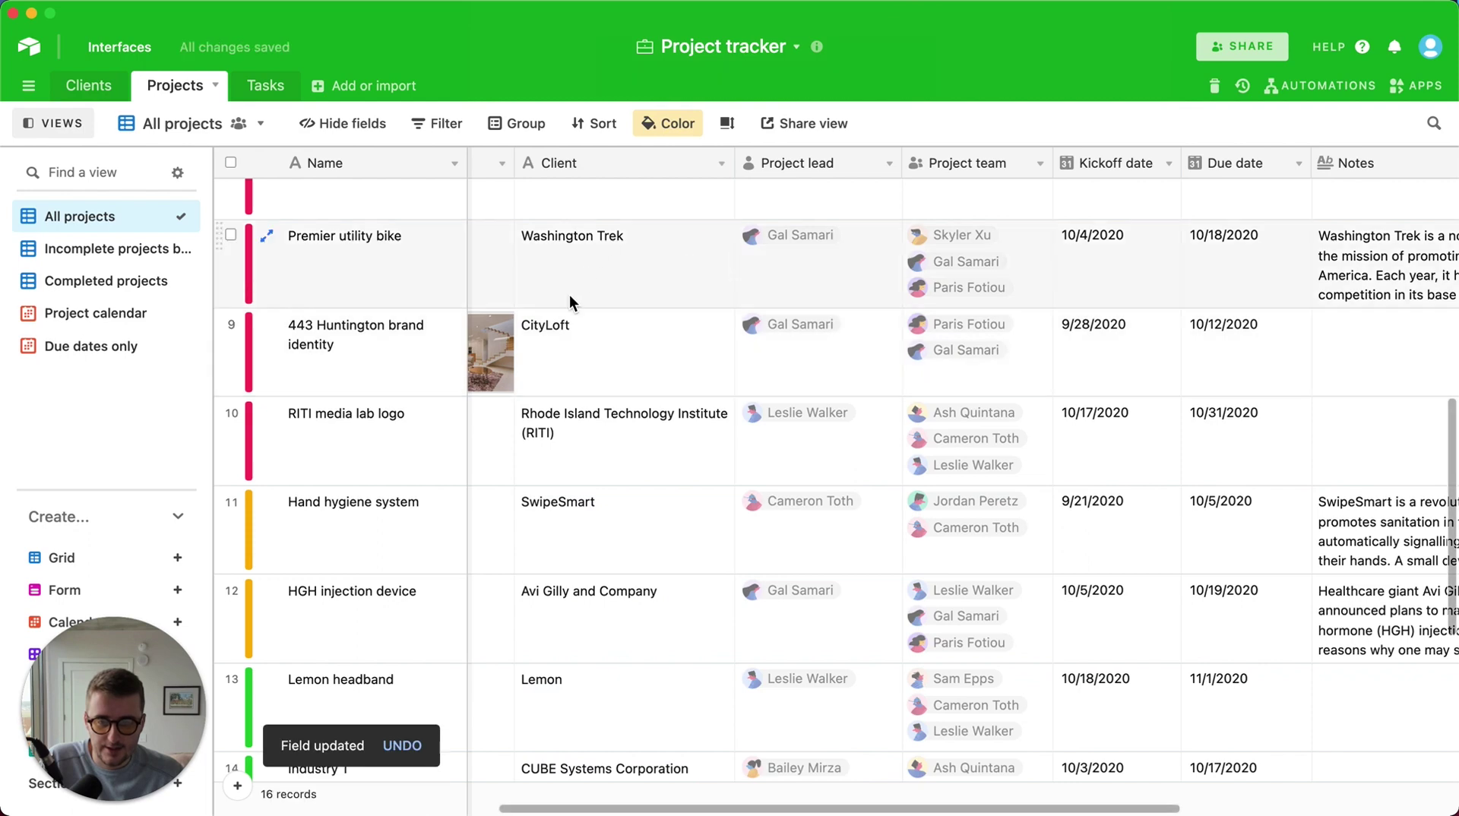
scroll(570, 304, up, 2)
click(558, 238)
- Change the ID primary field in the Clients table to the Autonumber field type
click(124, 89)
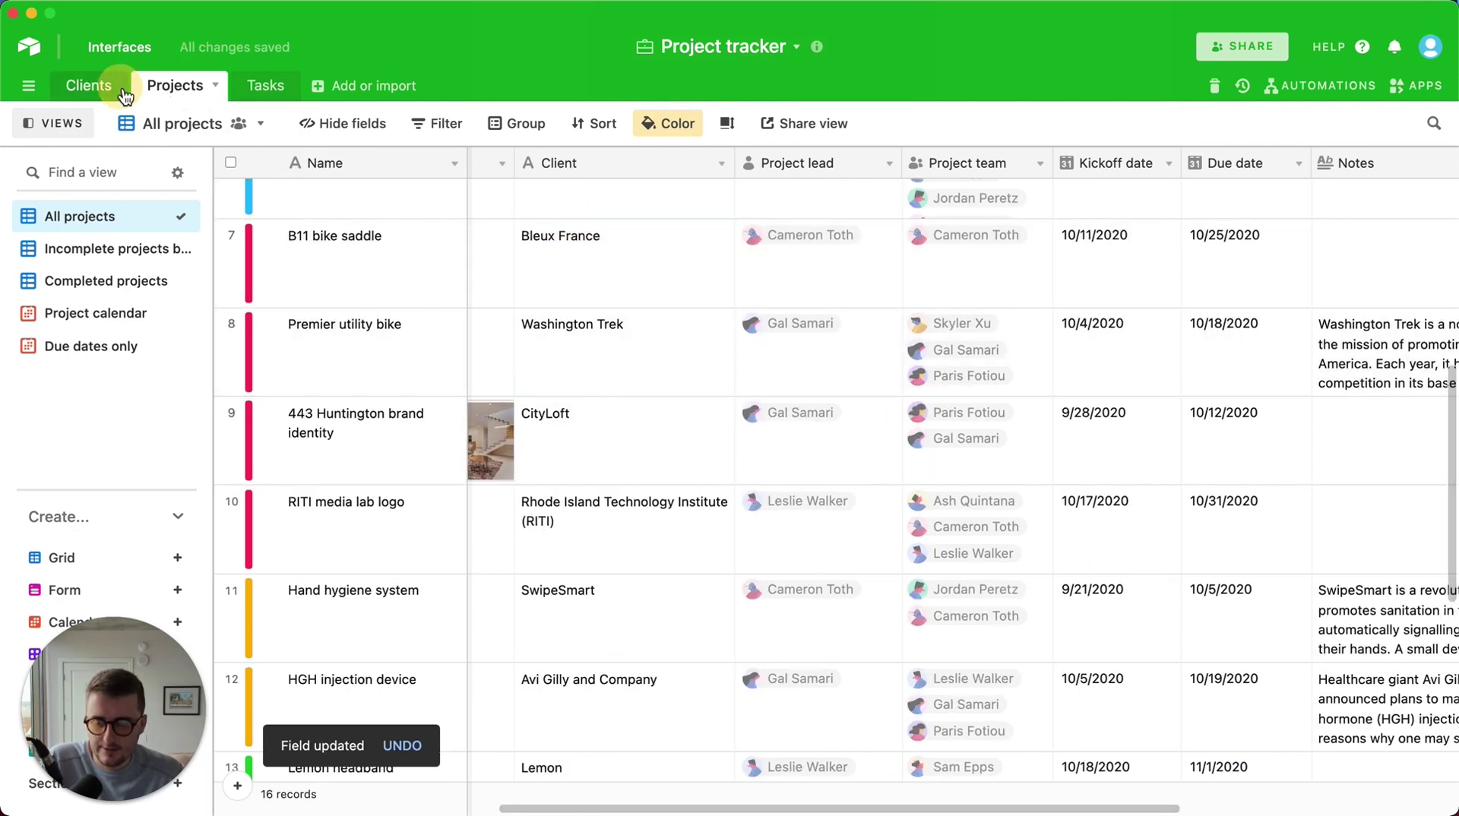
double_click(296, 162)
click(434, 328)
scroll(414, 517, down, 3)
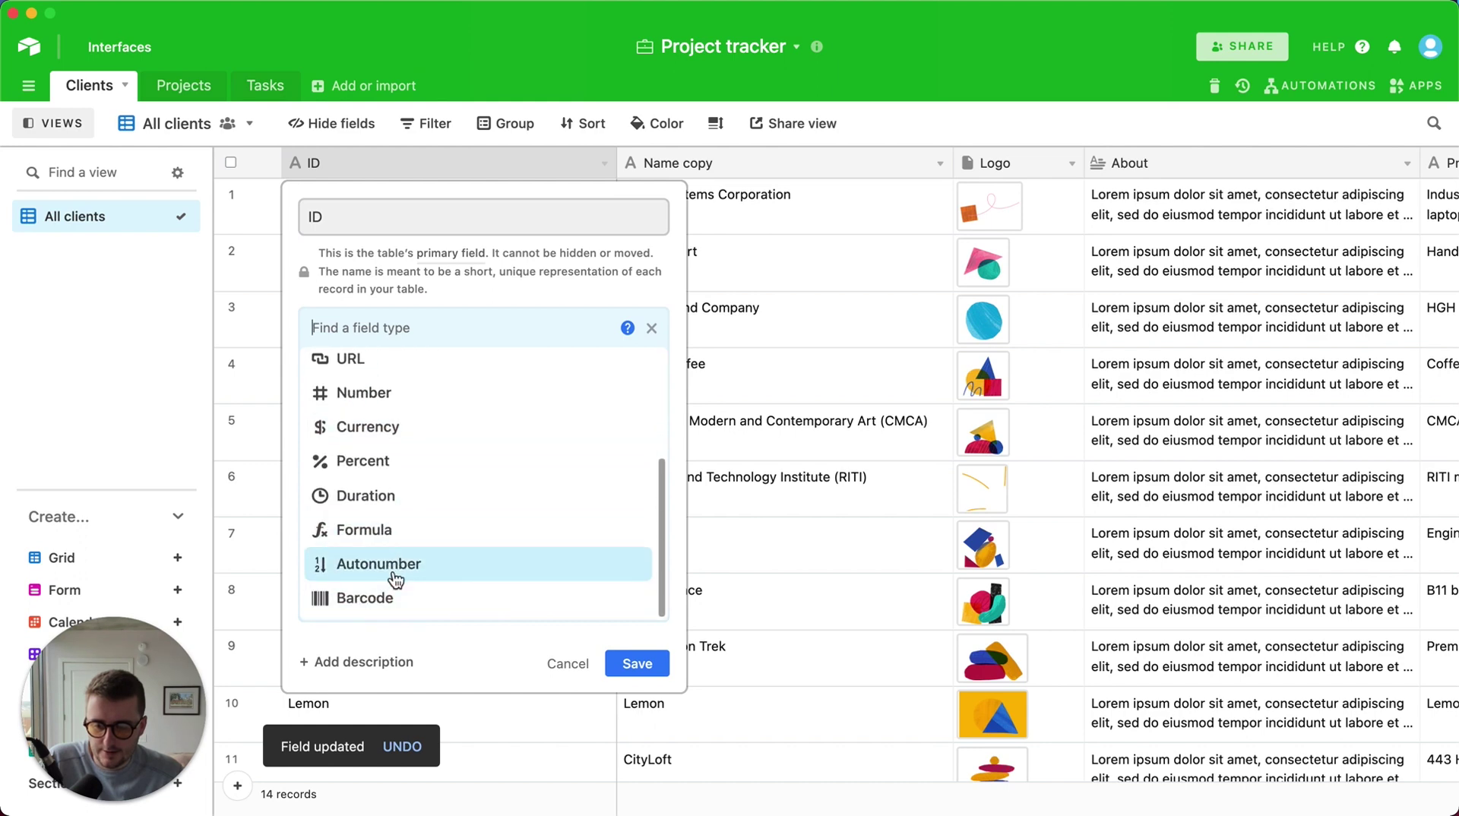
click(393, 566)
click(637, 411)
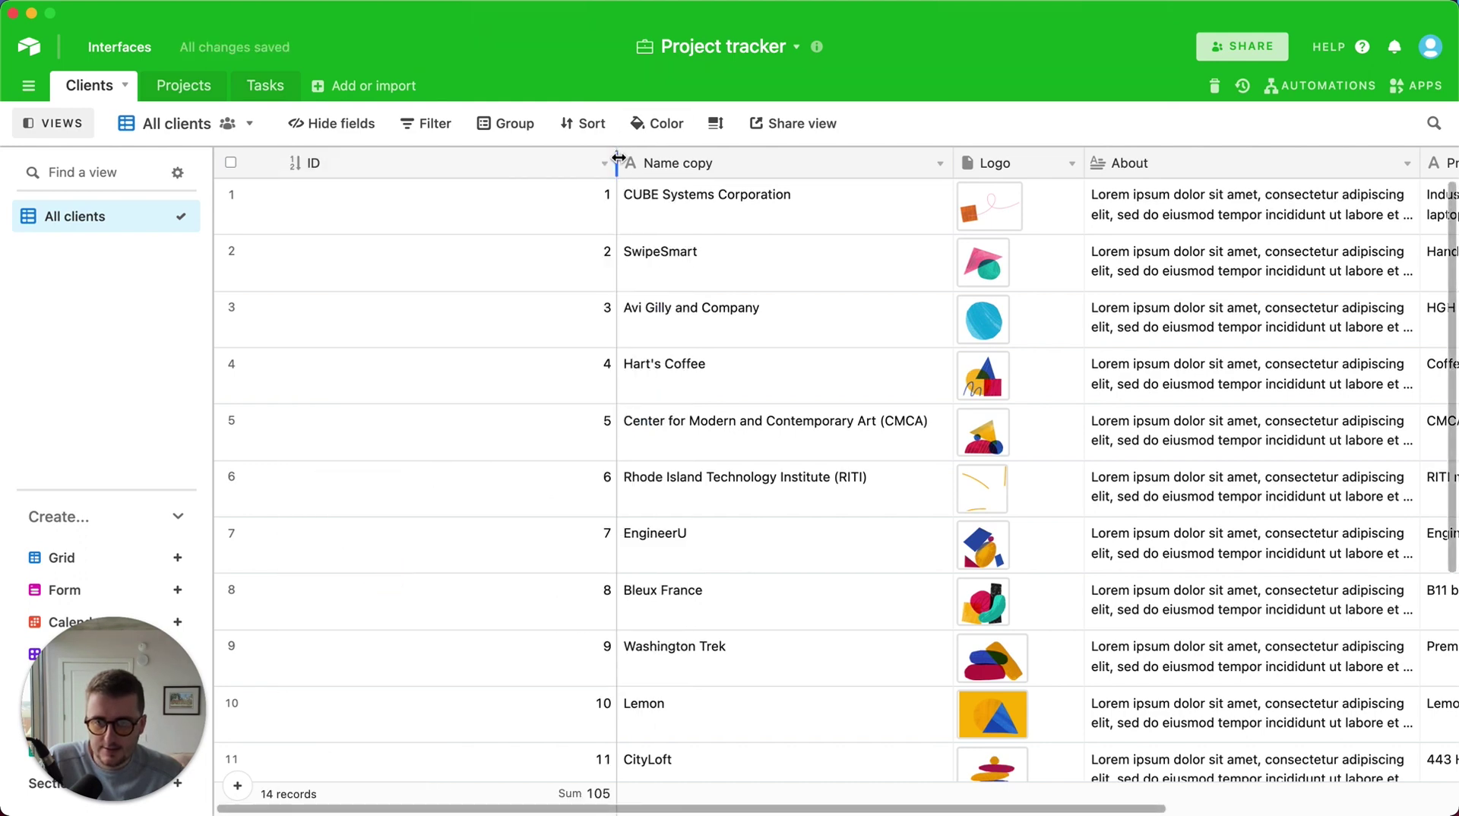
- Narrow the ID column and rename the Name copy field to Name in the Clients table
drag(614, 161, 368, 168)
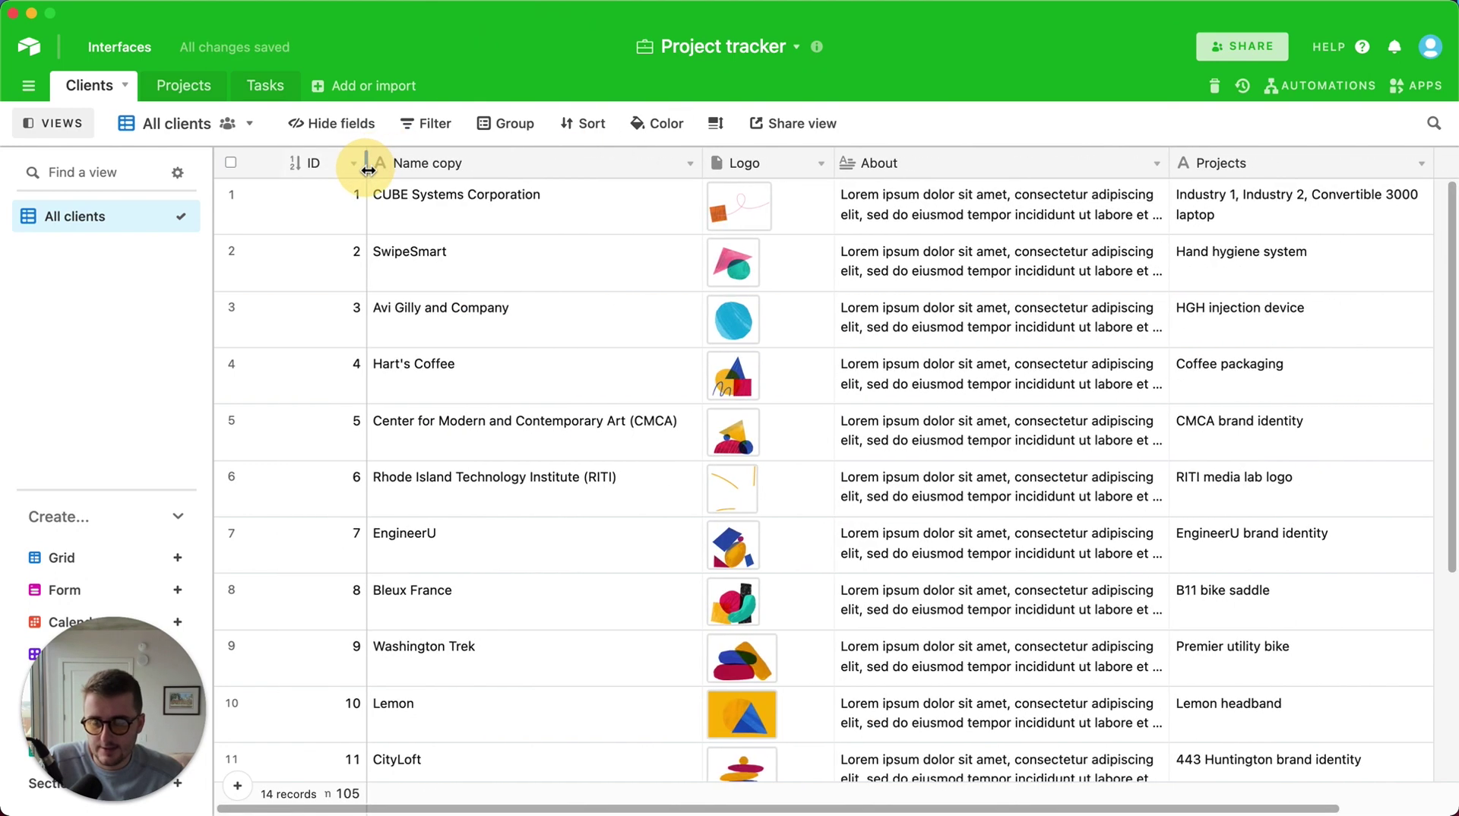
double_click(468, 164)
text(Name)
key(Return)
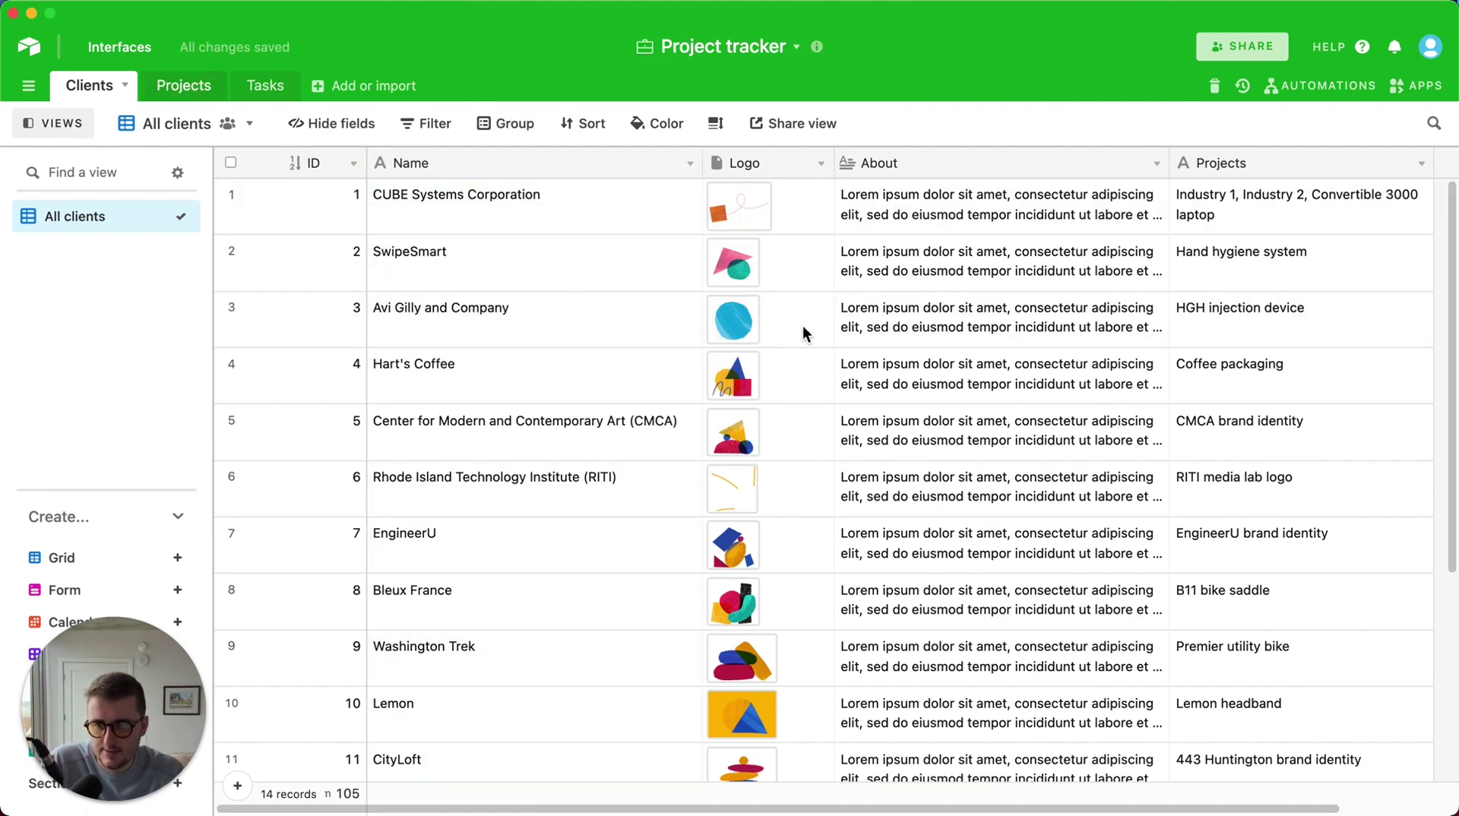
- Switch to the Projects table, hide the views sidebar and select the B11 bike saddle's Client cell
click(183, 85)
click(603, 252)
click(52, 123)
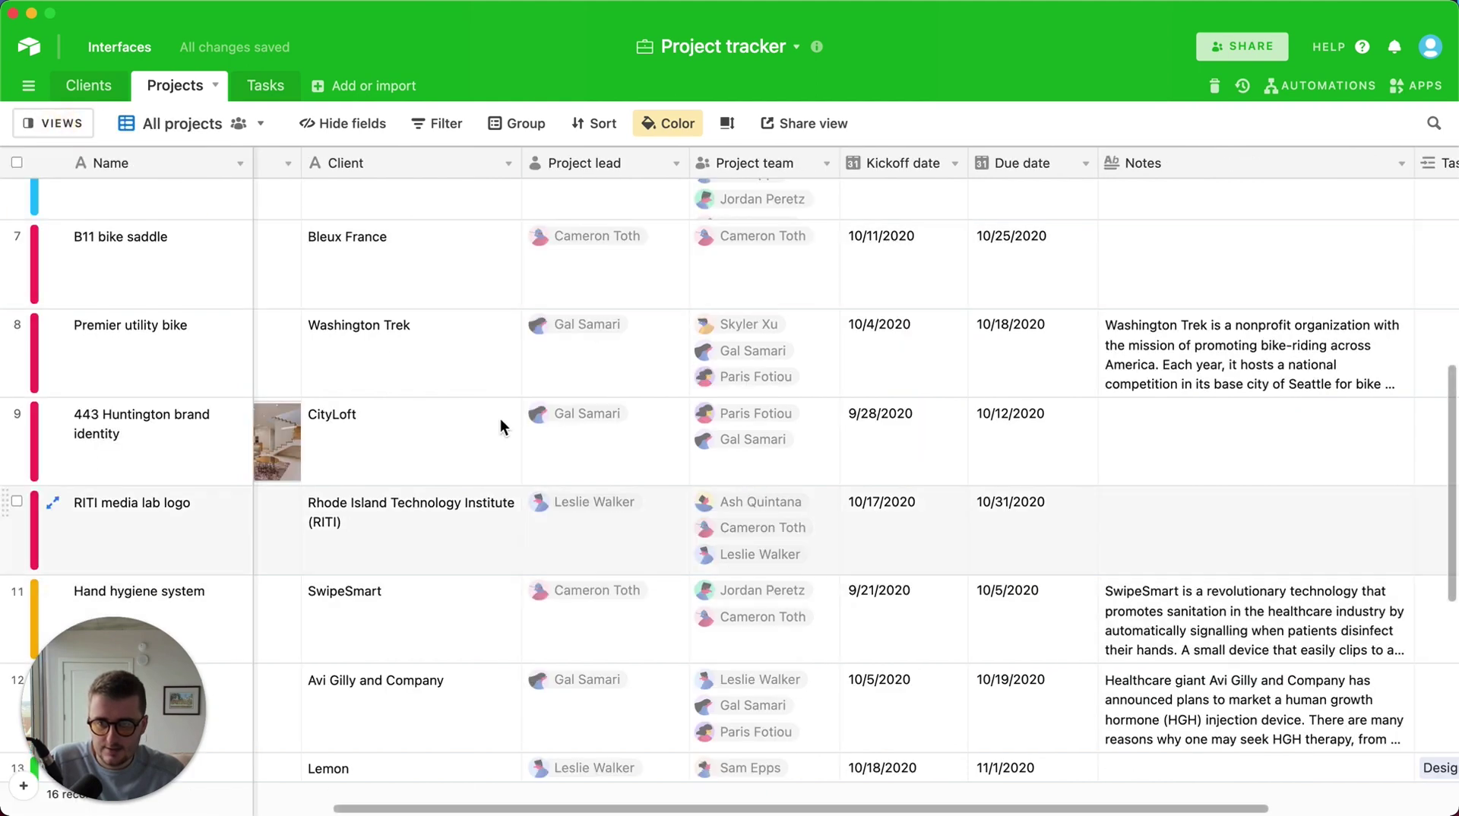
click(190, 251)
key(Right)
key(Right)
key(Right)
key(Right)
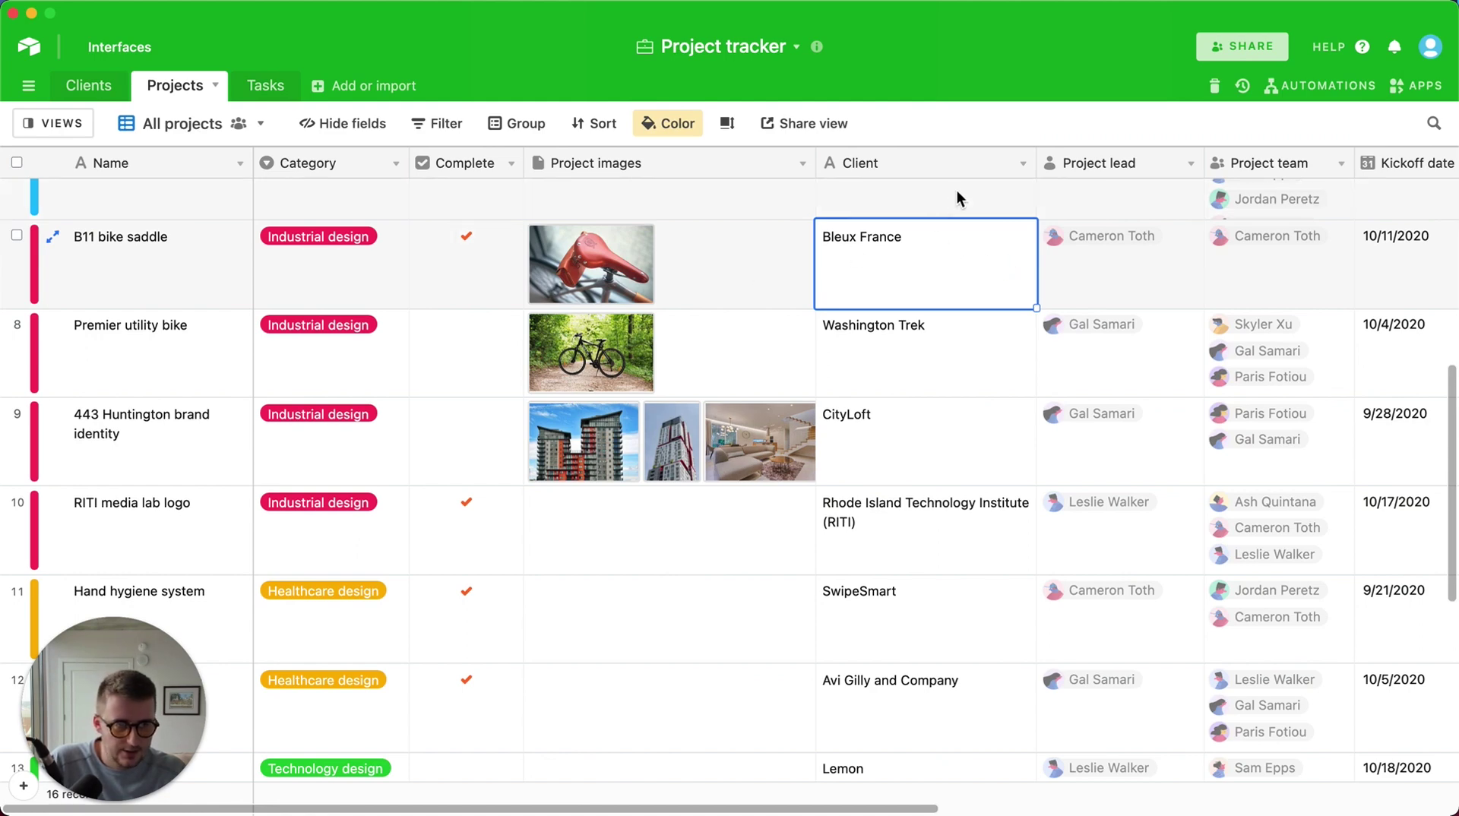
- Insert a field before Client that links to records in the Clients table, without adding lookup fields
right_click(942, 166)
click(924, 367)
click(940, 337)
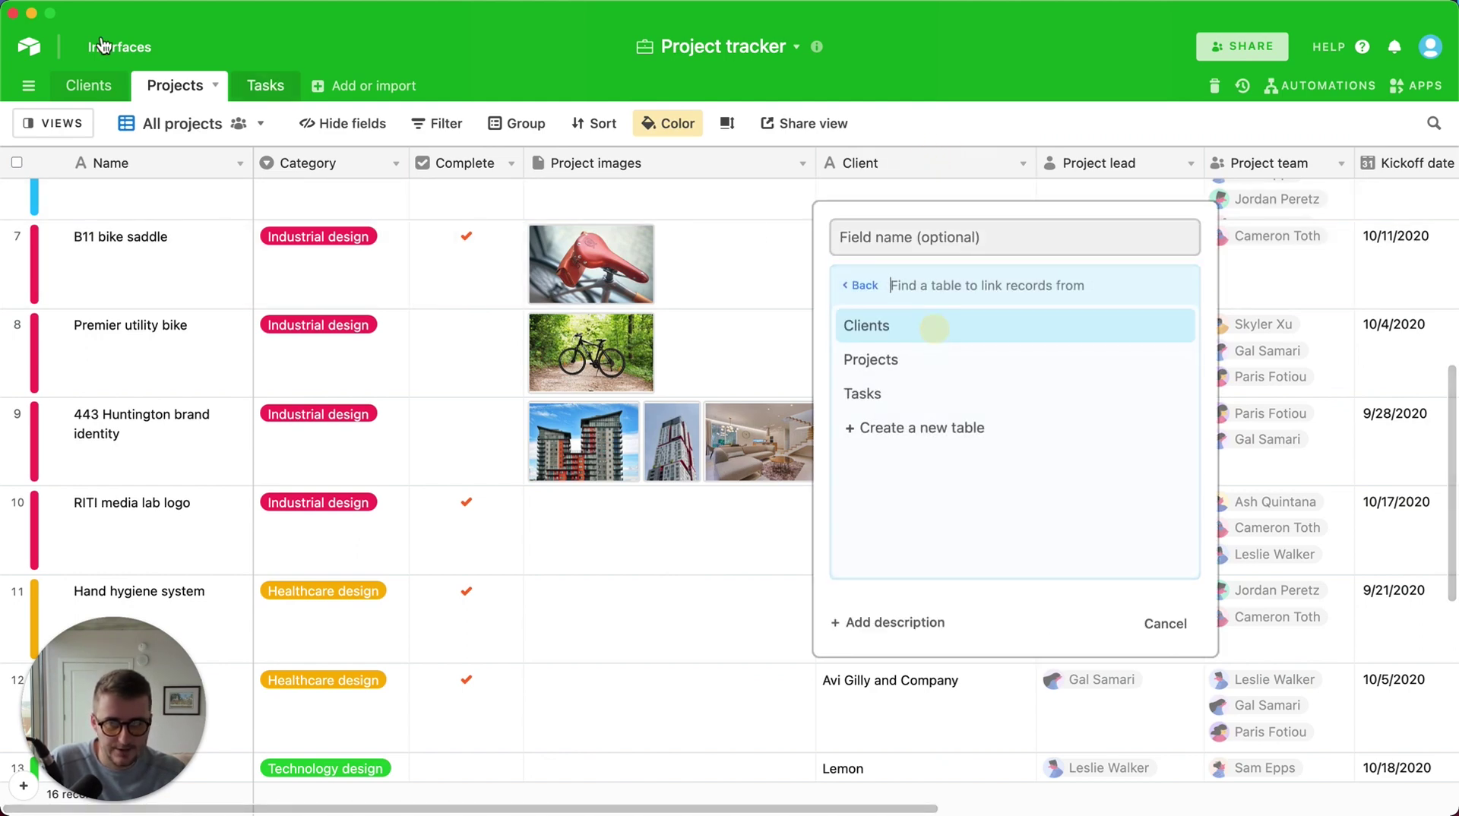
click(889, 325)
click(1167, 422)
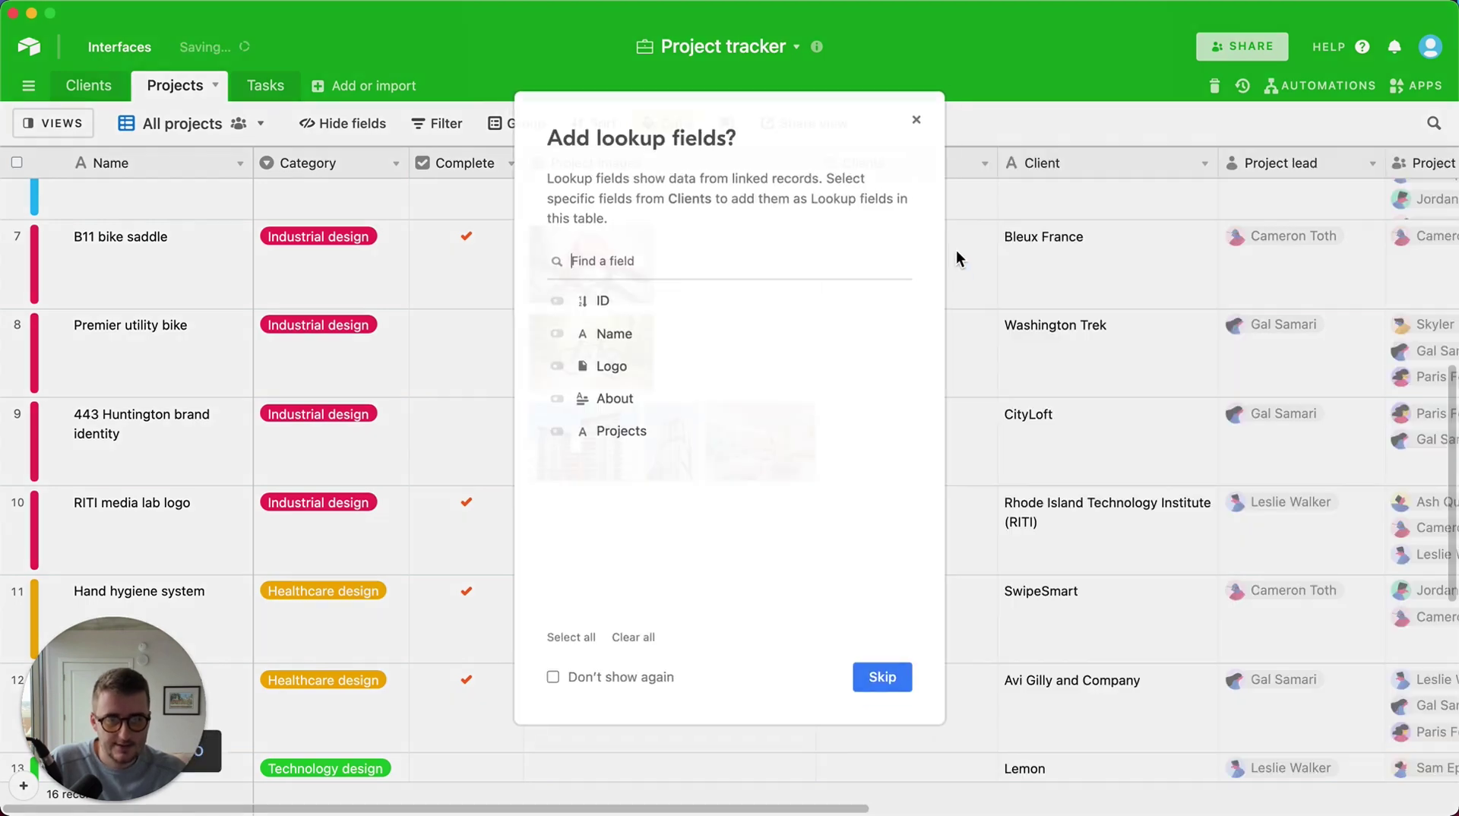
click(915, 121)
- Search the linkable client records for "Bleux France" from the B11 bike saddle's Clients cell, then close the record picker
click(1028, 251)
click(865, 242)
click(830, 243)
text(Bleux France)
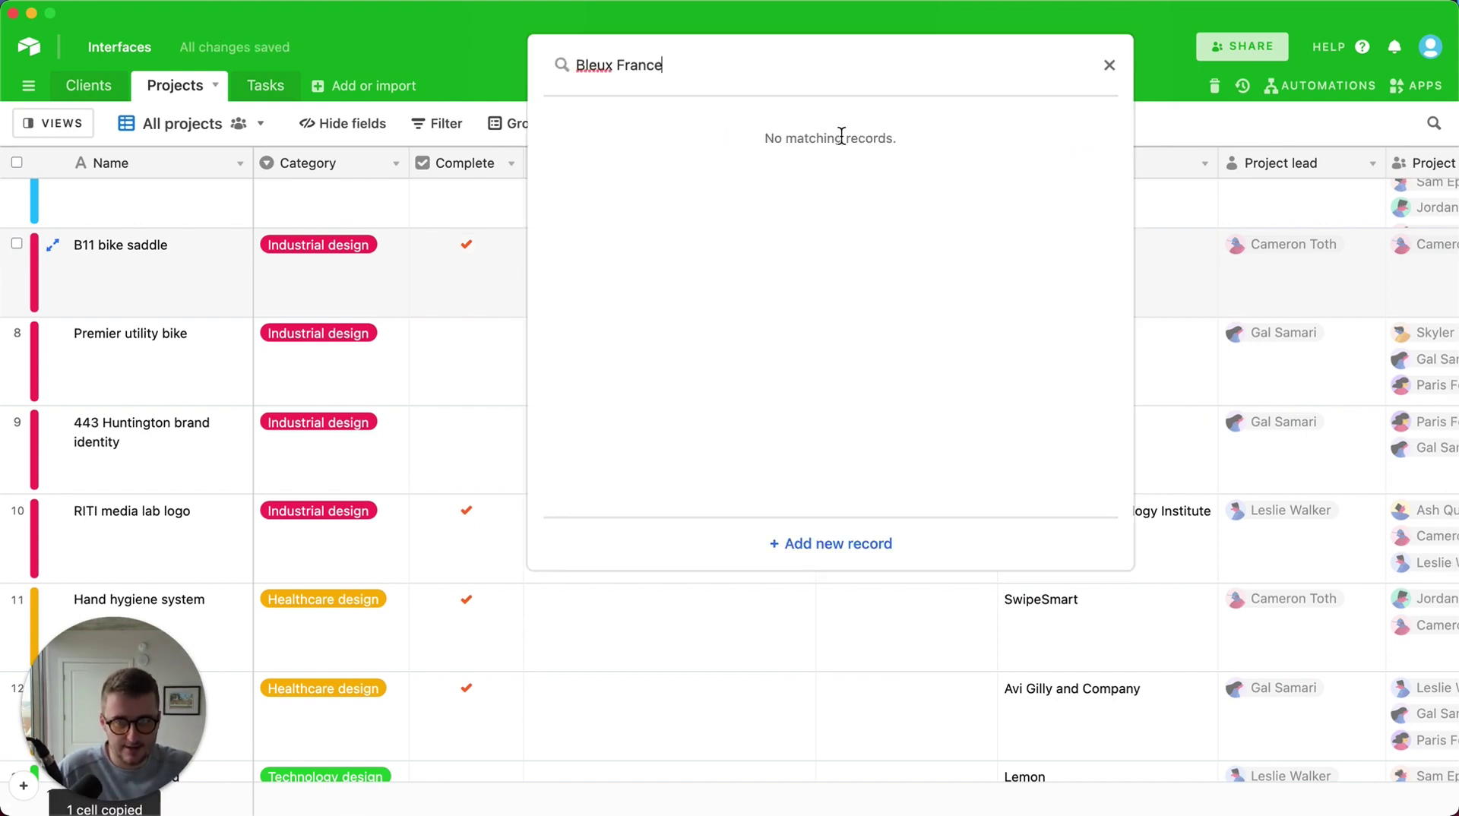
key(super+a)
key(BackSpace)
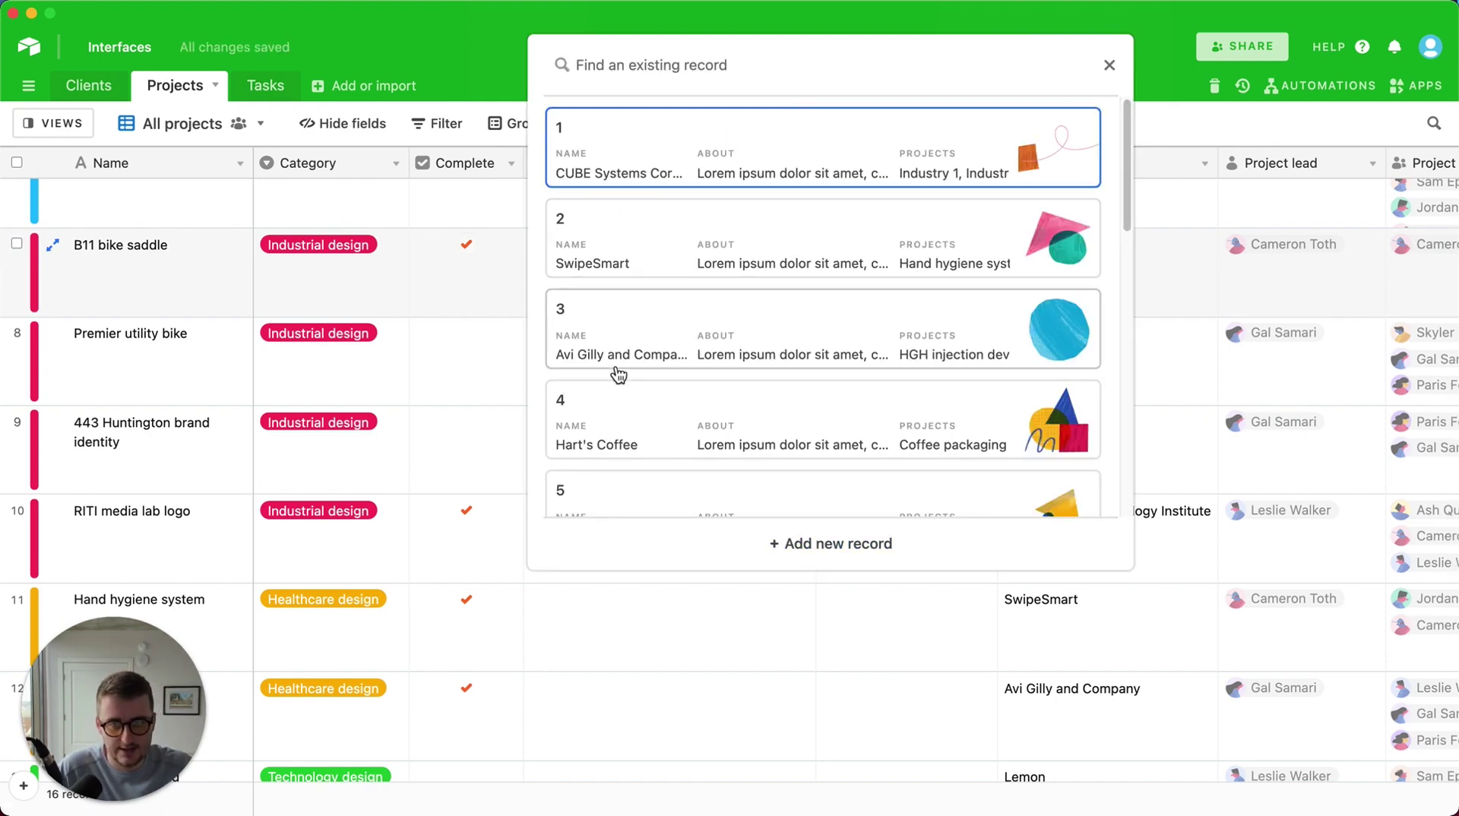
scroll(728, 370, down, 5)
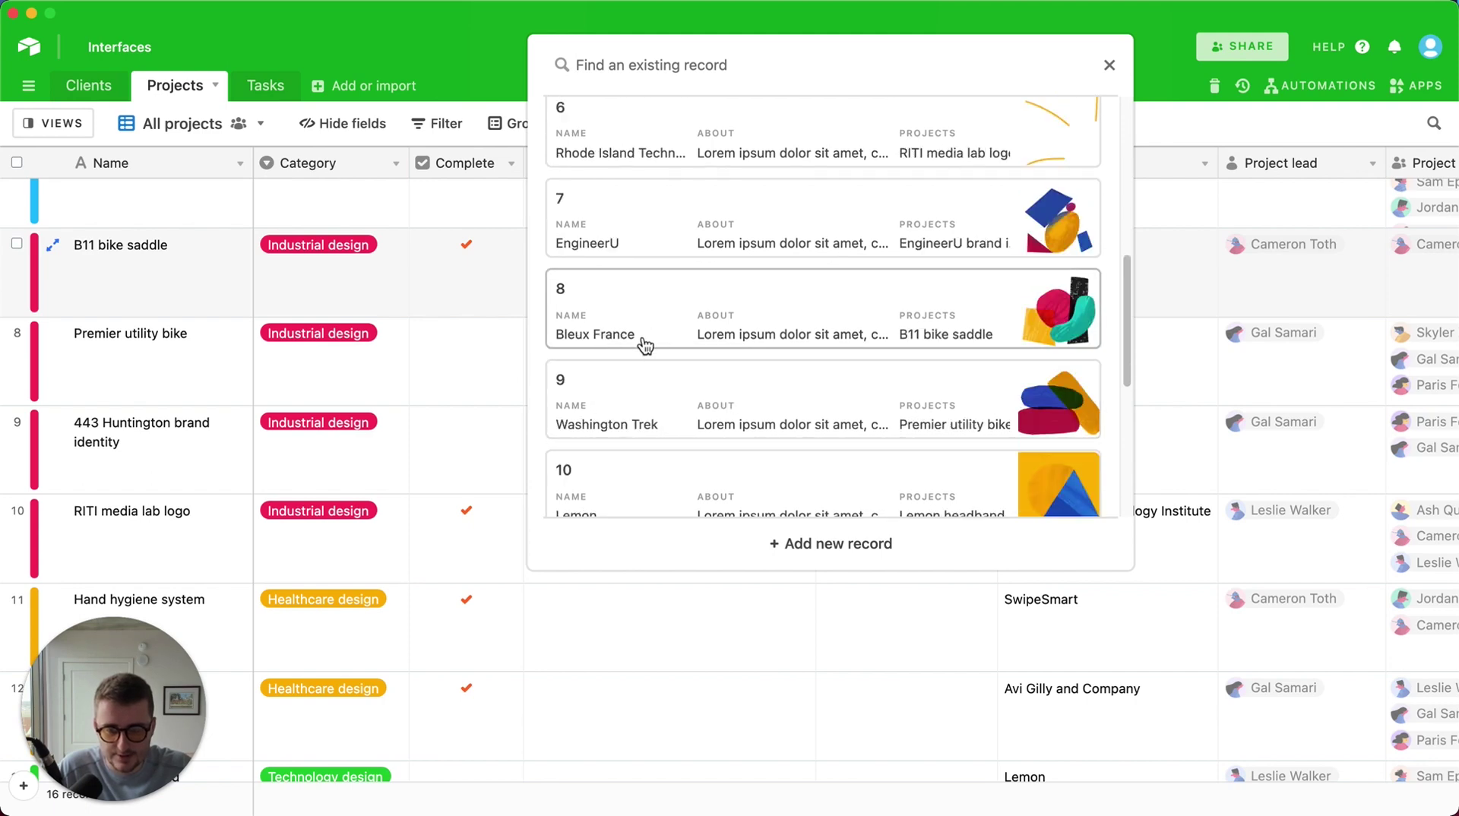
text(Bleux France)
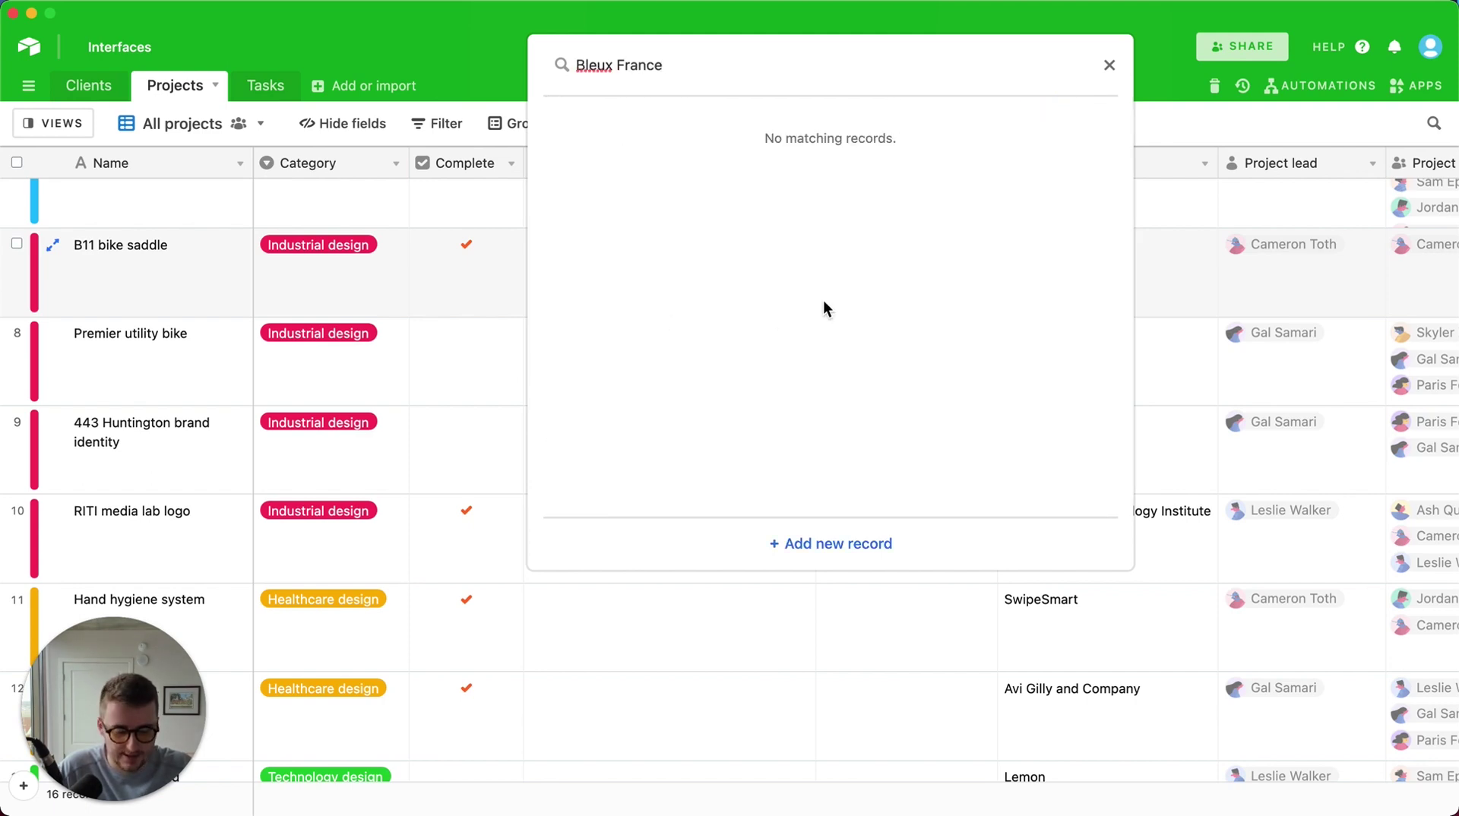
key(super+z)
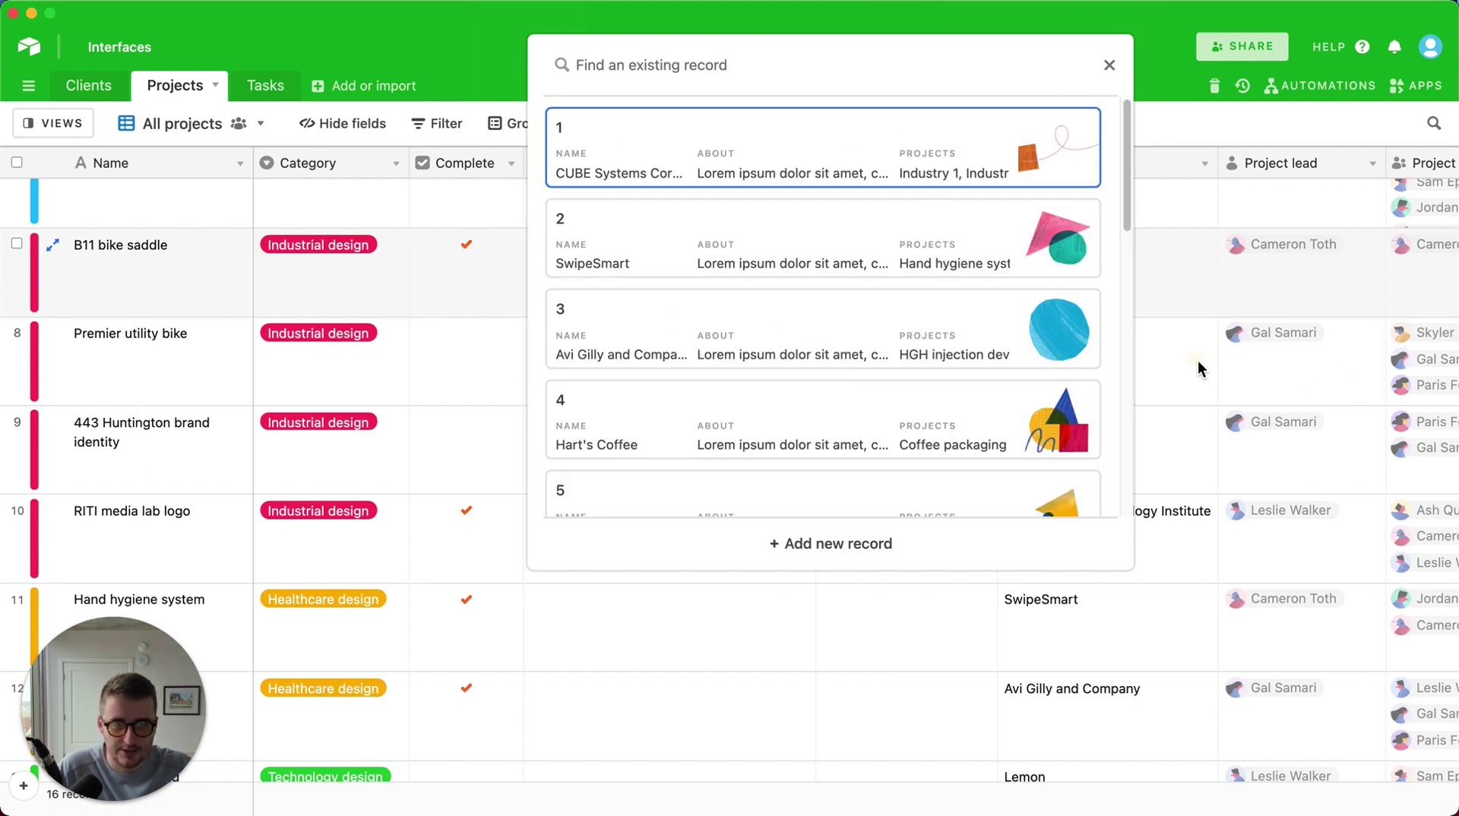
click(1198, 360)
- Link the Bleux France record, ID 8, in the B11 bike saddle's Clients cell
click(831, 245)
scroll(783, 315, down, 10)
click(764, 289)
- Add a lookup field that shows the client's Name from the linked Clients records
right_click(921, 160)
click(920, 267)
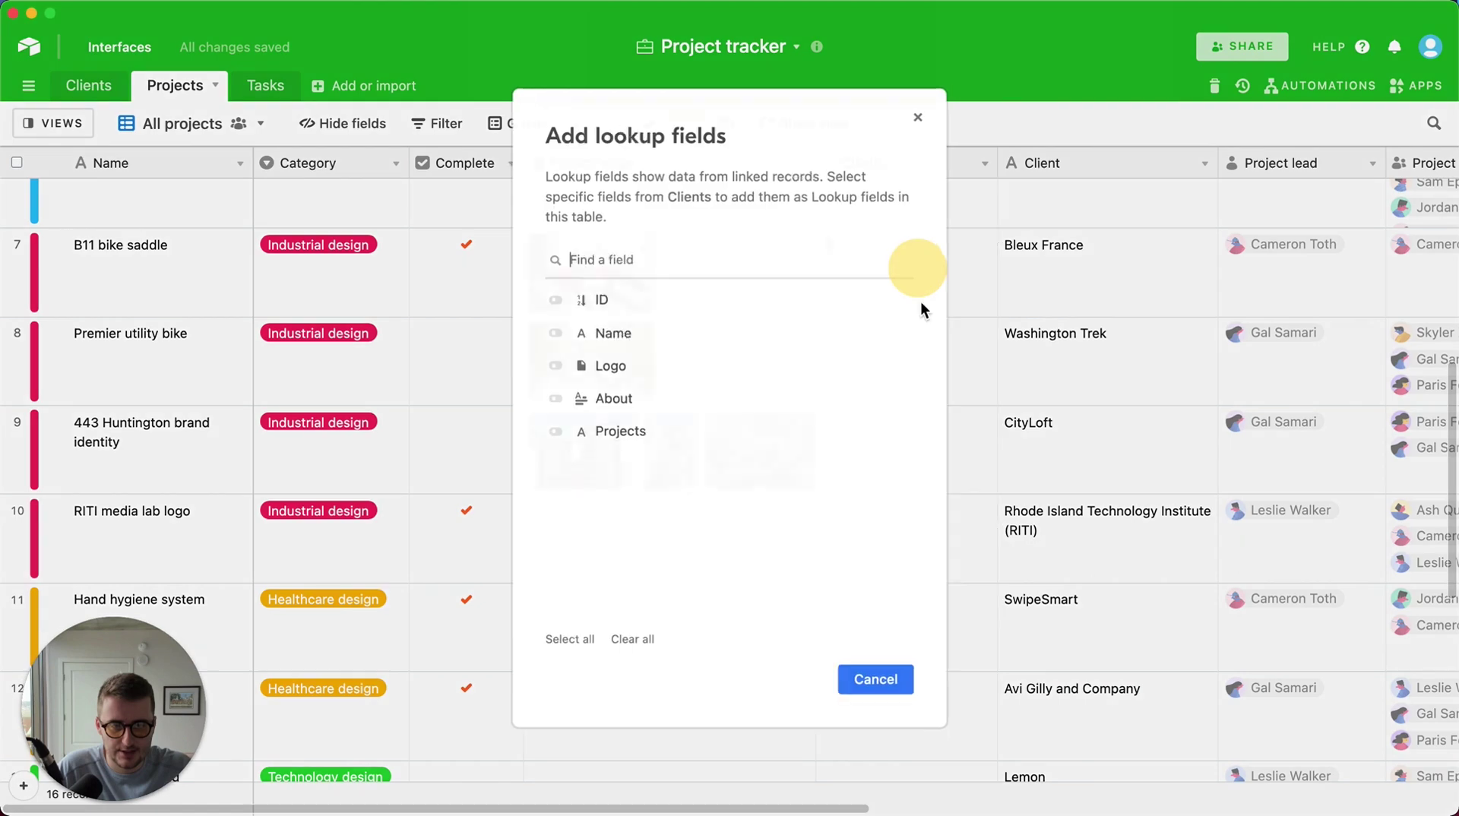
click(757, 334)
click(837, 675)
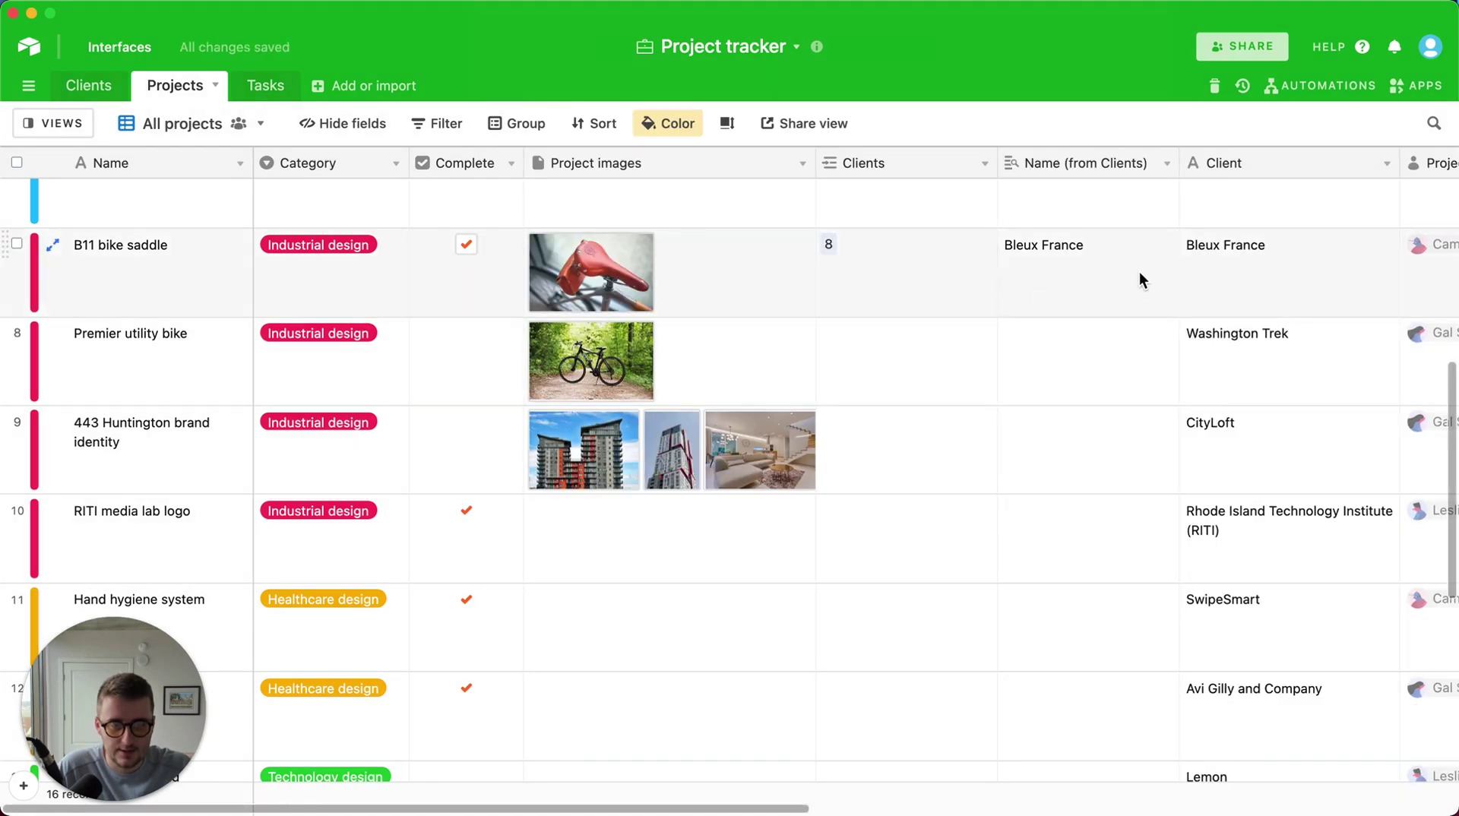
- Compare the B11 bike saddle's text client, looked-up name and linked record, and review the other projects' client values
click(1289, 260)
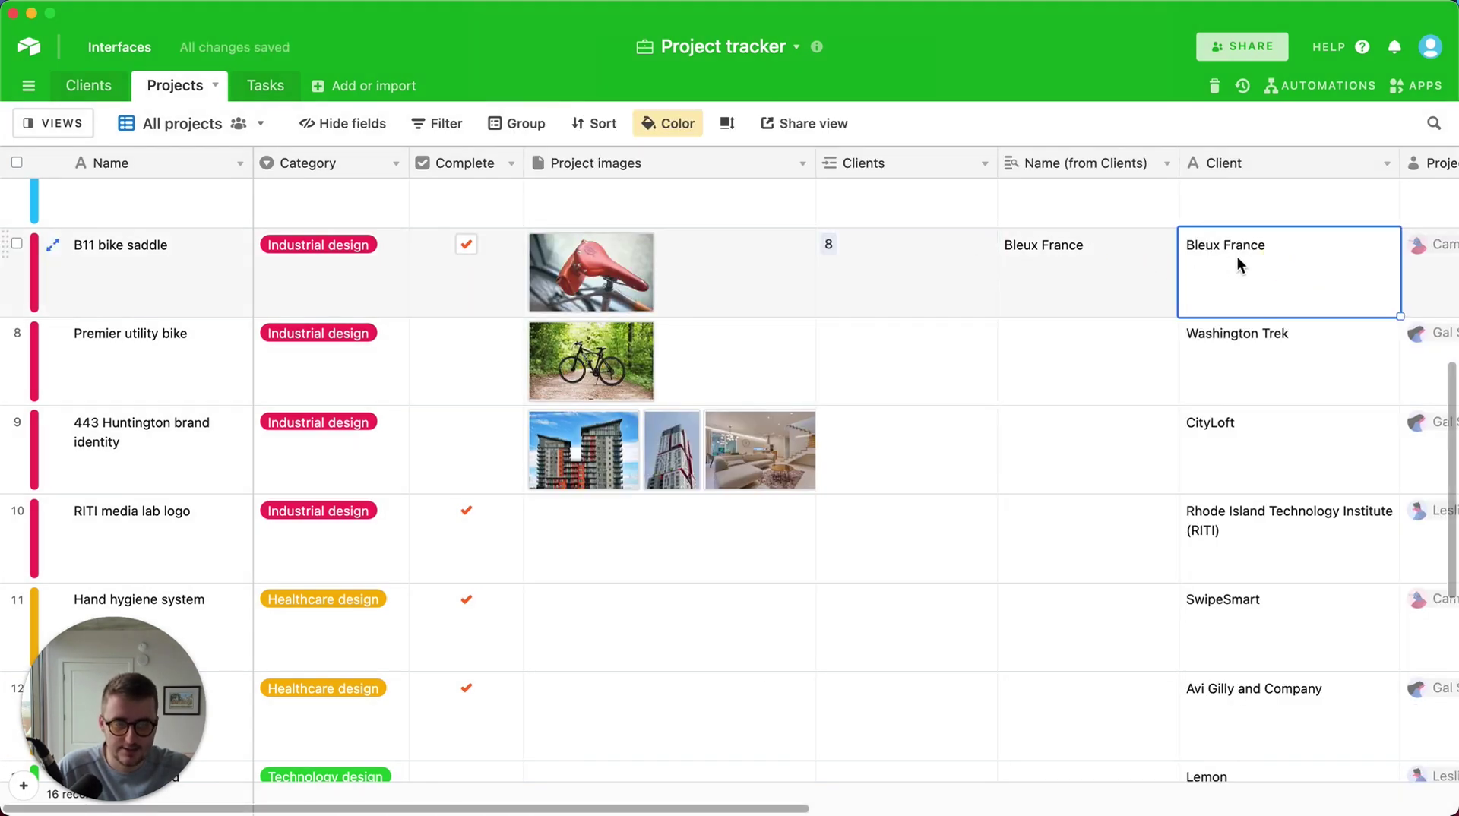
click(1094, 254)
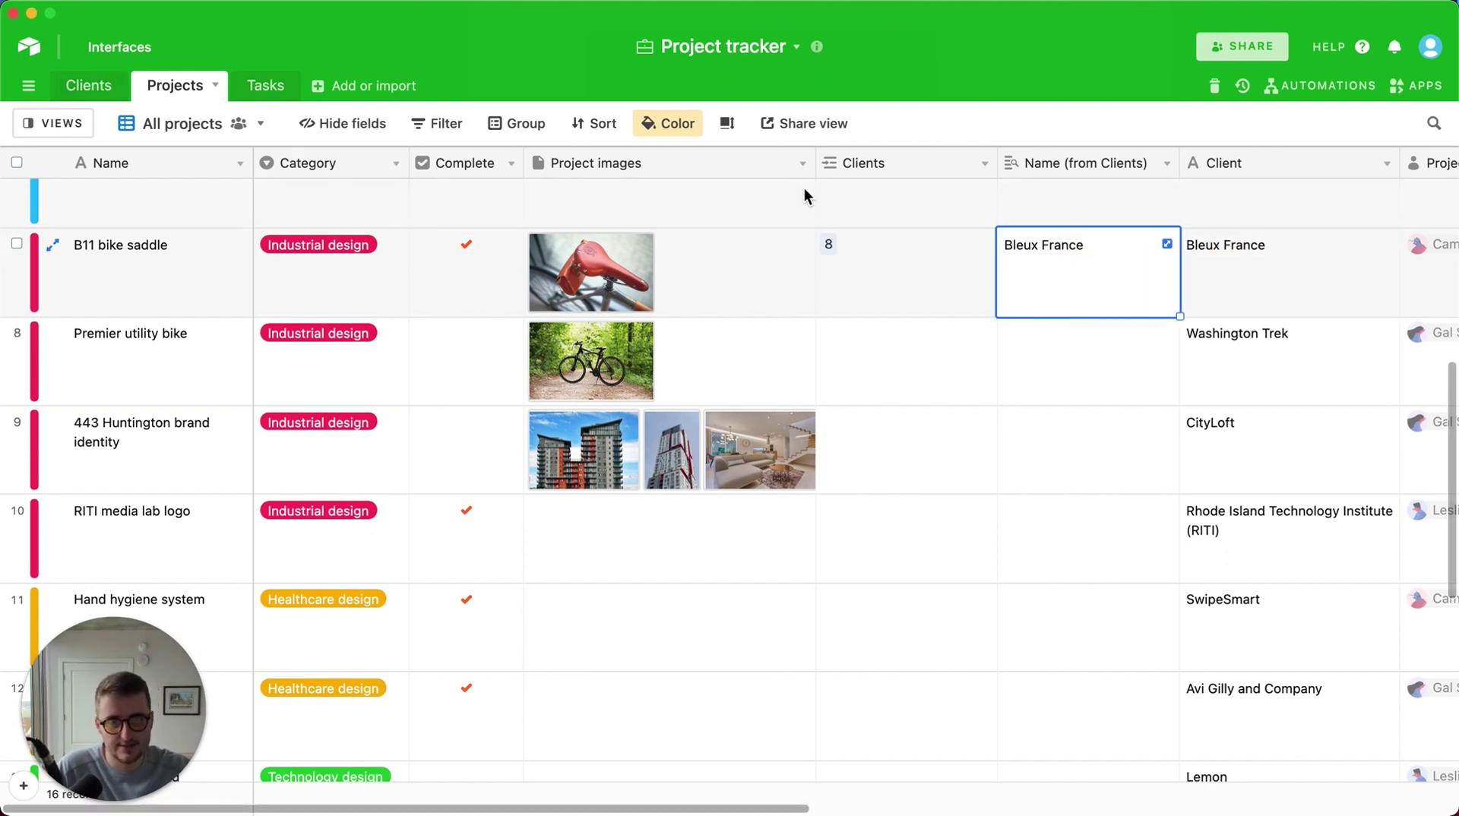
click(866, 244)
scroll(1347, 380, up, 1)
scroll(1347, 386, up, 6)
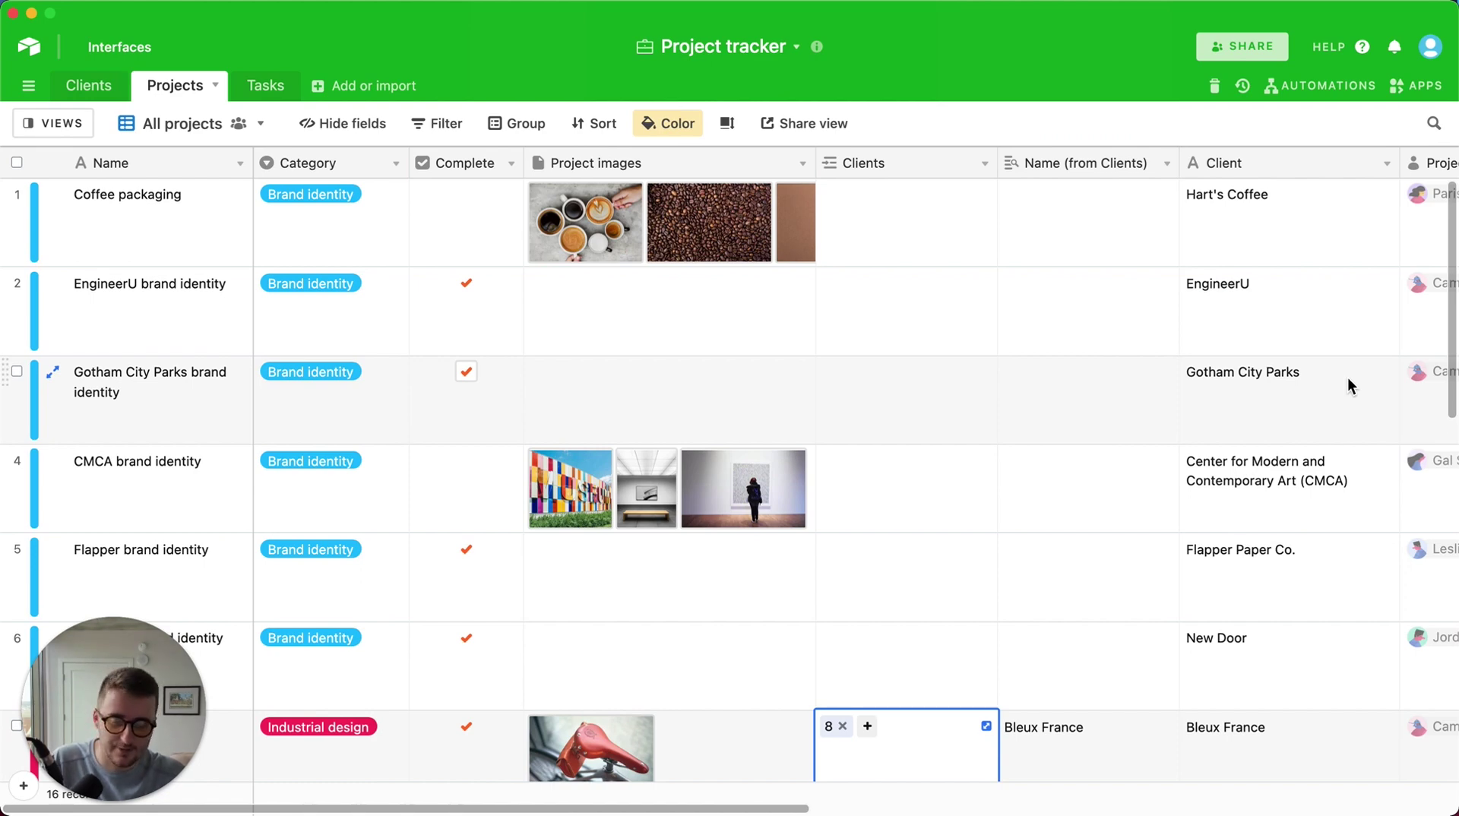
scroll(1347, 386, down, 2)
scroll(1347, 377, down, 1)
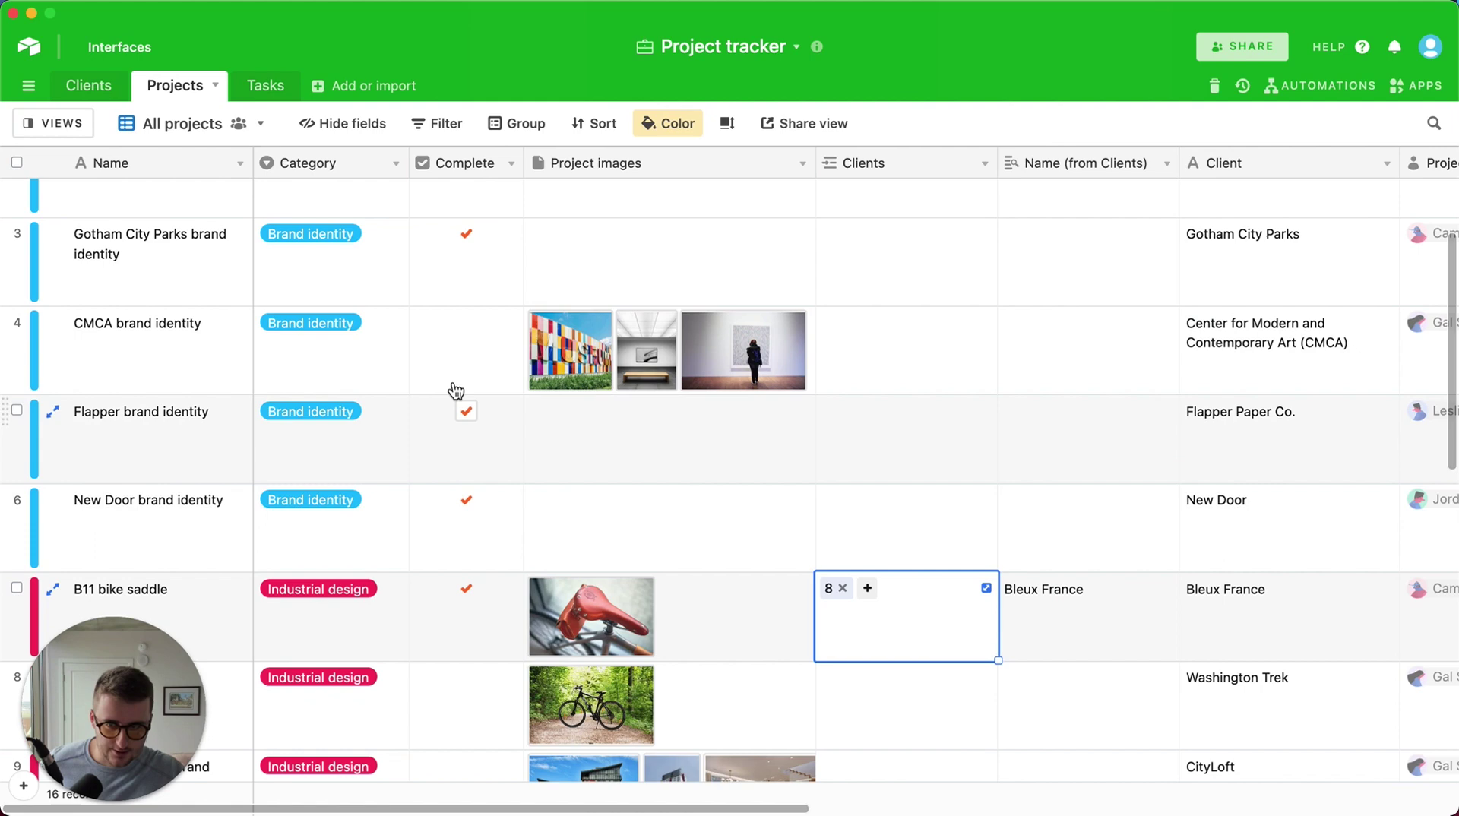
- Clear the Complete checkboxes for all records in the Projects table
click(466, 163)
key(BackSpace)
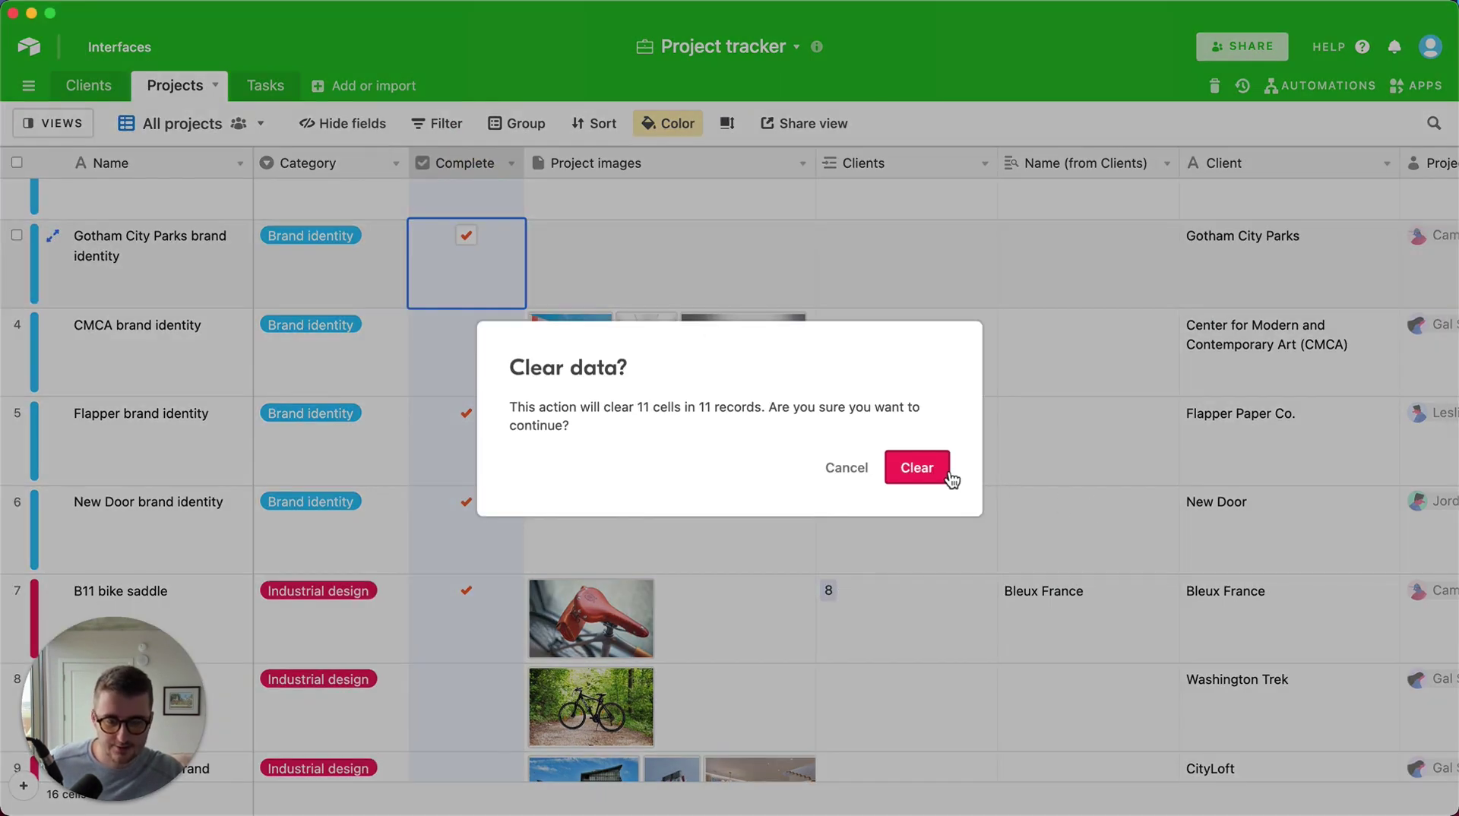
click(949, 475)
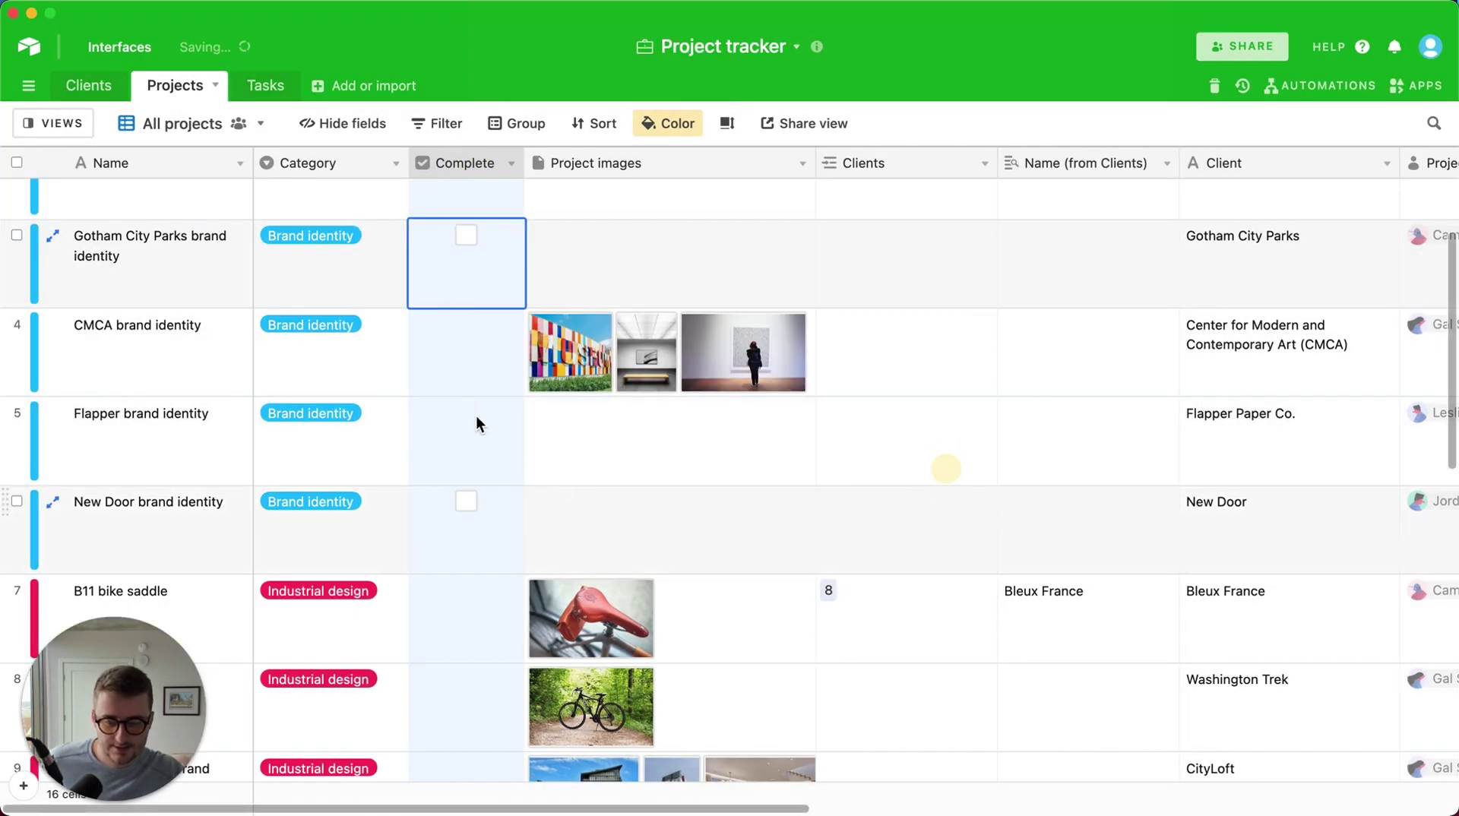
- Create a custom automation and give it the trigger "When record matches conditions"
click(1326, 85)
click(1270, 600)
click(47, 127)
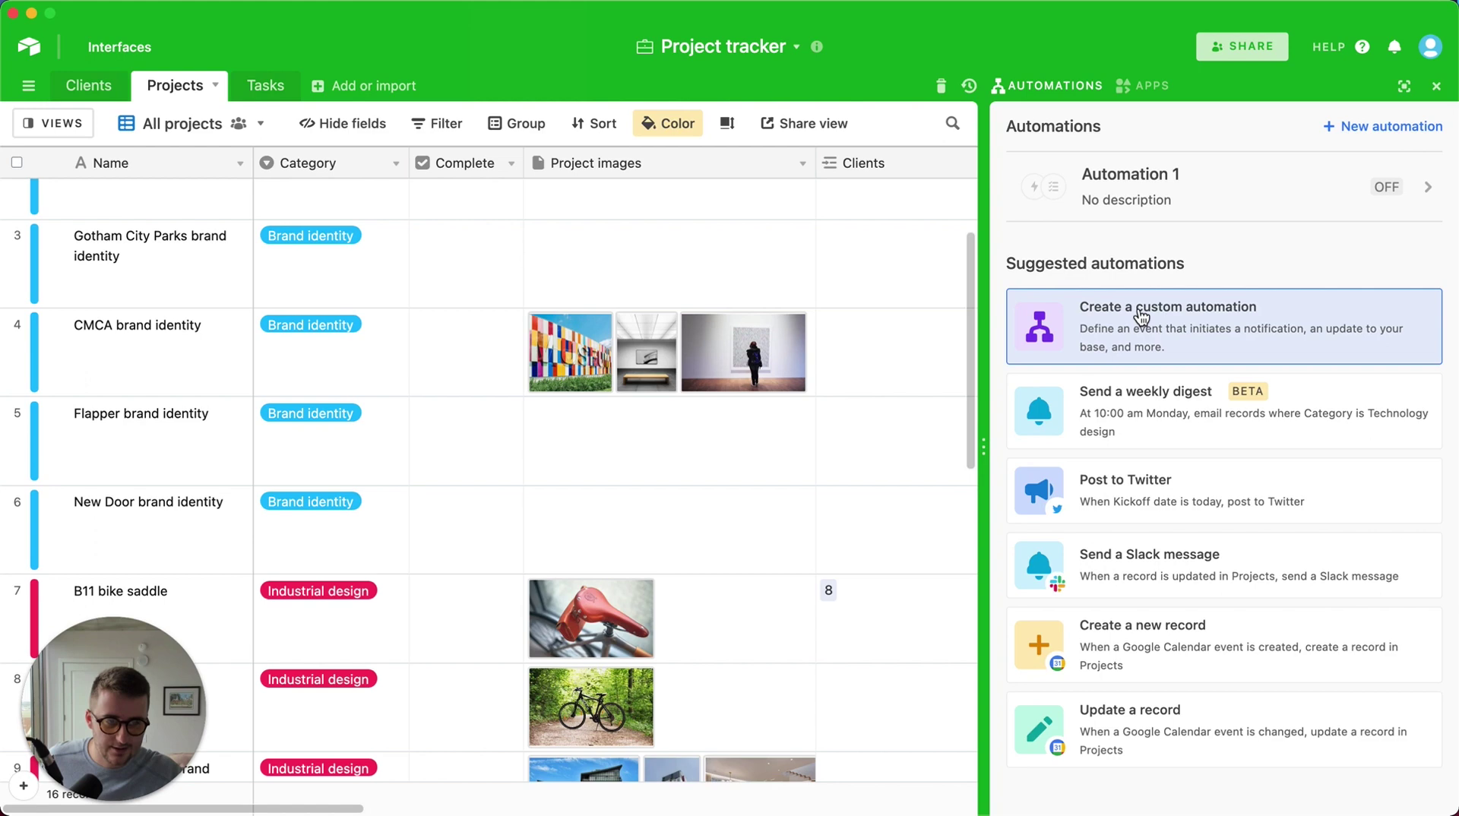
click(1121, 210)
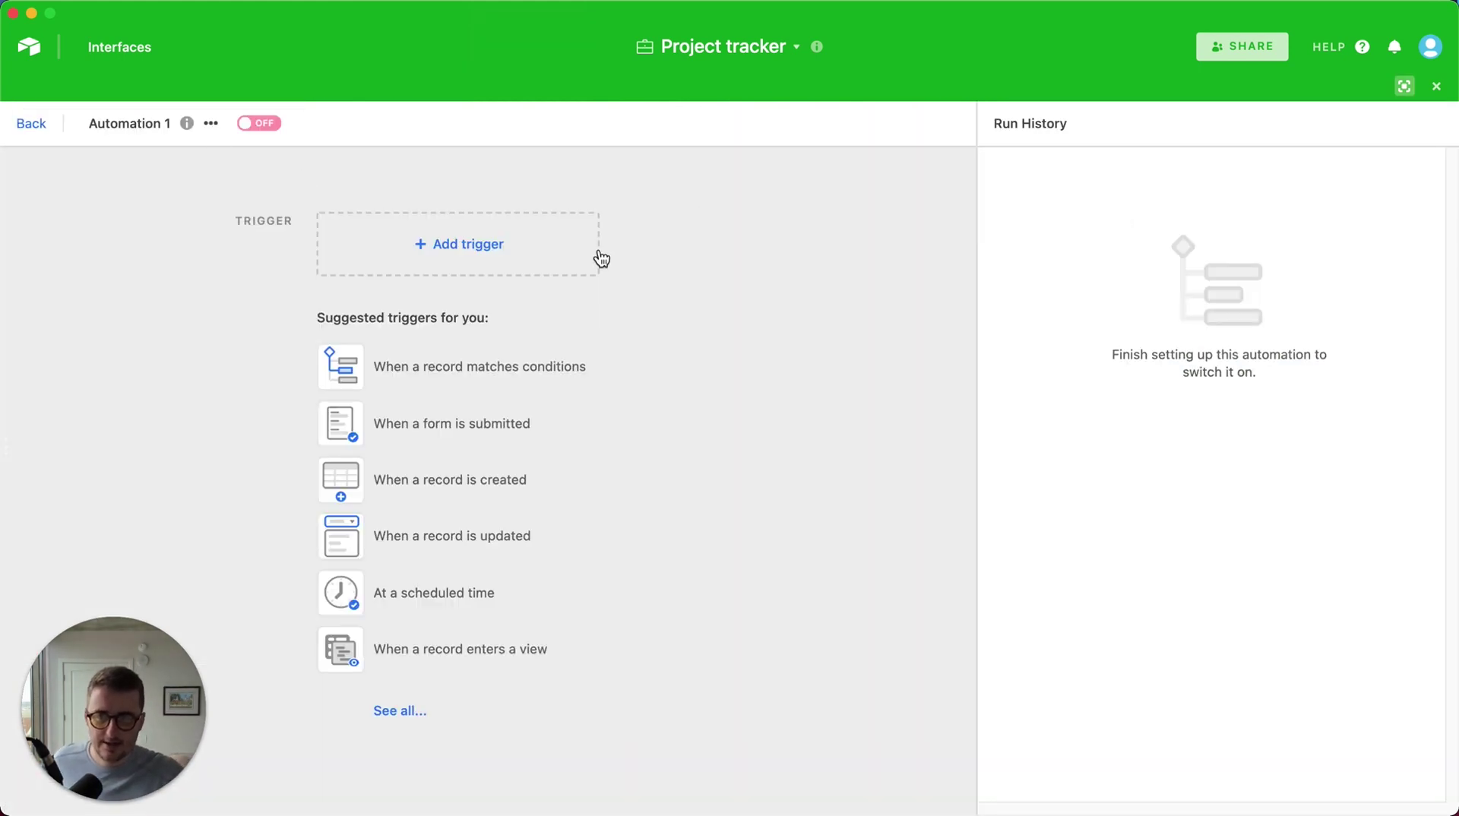
click(453, 260)
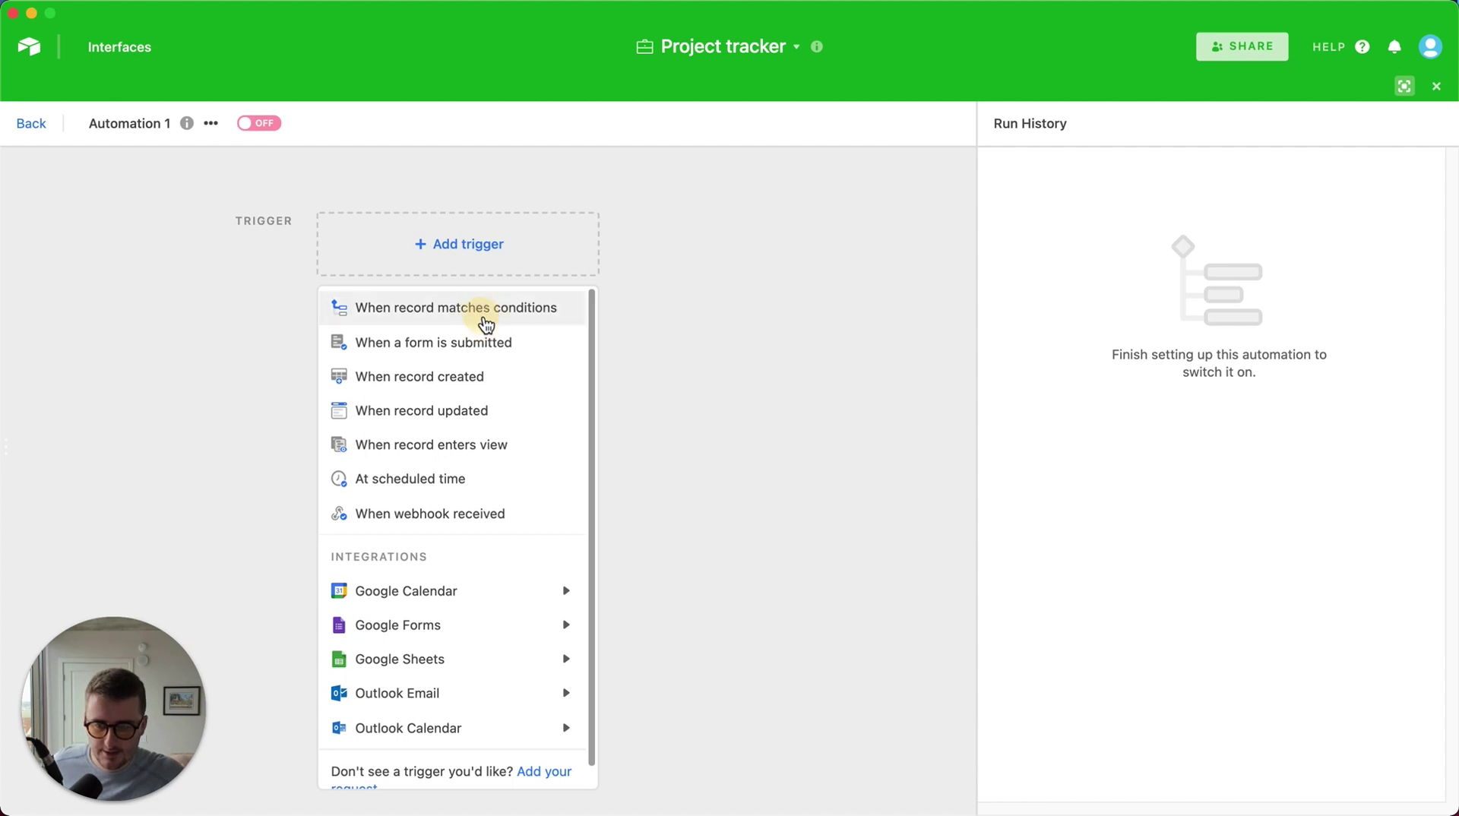
click(485, 321)
- Configure the trigger for the Projects table with the condition that Complete is checked, and test it
click(1111, 430)
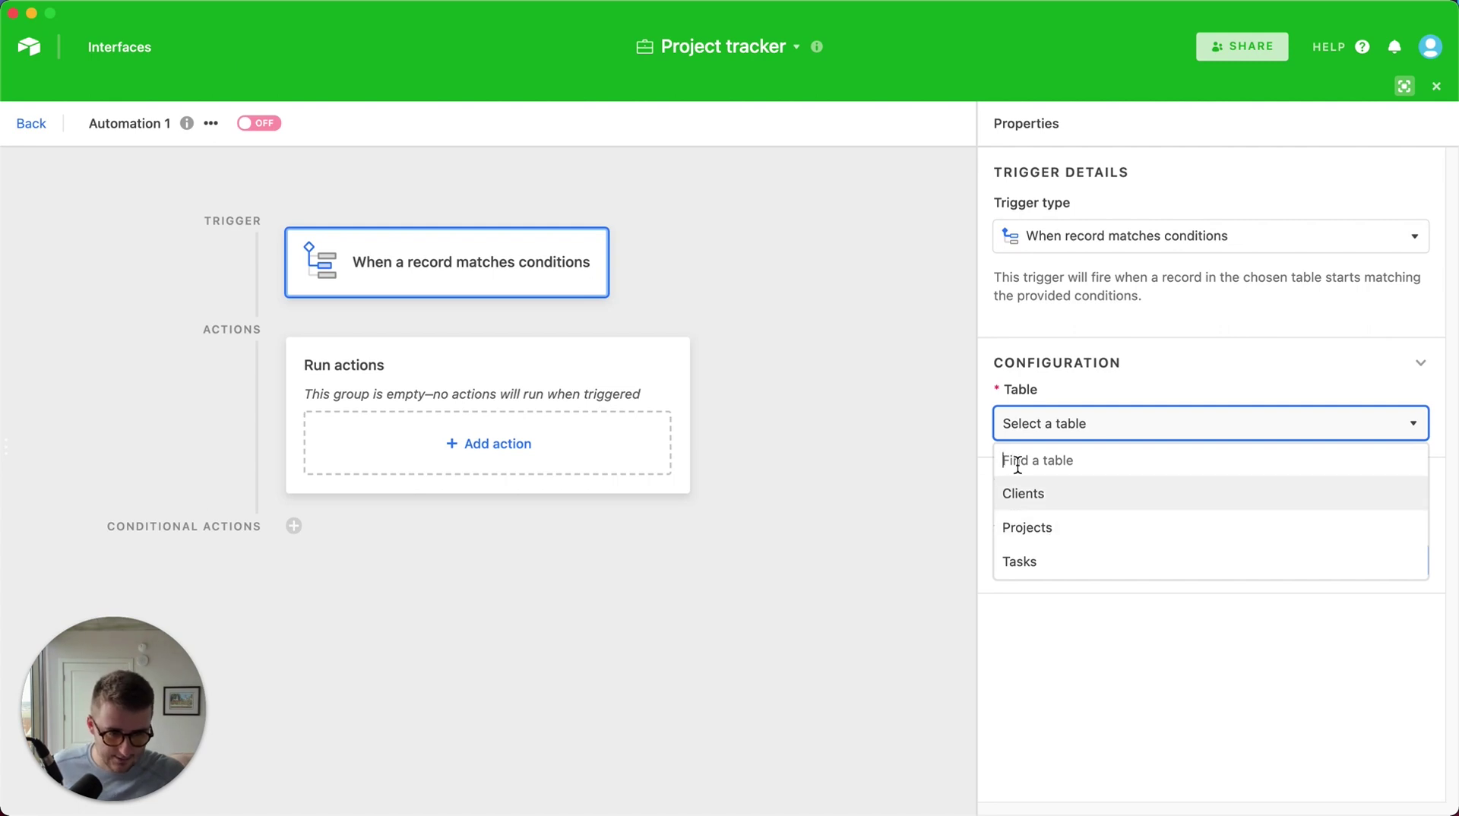
click(1031, 534)
click(1026, 501)
click(1109, 505)
click(1203, 638)
click(1197, 503)
click(1380, 692)
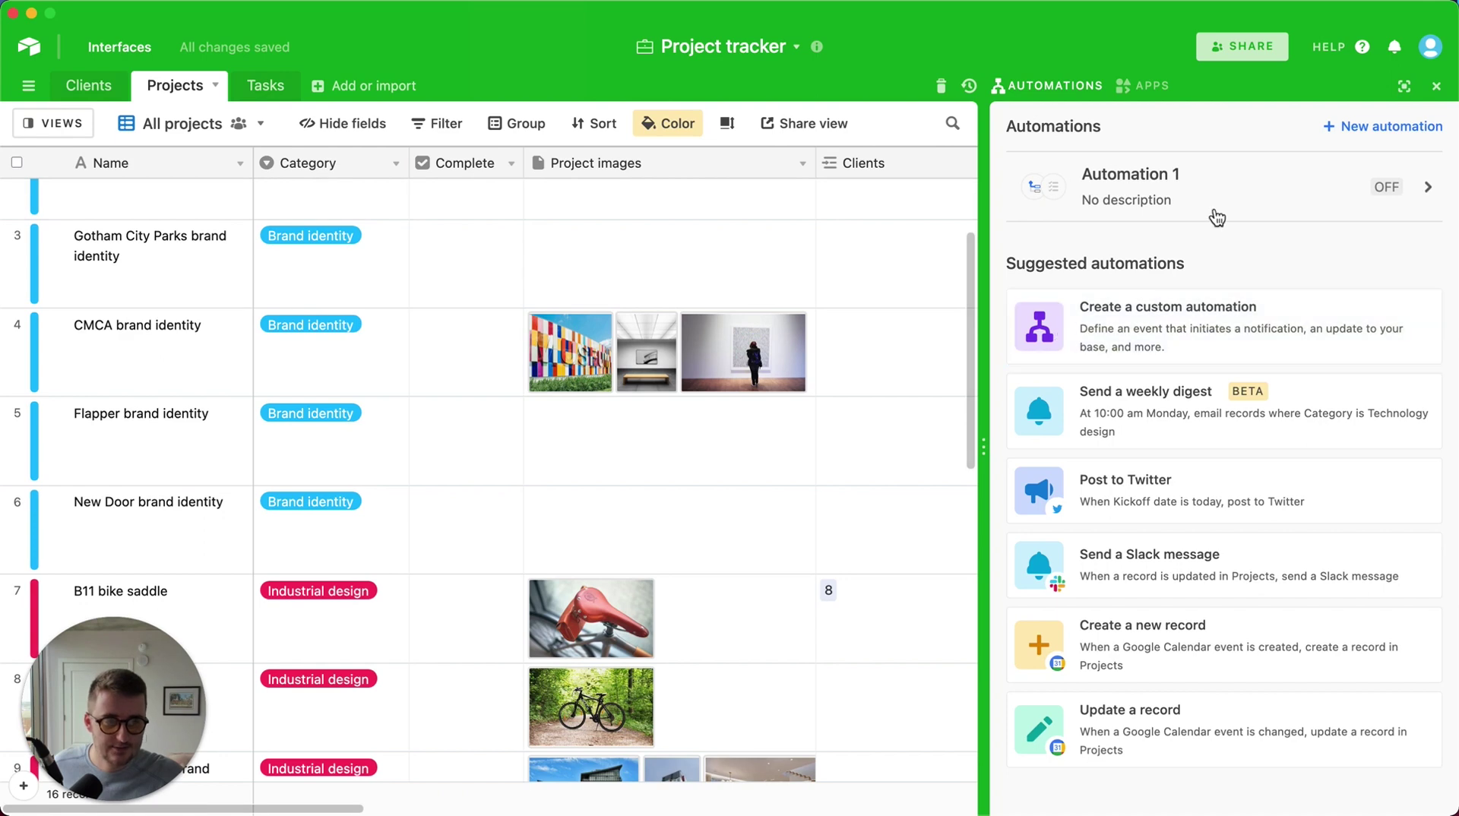
- Reopen Automation 1, examine the trigger's test results and return to the Projects table
click(1211, 215)
click(423, 281)
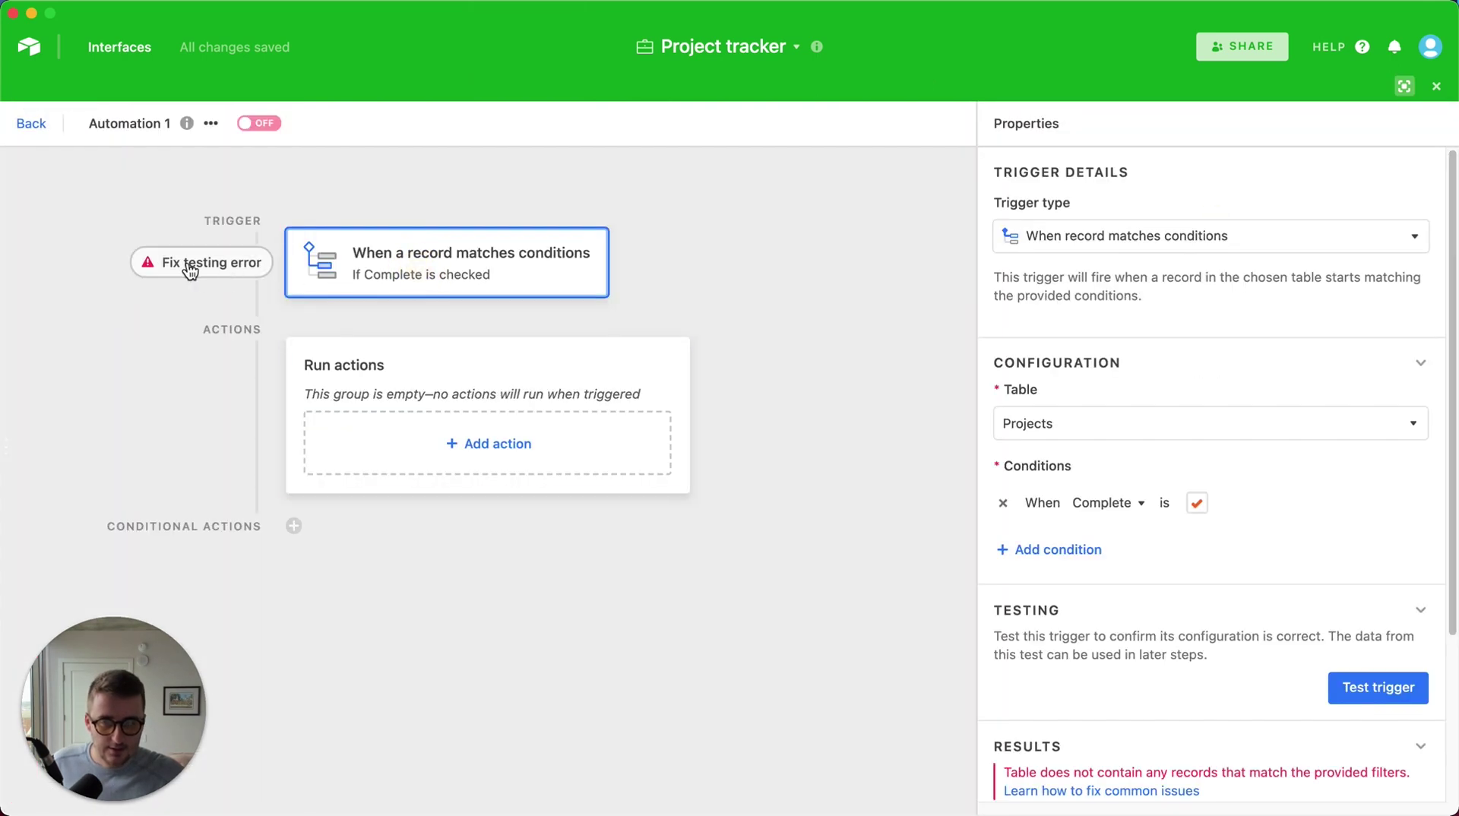
scroll(1218, 722, down, 1)
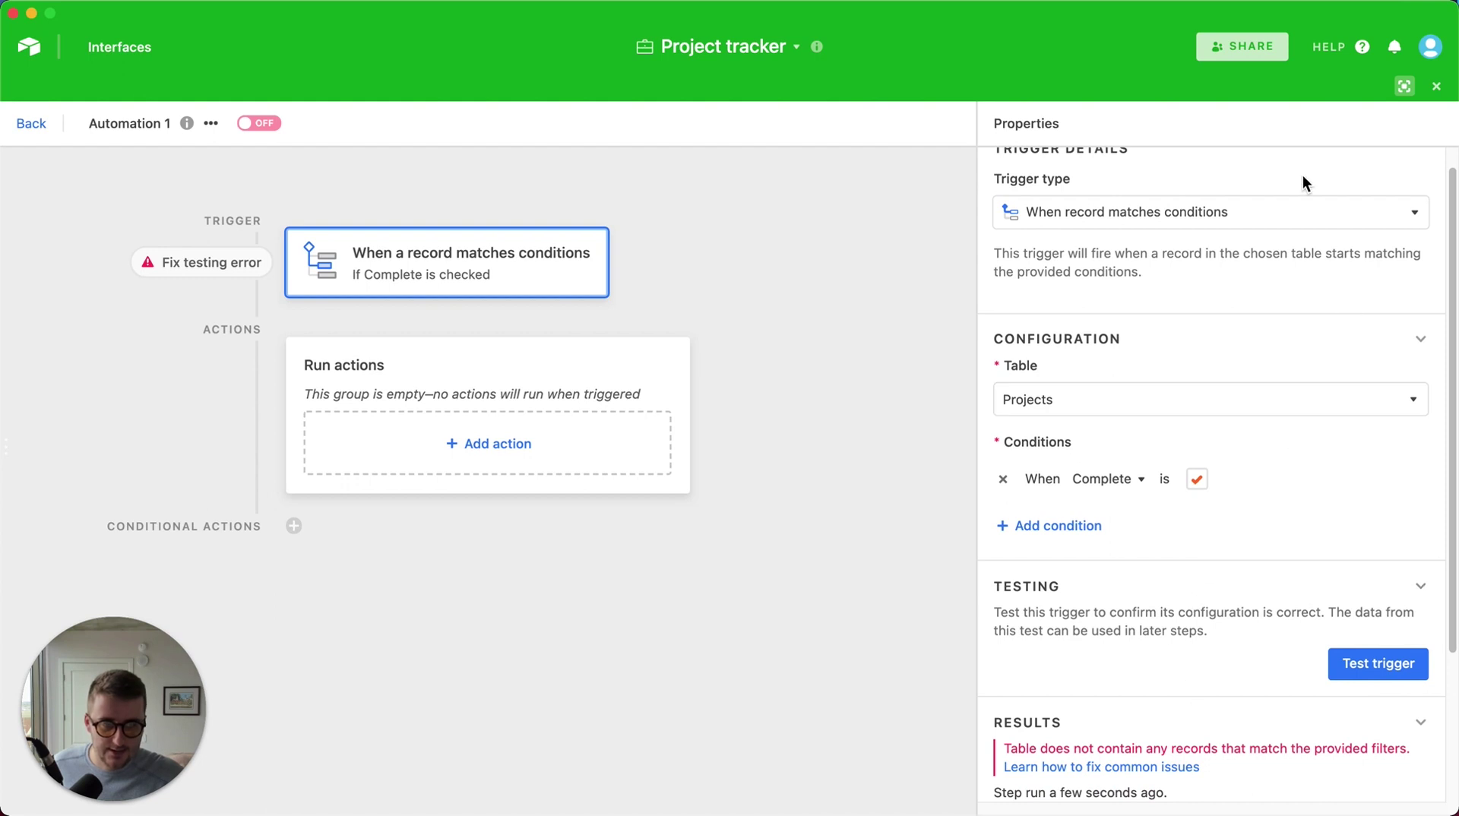
click(38, 125)
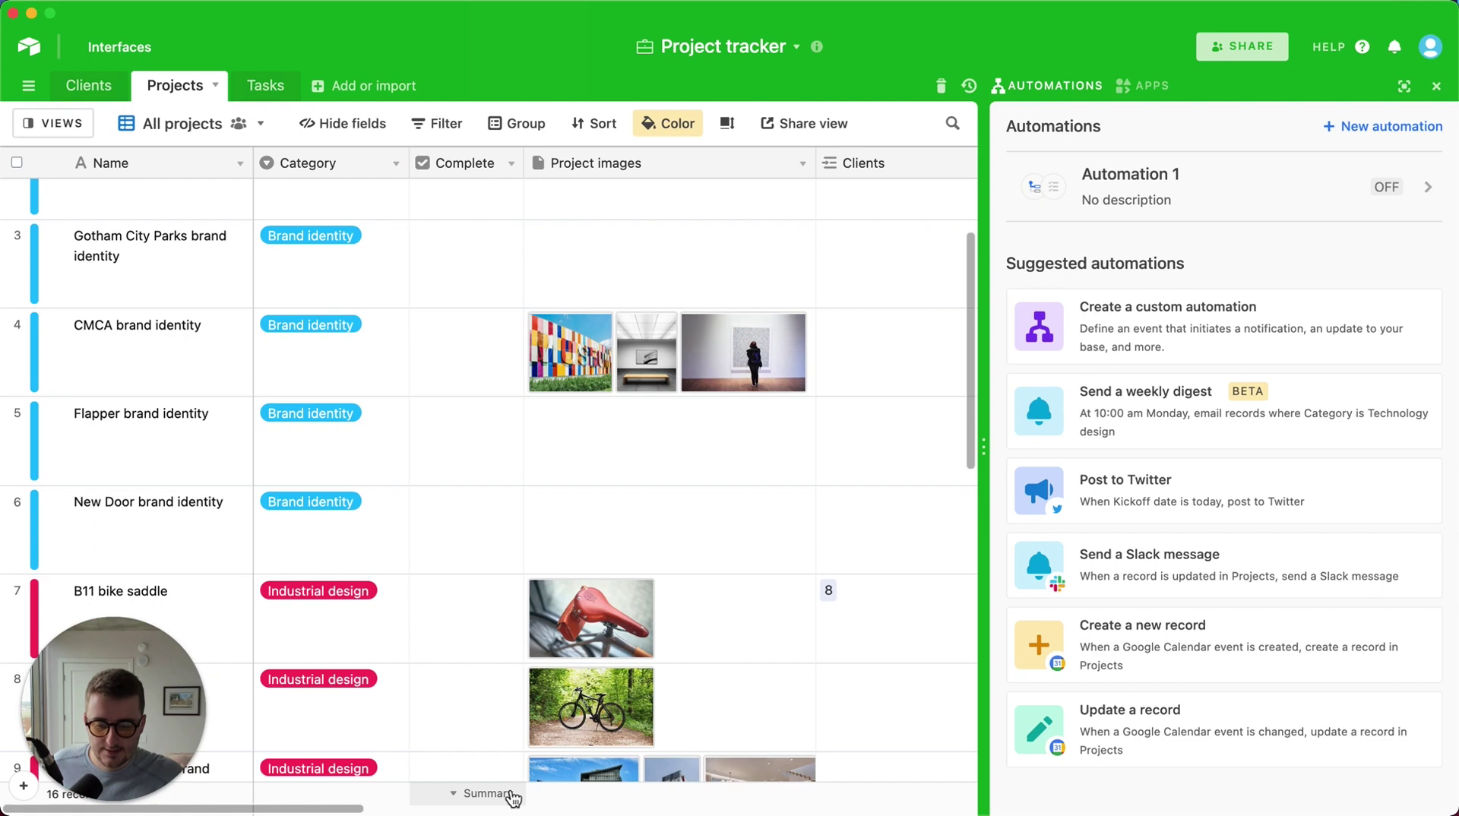
- Summarize the Complete field by percent checked and mark the New Door brand identity project as complete
click(510, 795)
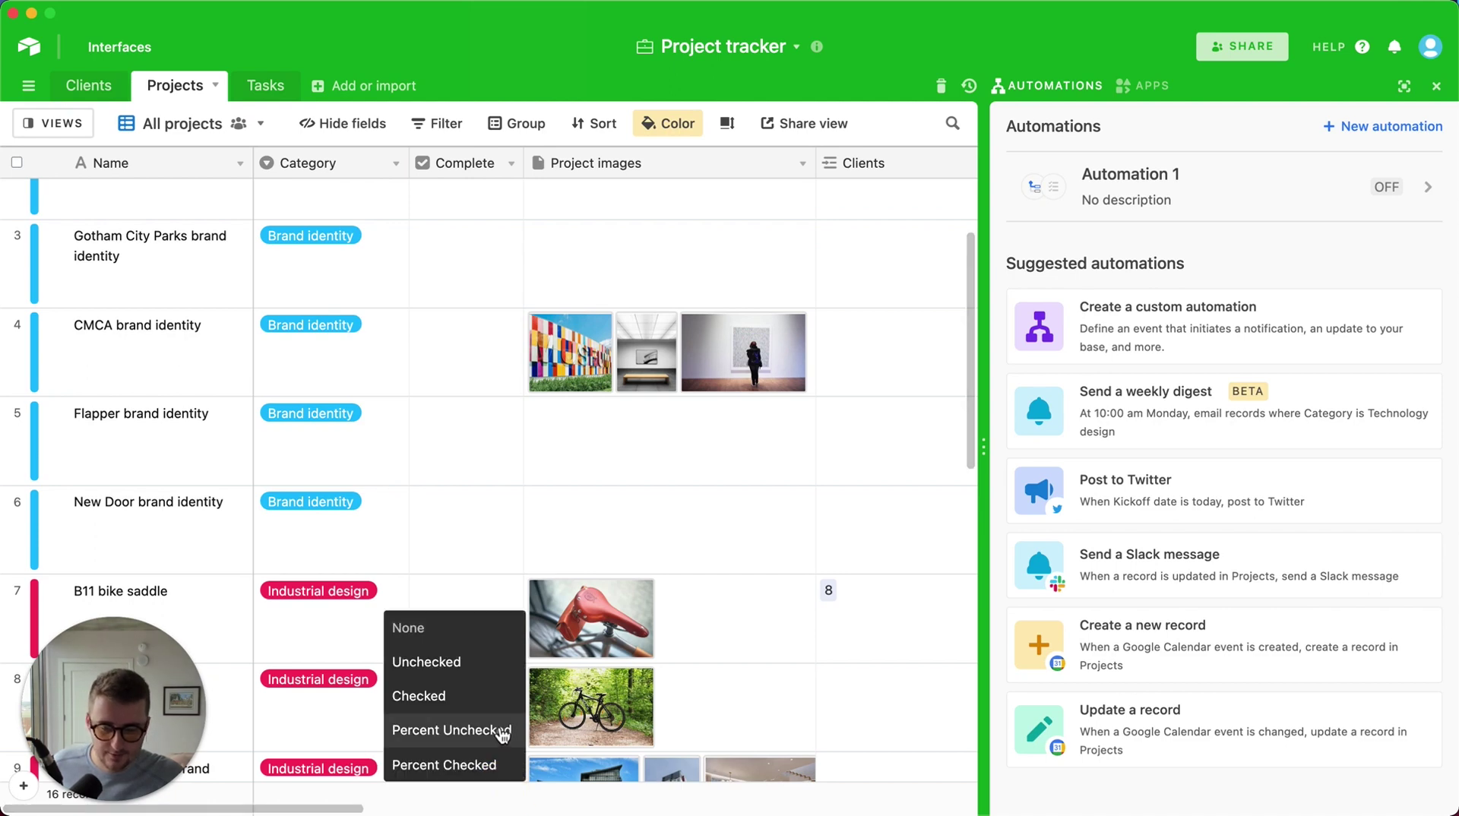
click(511, 765)
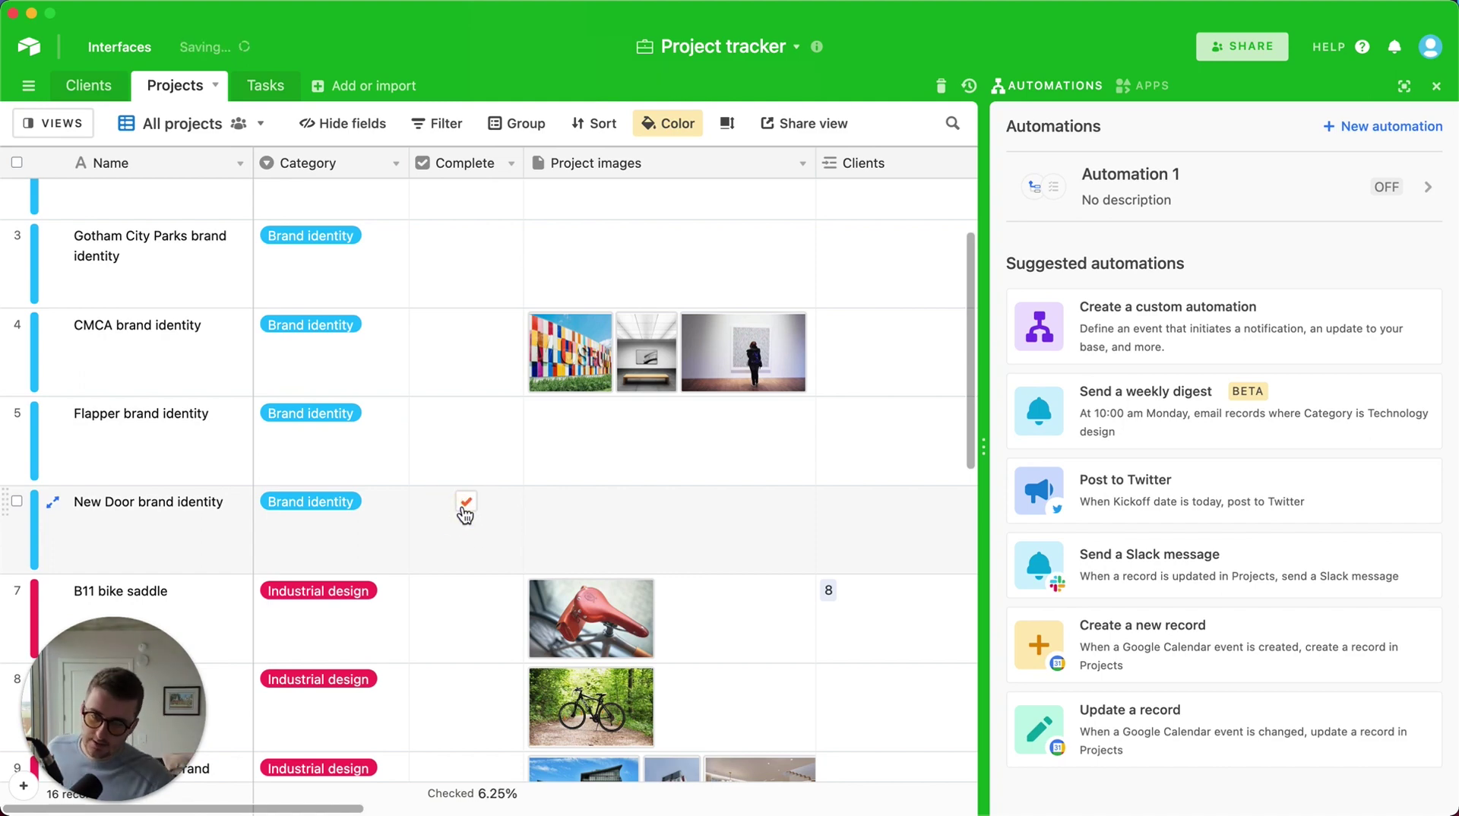
- Reopen Automation 1, test its record-matches-conditions trigger again and review the test results
click(1261, 195)
click(541, 264)
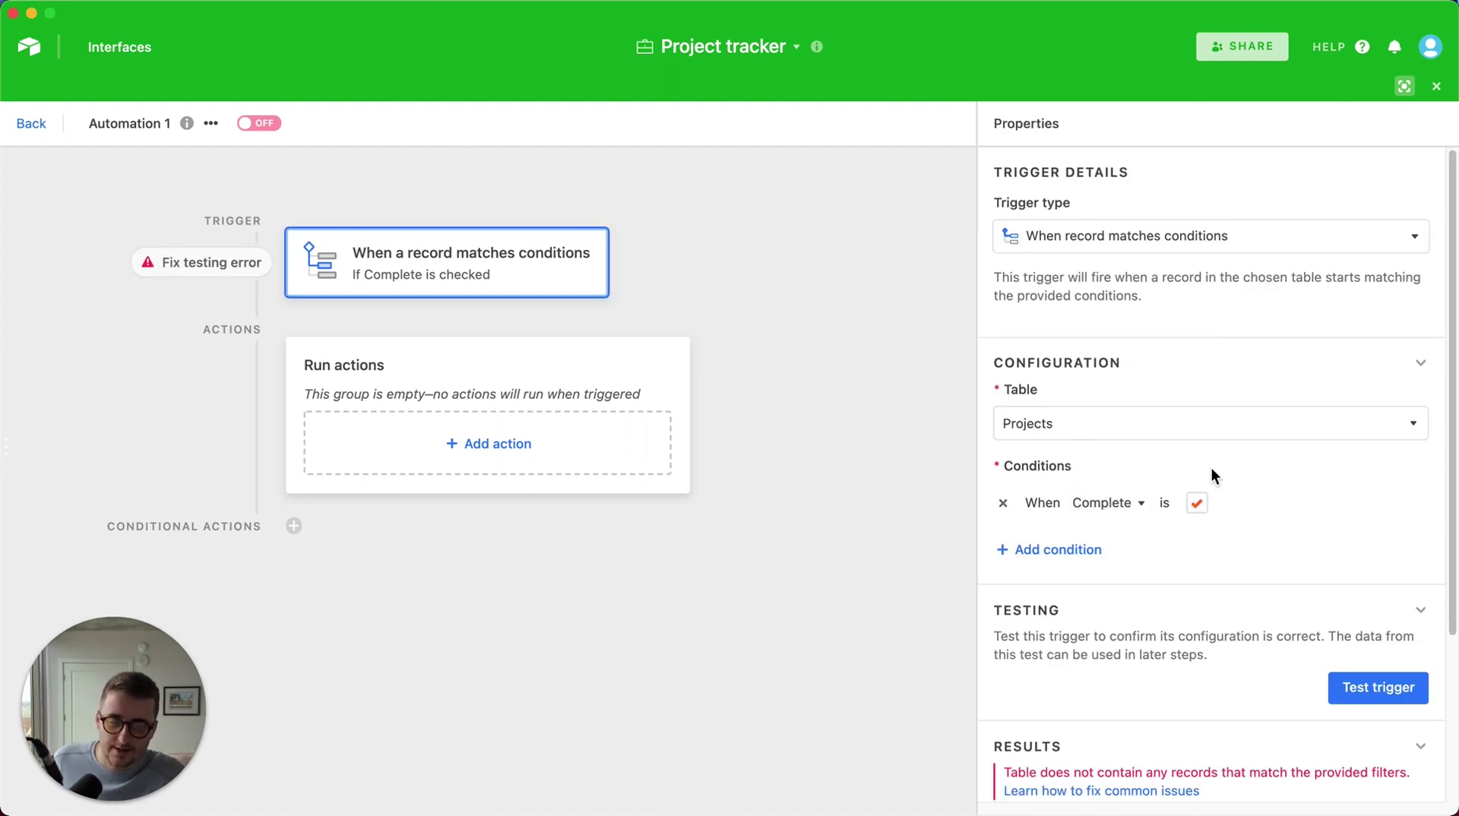
click(1378, 689)
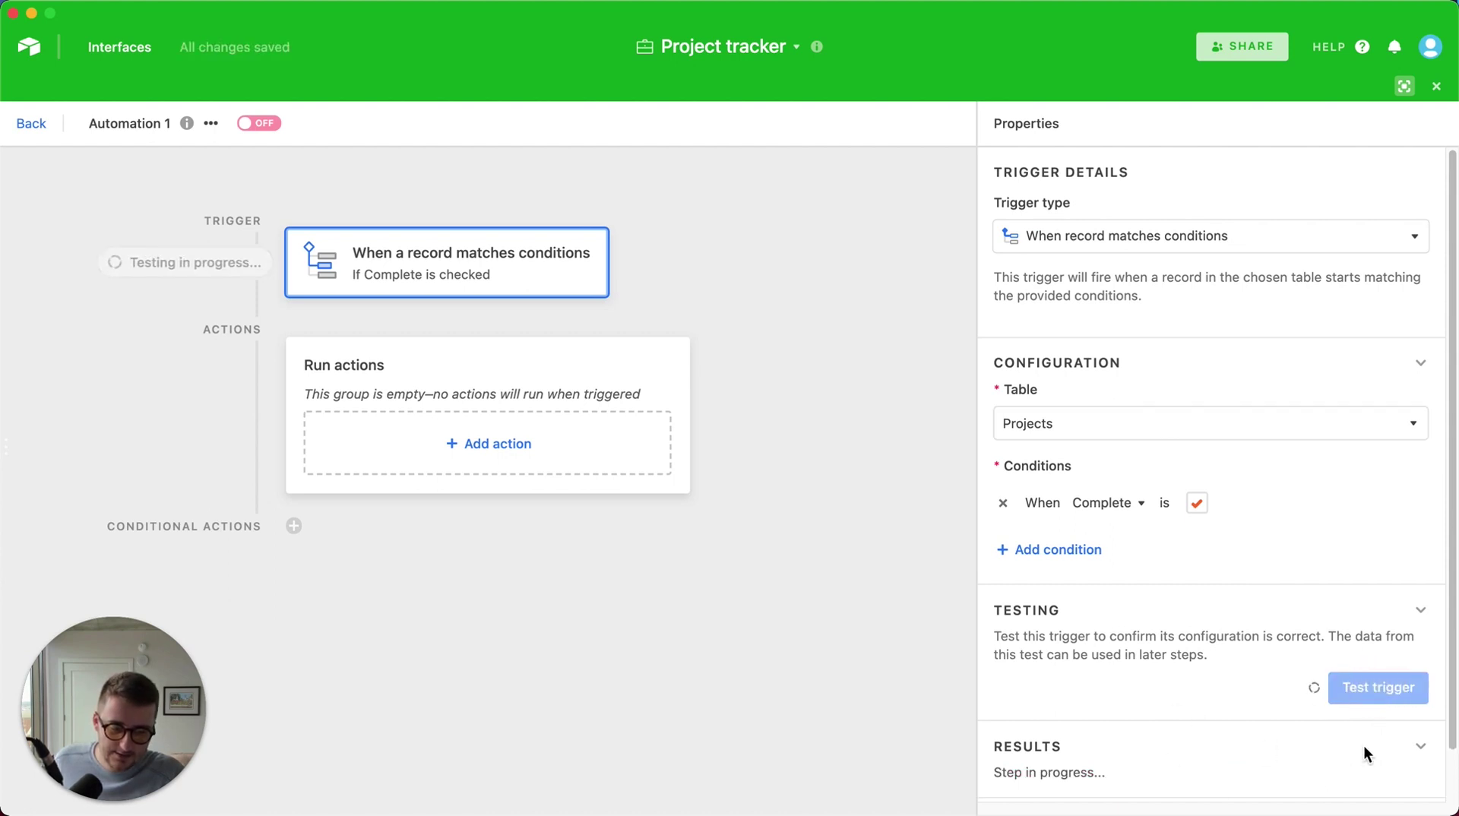
scroll(1205, 639, down, 1)
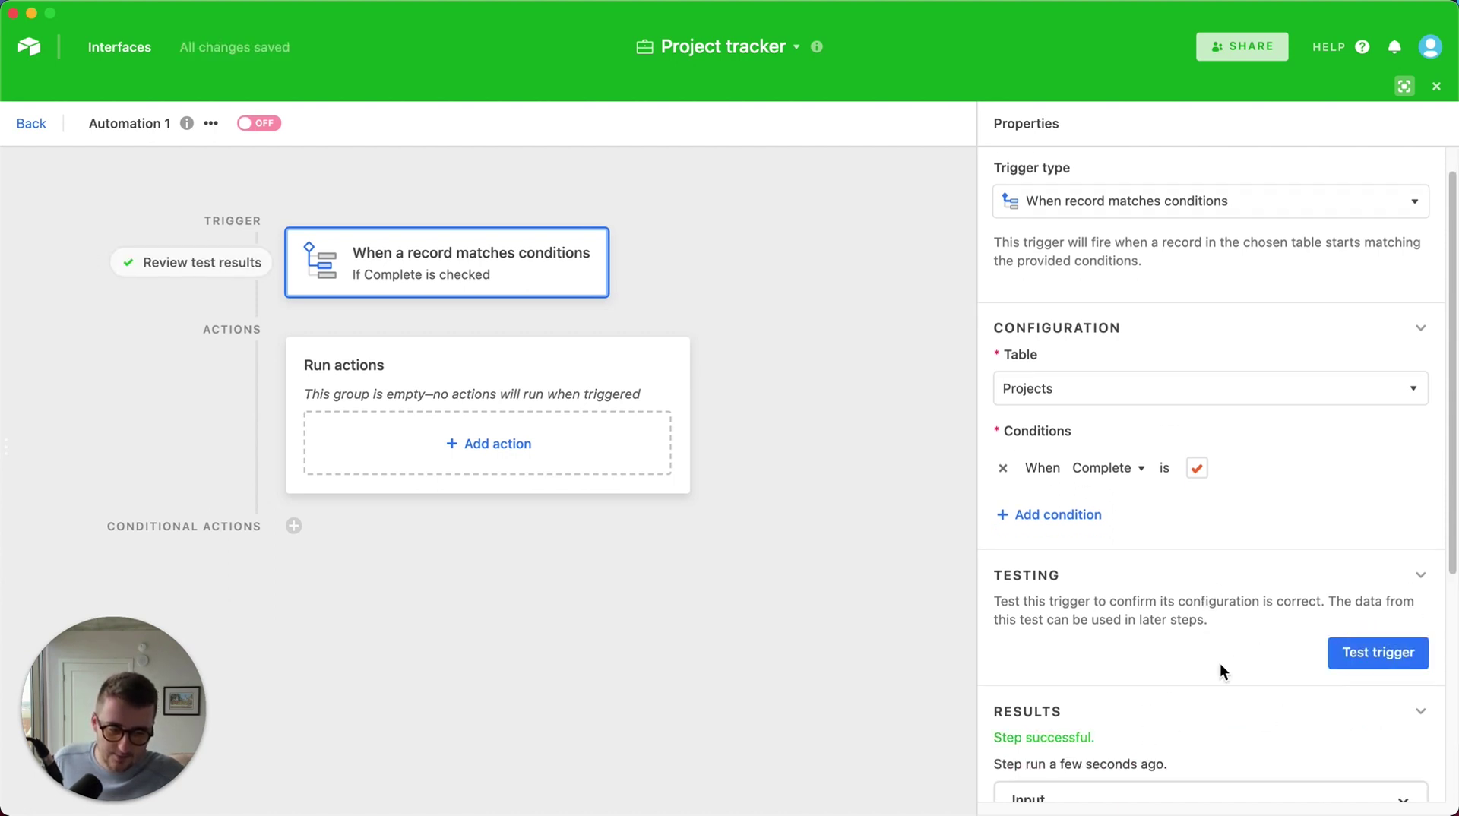
scroll(1162, 569, down, 2)
- Return to the Projects table and examine the Client value of the New Door brand identity record
click(487, 446)
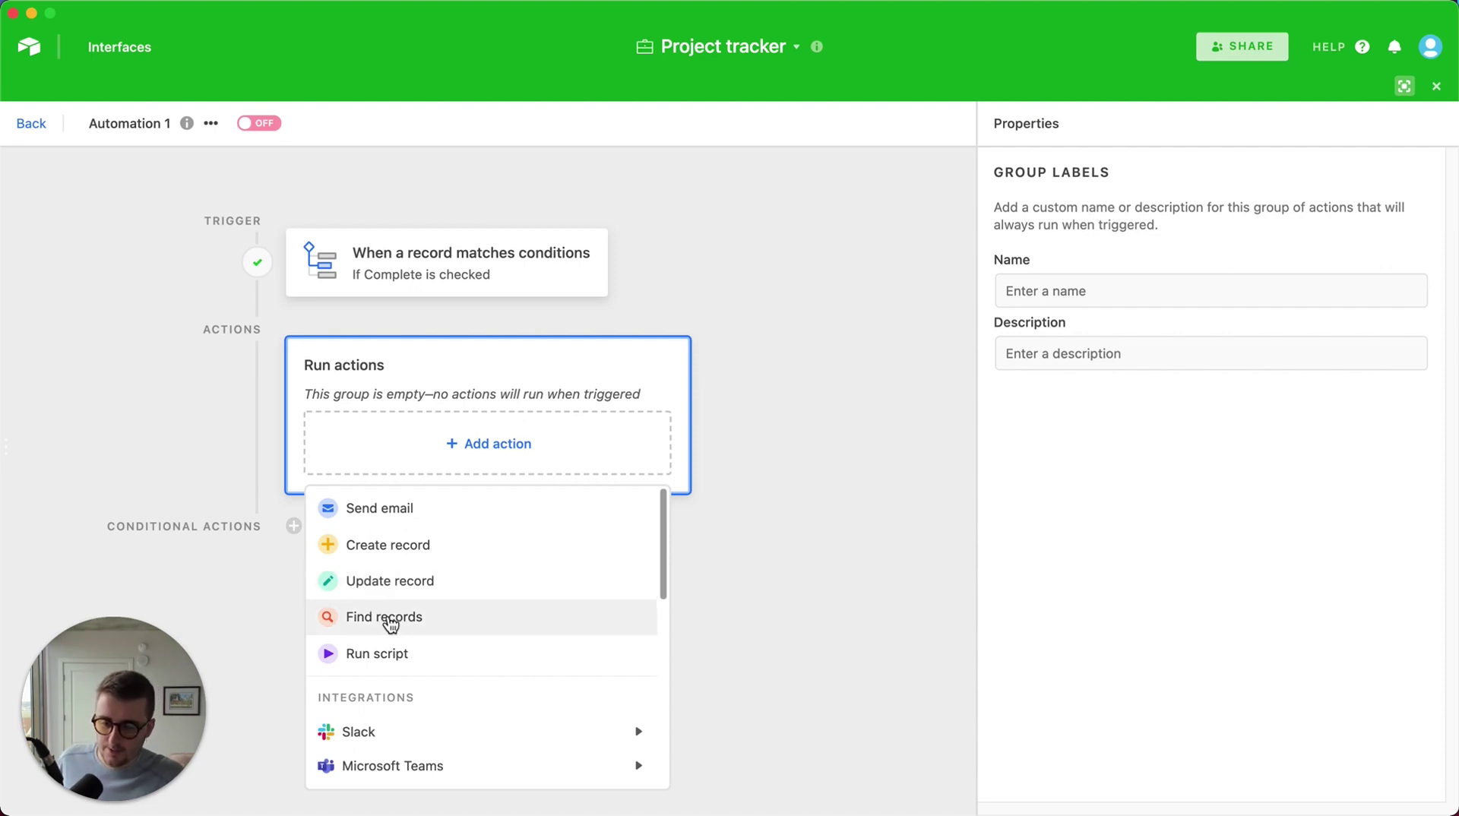
click(43, 128)
click(1437, 88)
click(1437, 88)
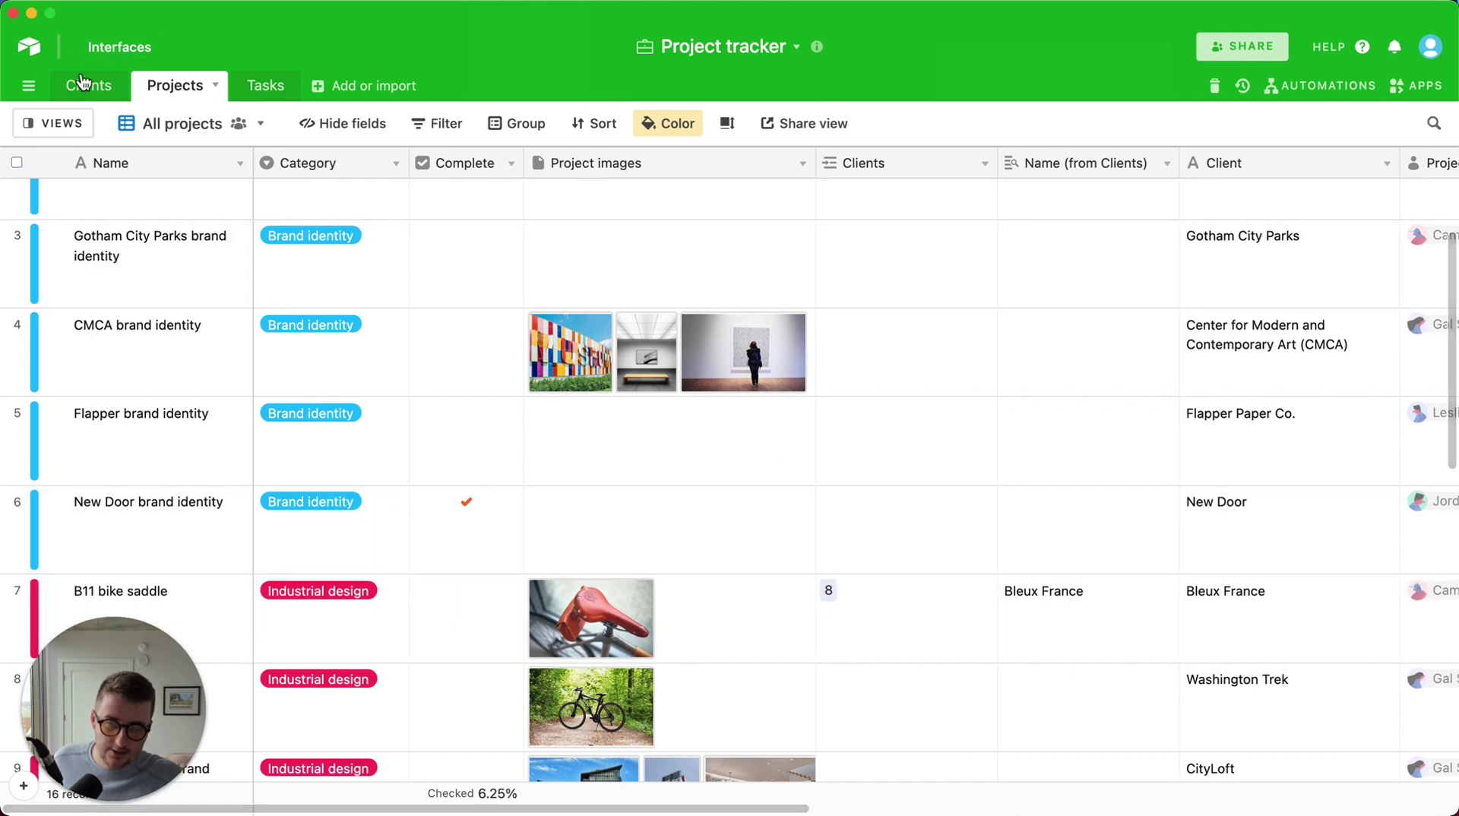
click(350, 526)
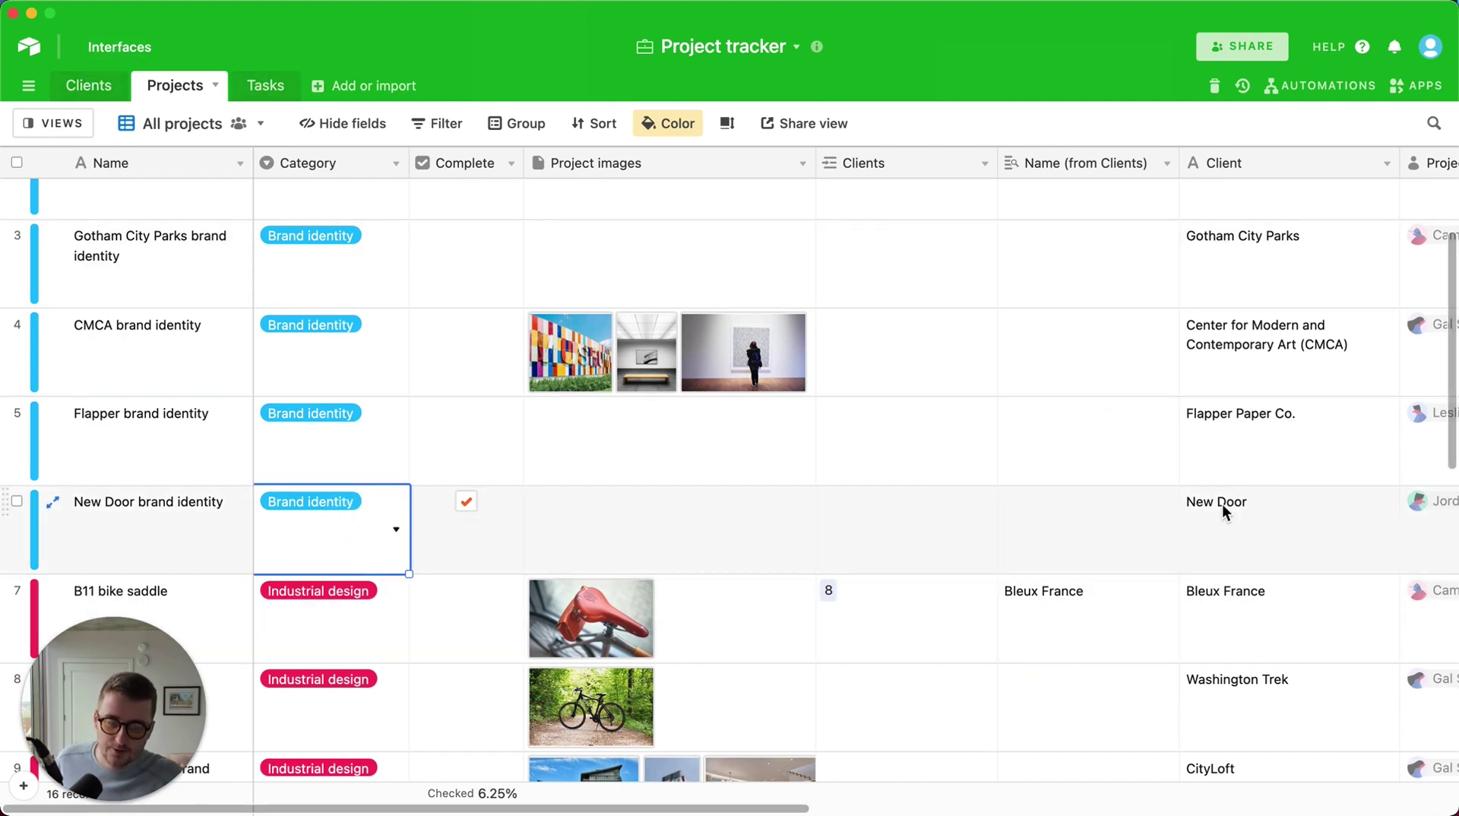
click(1307, 517)
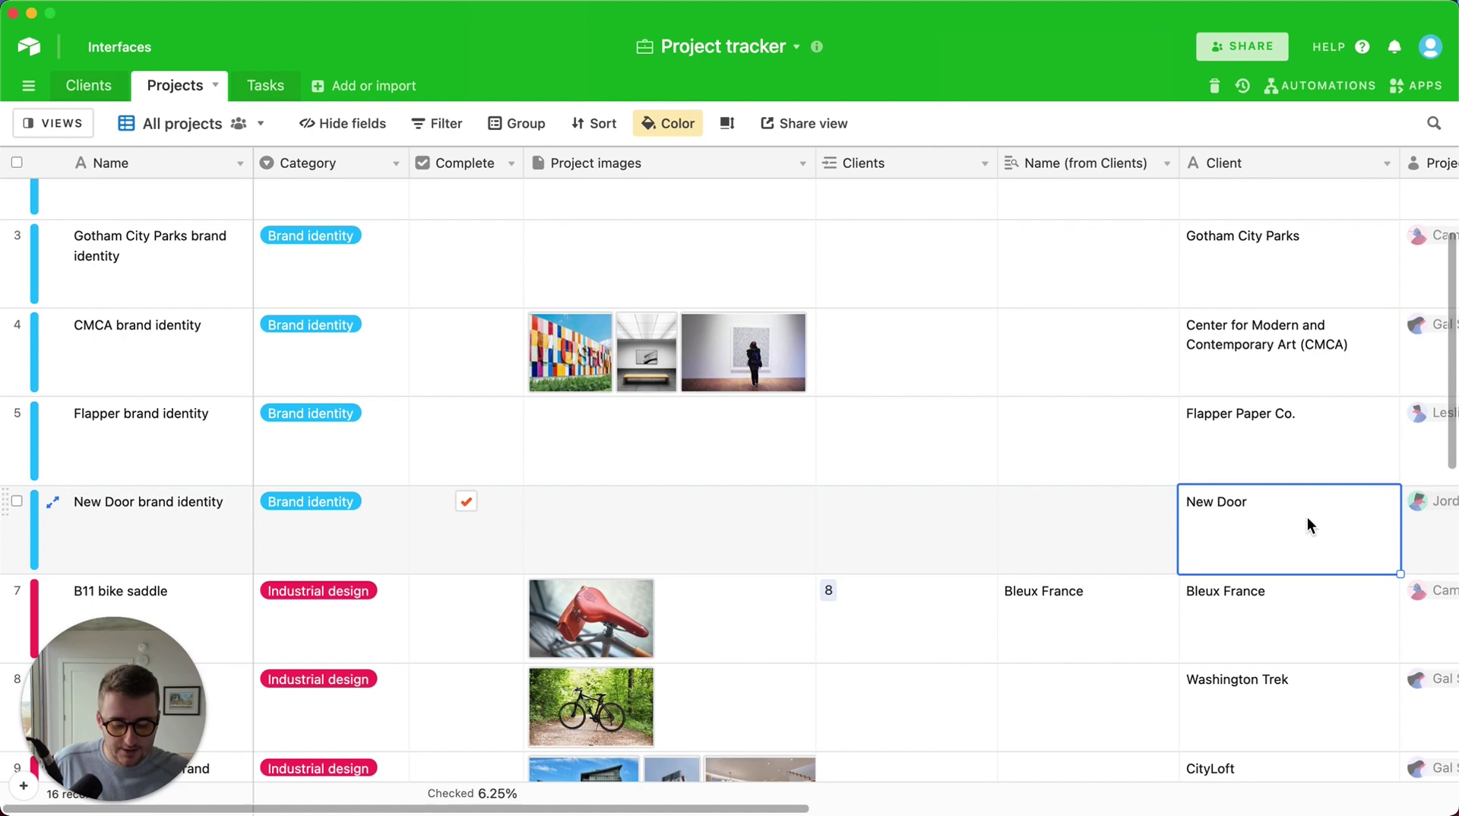
- Search the Clients table for "New Door" and select the matching client's name
click(88, 85)
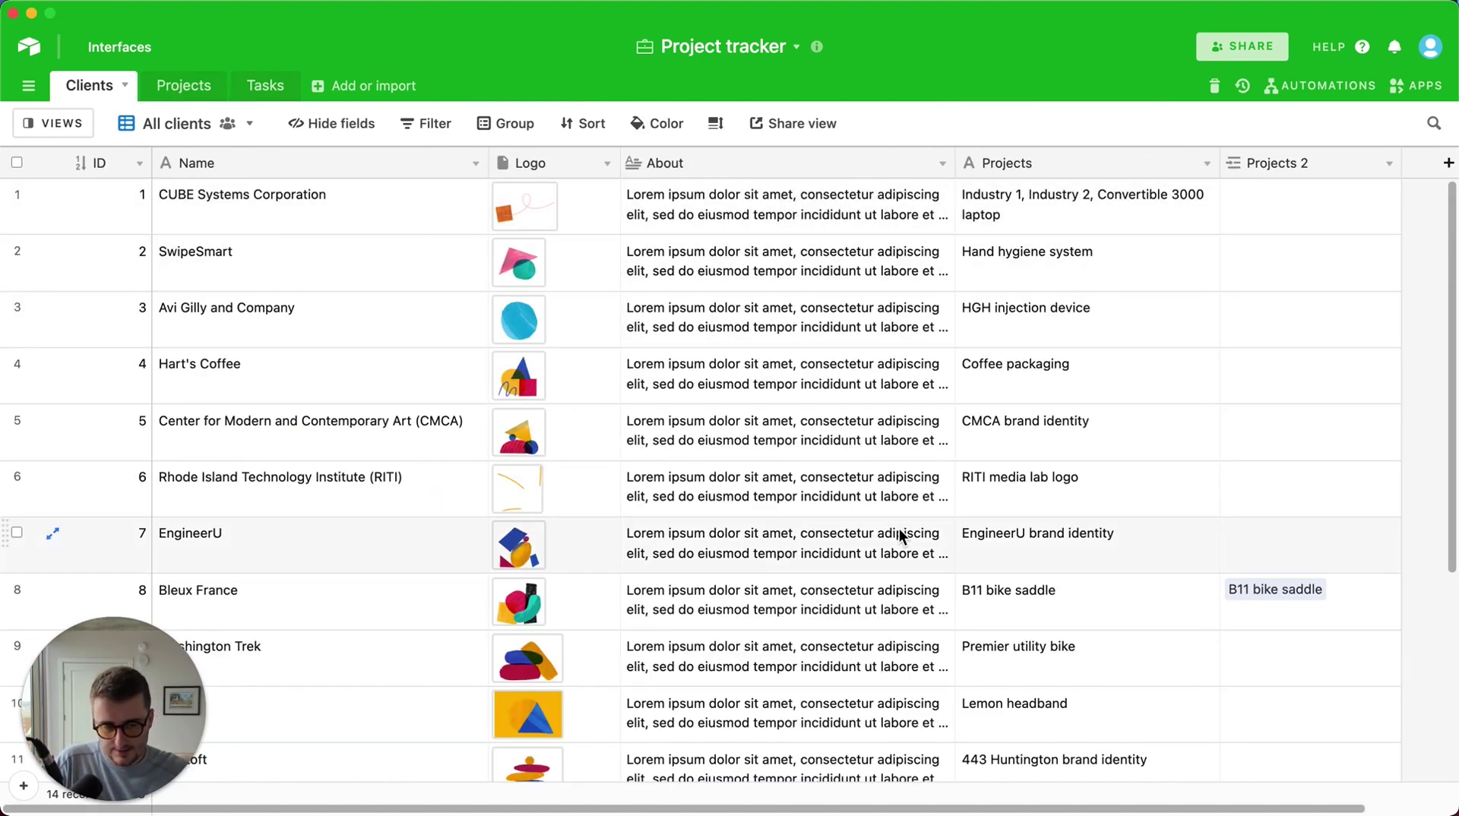
key(super+f)
text(New Door)
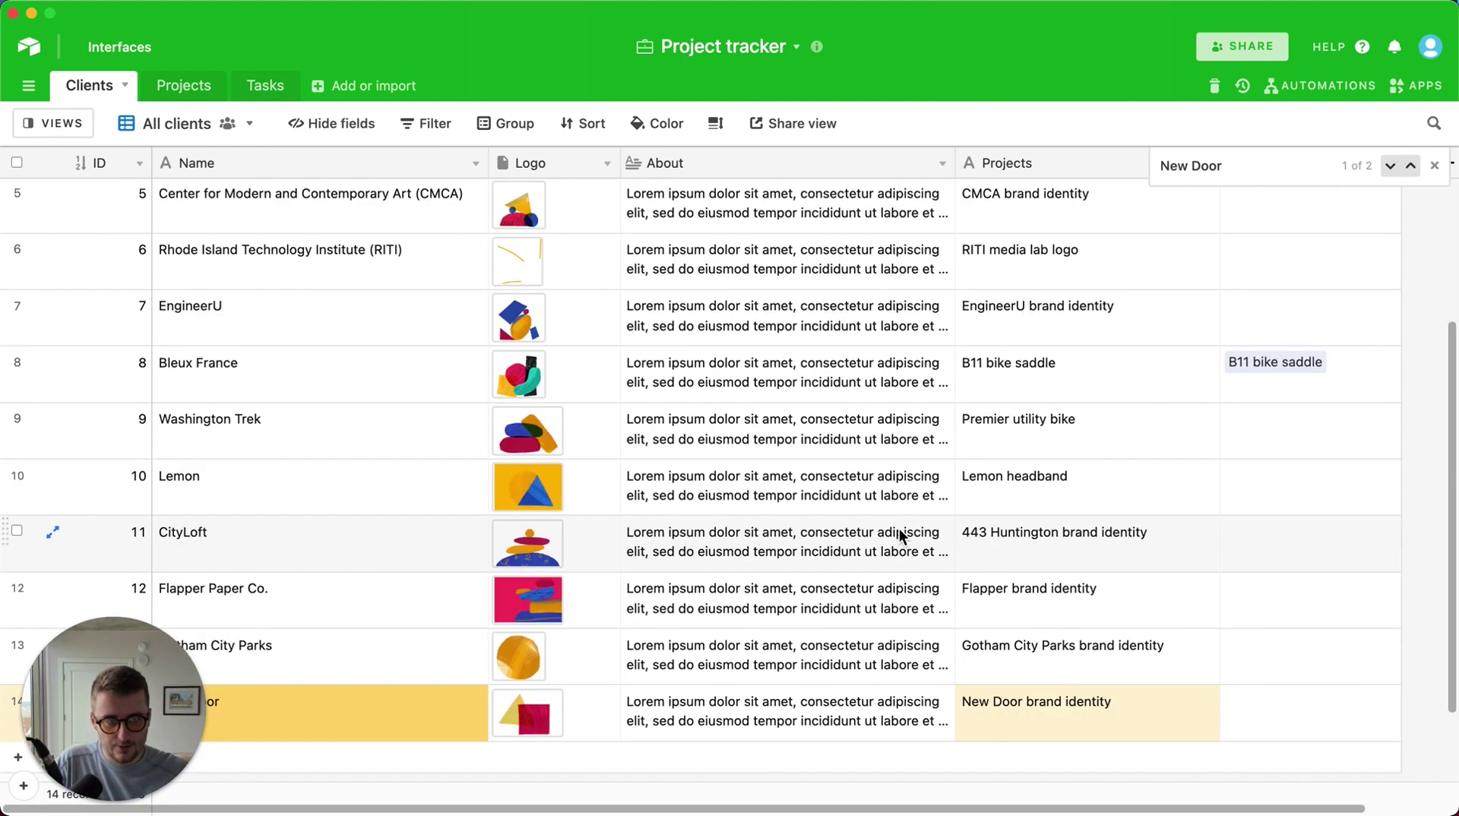
click(448, 692)
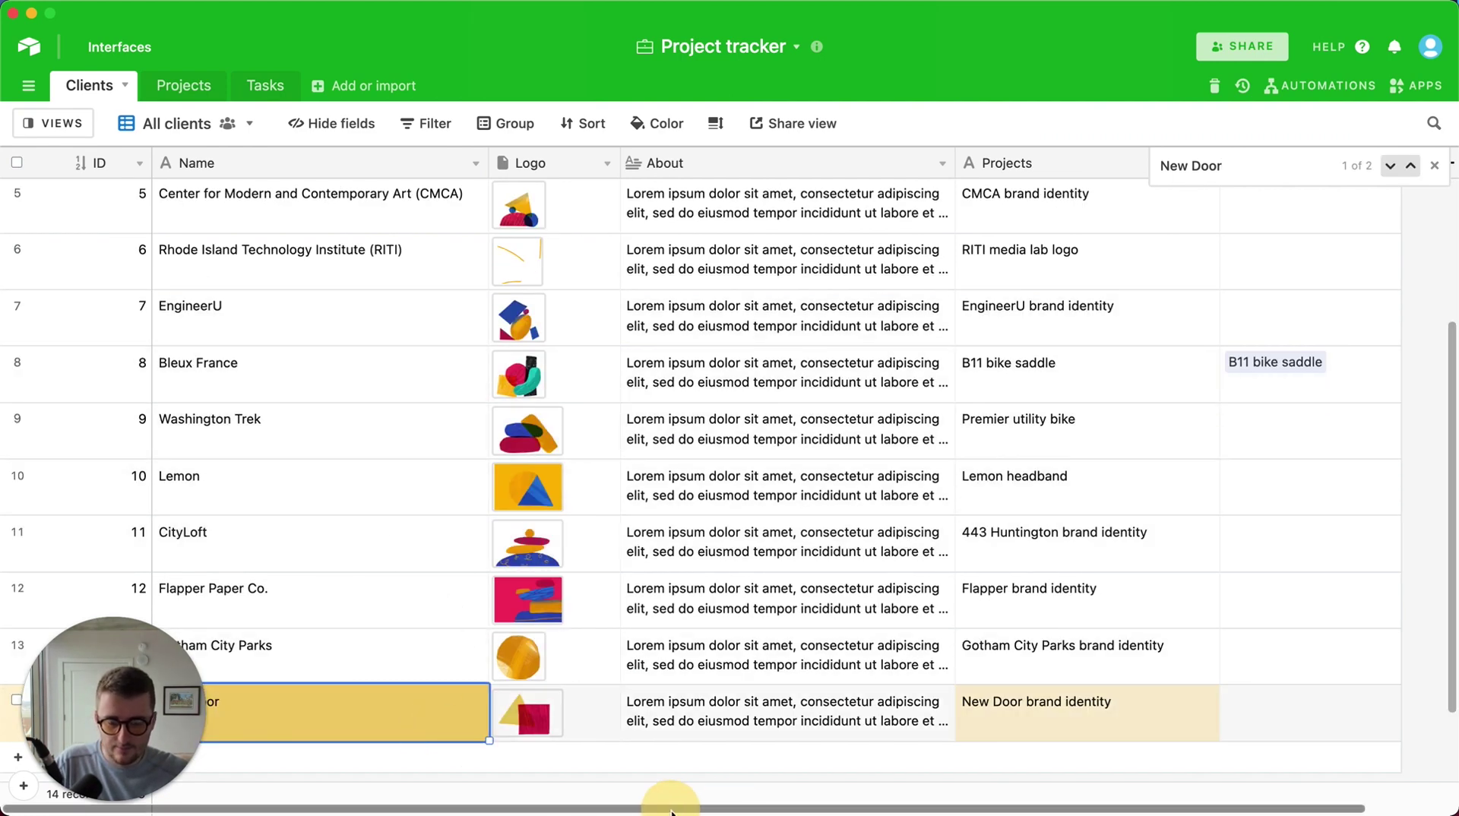
mouse_move(144, 684)
mouse_down()
mouse_move(135, 541)
mouse_move(152, 673)
mouse_up()
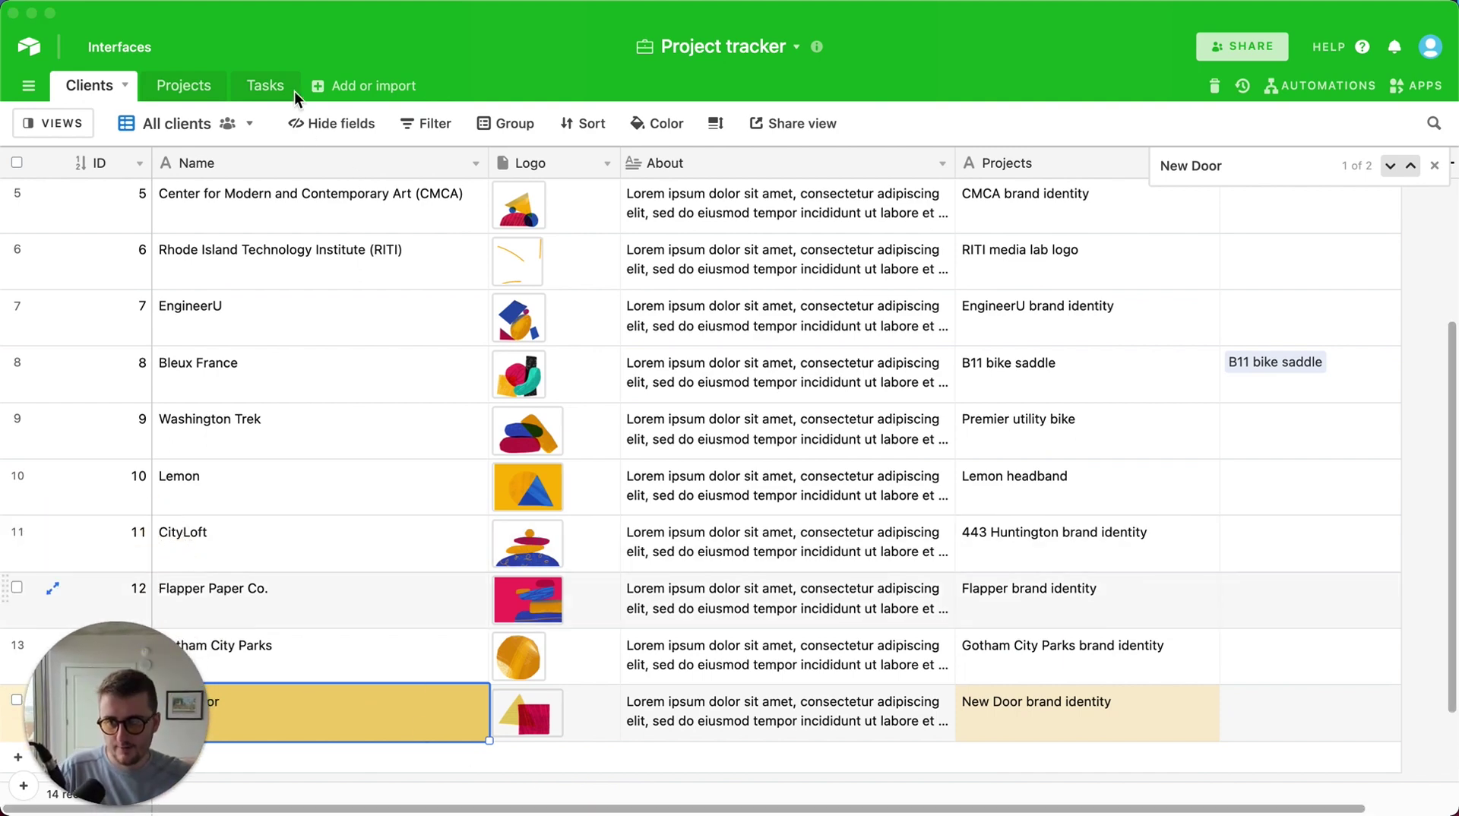
- Add a Find records action to Automation 1 that searches the Clients table based on a condition
click(1359, 90)
click(1139, 177)
click(498, 446)
click(486, 616)
scroll(1152, 614, down, 1)
click(1152, 608)
click(1148, 666)
click(1147, 684)
click(1115, 563)
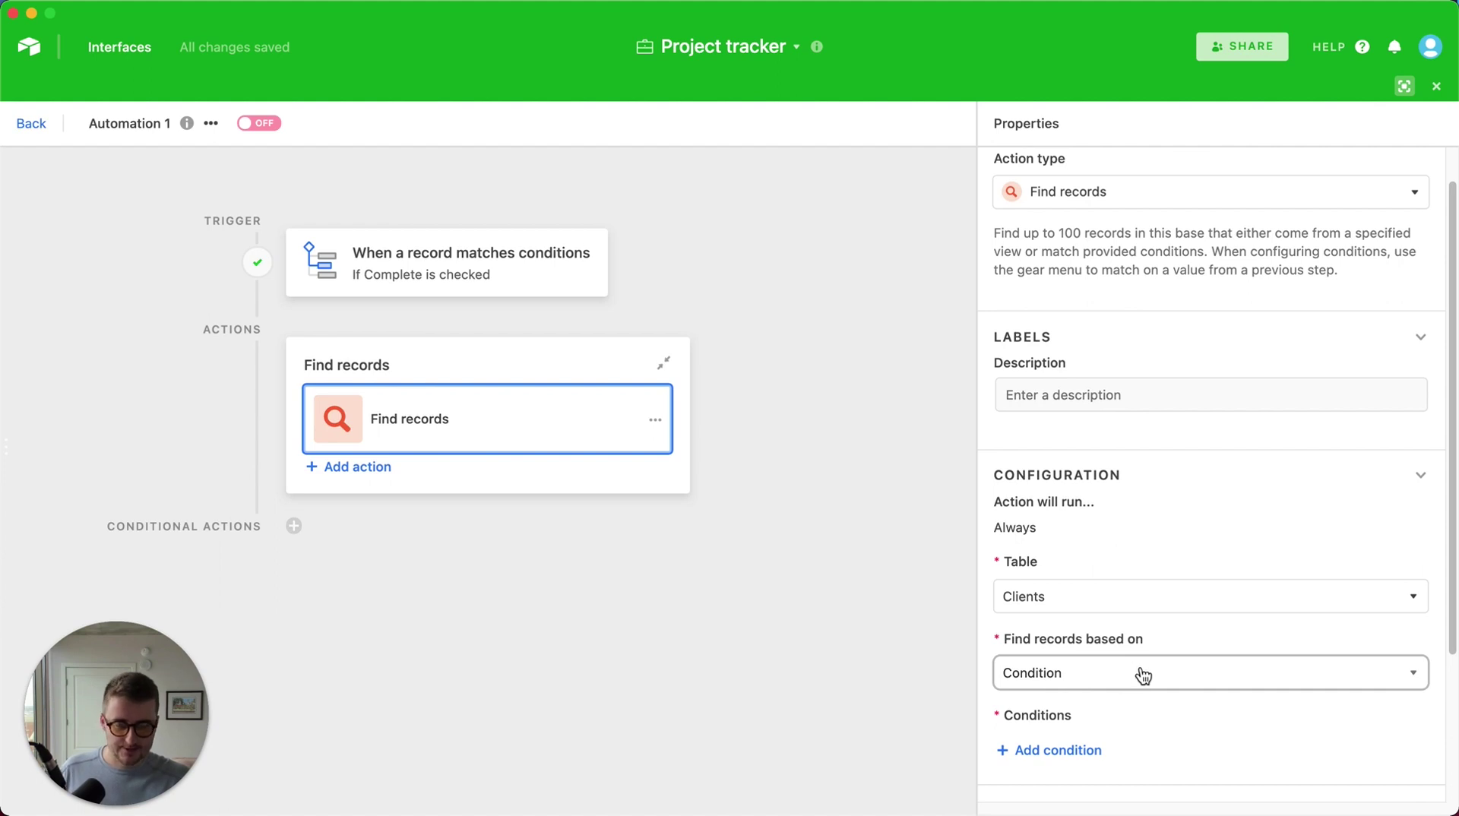
- Add a condition to the Find records action that uses the Name field with the operator "is"
scroll(1140, 661, down, 2)
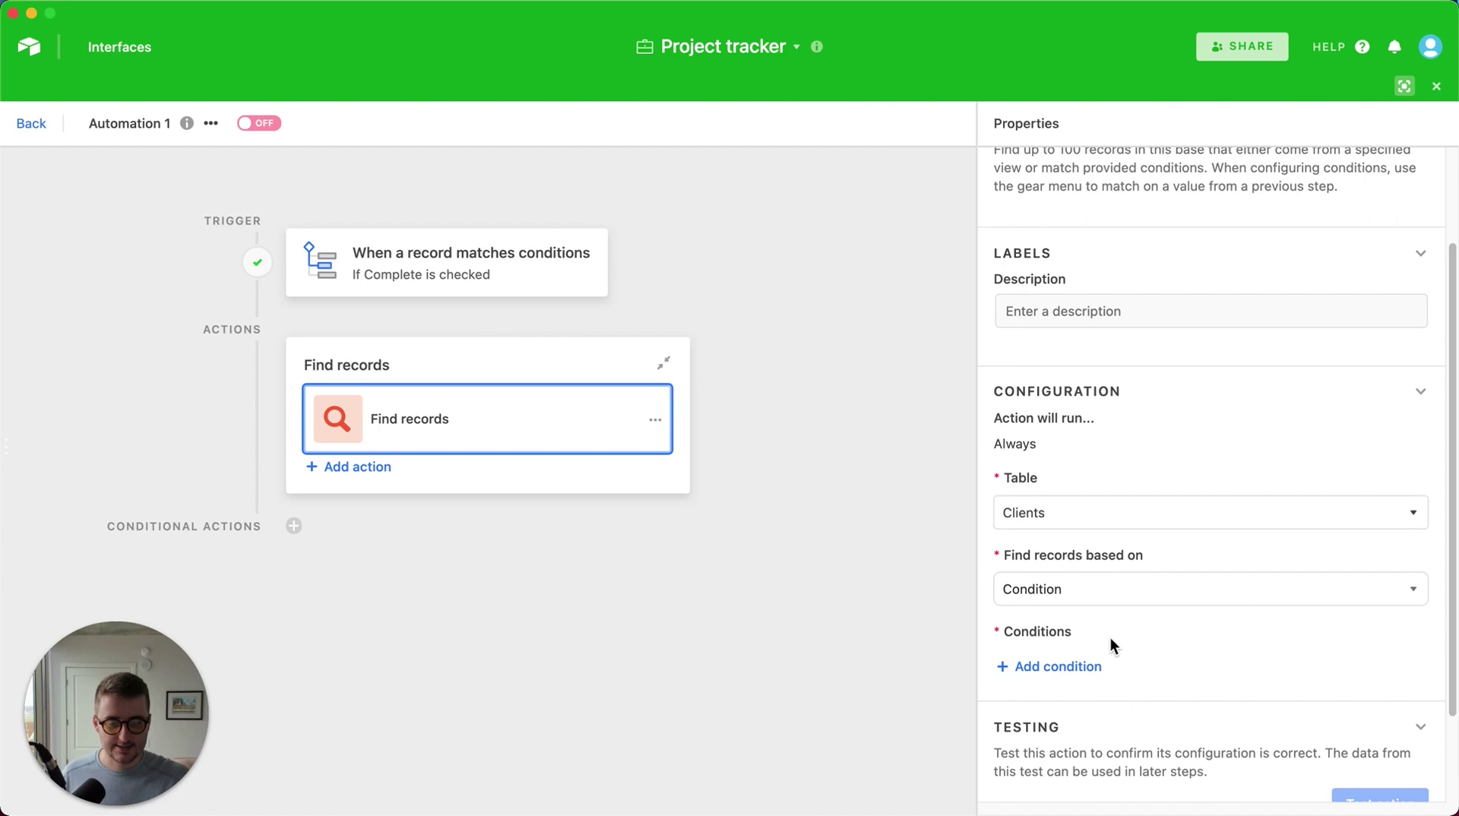
click(1062, 666)
scroll(1086, 638, down, 1)
click(1092, 618)
click(1130, 450)
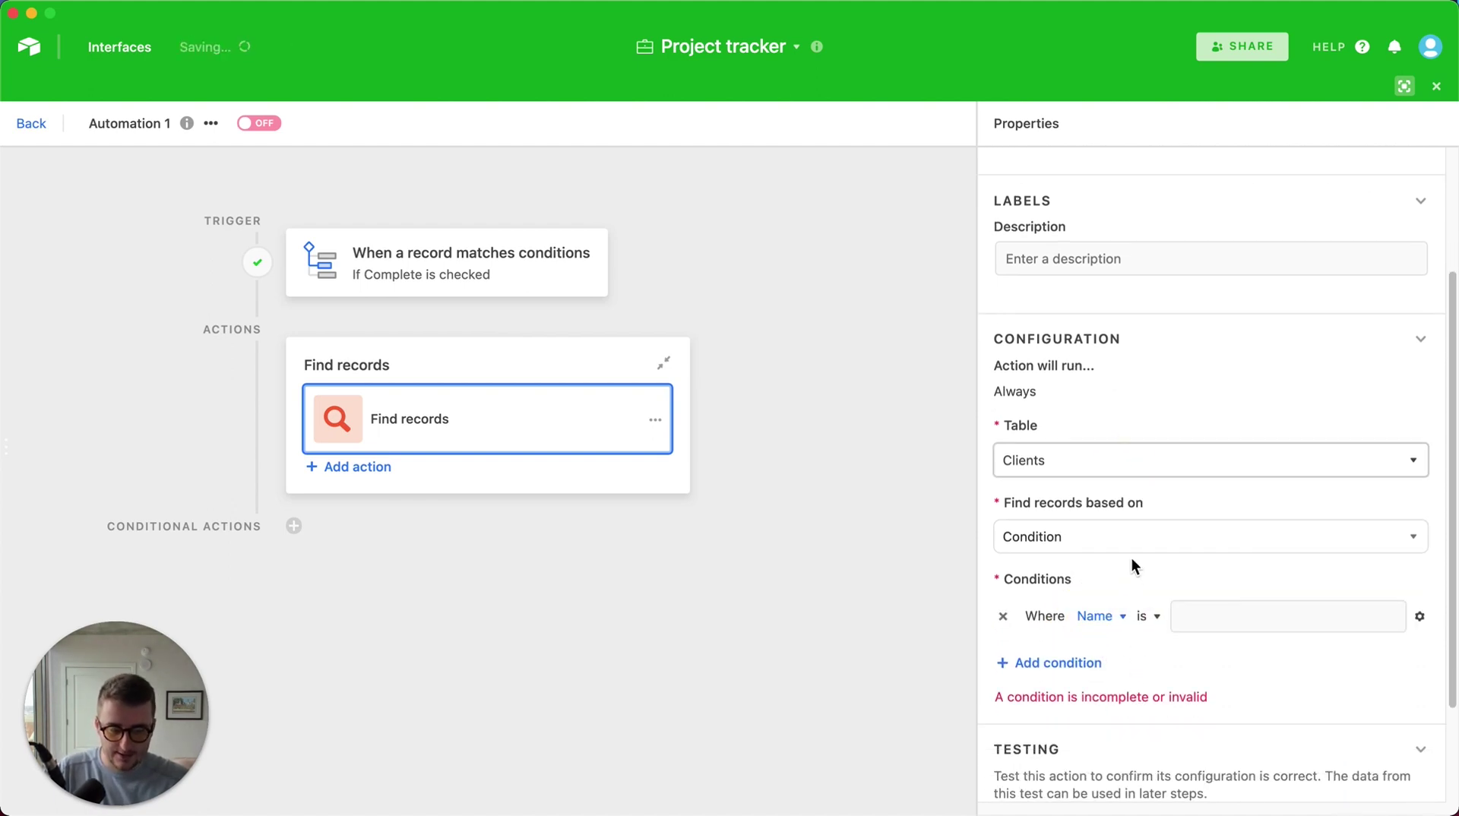
click(1103, 613)
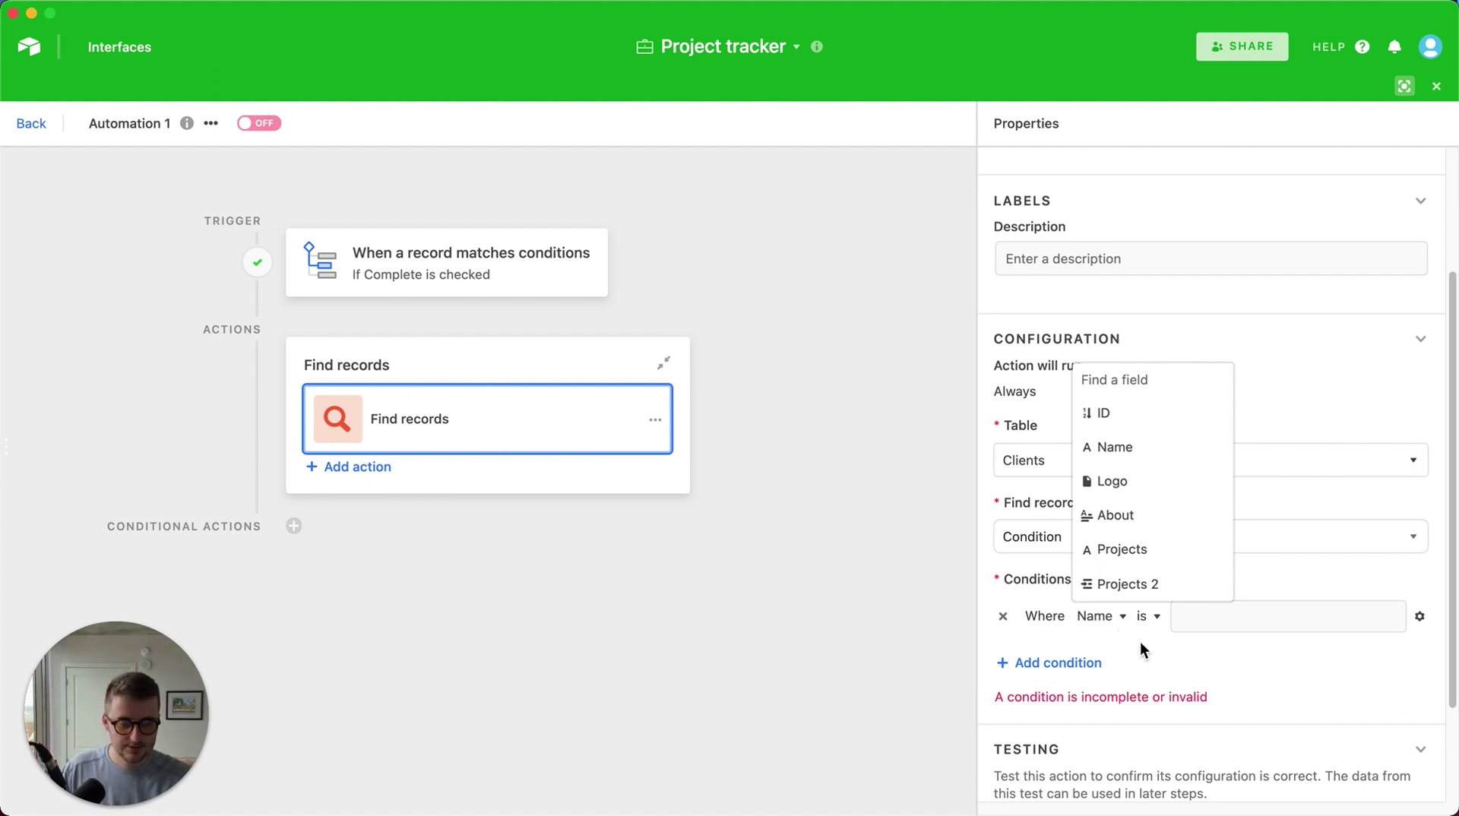
click(1146, 635)
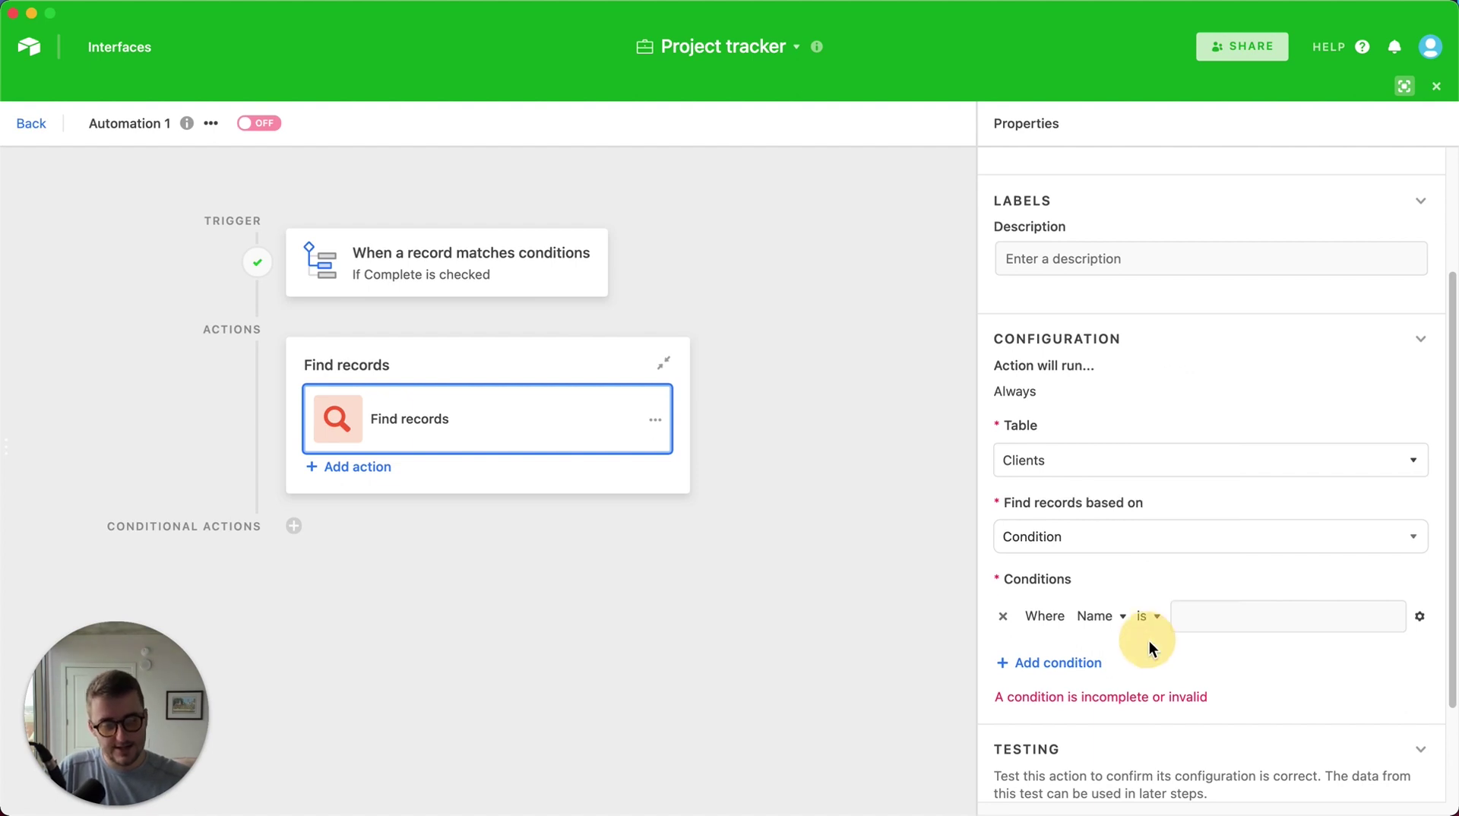
click(1104, 615)
click(1105, 612)
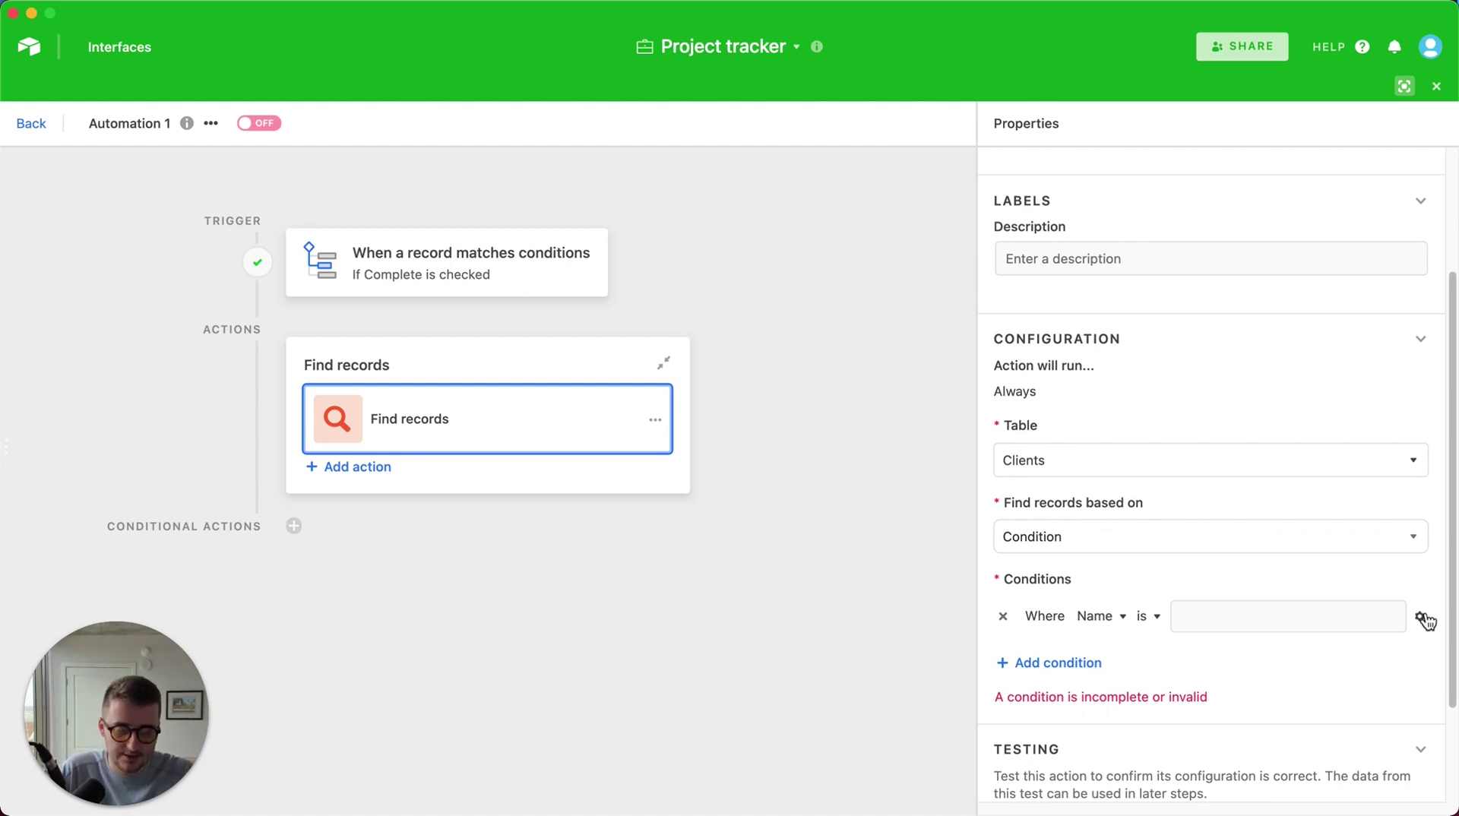
click(1421, 617)
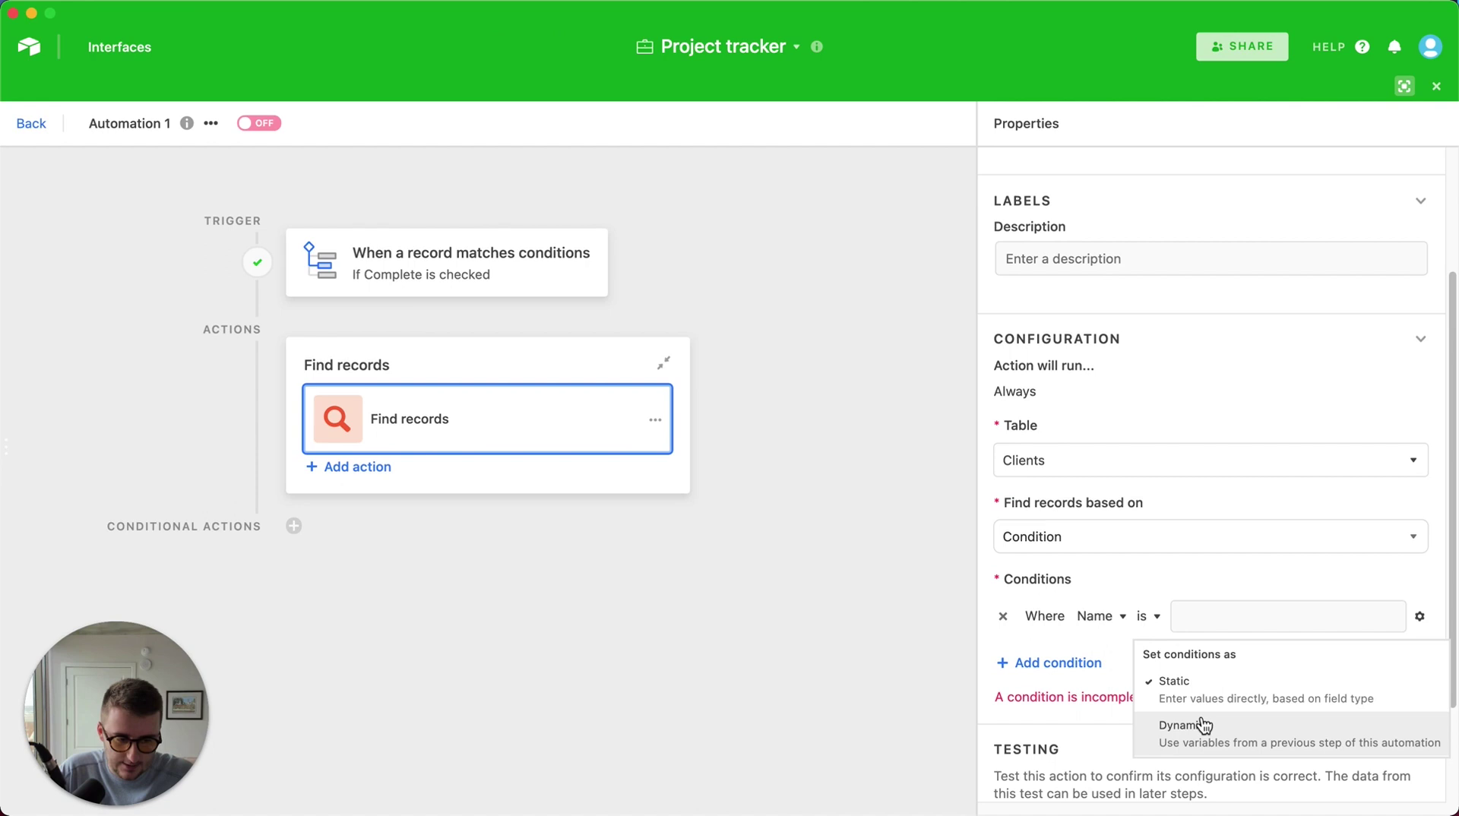
click(1262, 617)
text(skdj)
key(BackSpace)
key(BackSpace)
key(BackSpace)
key(BackSpace)
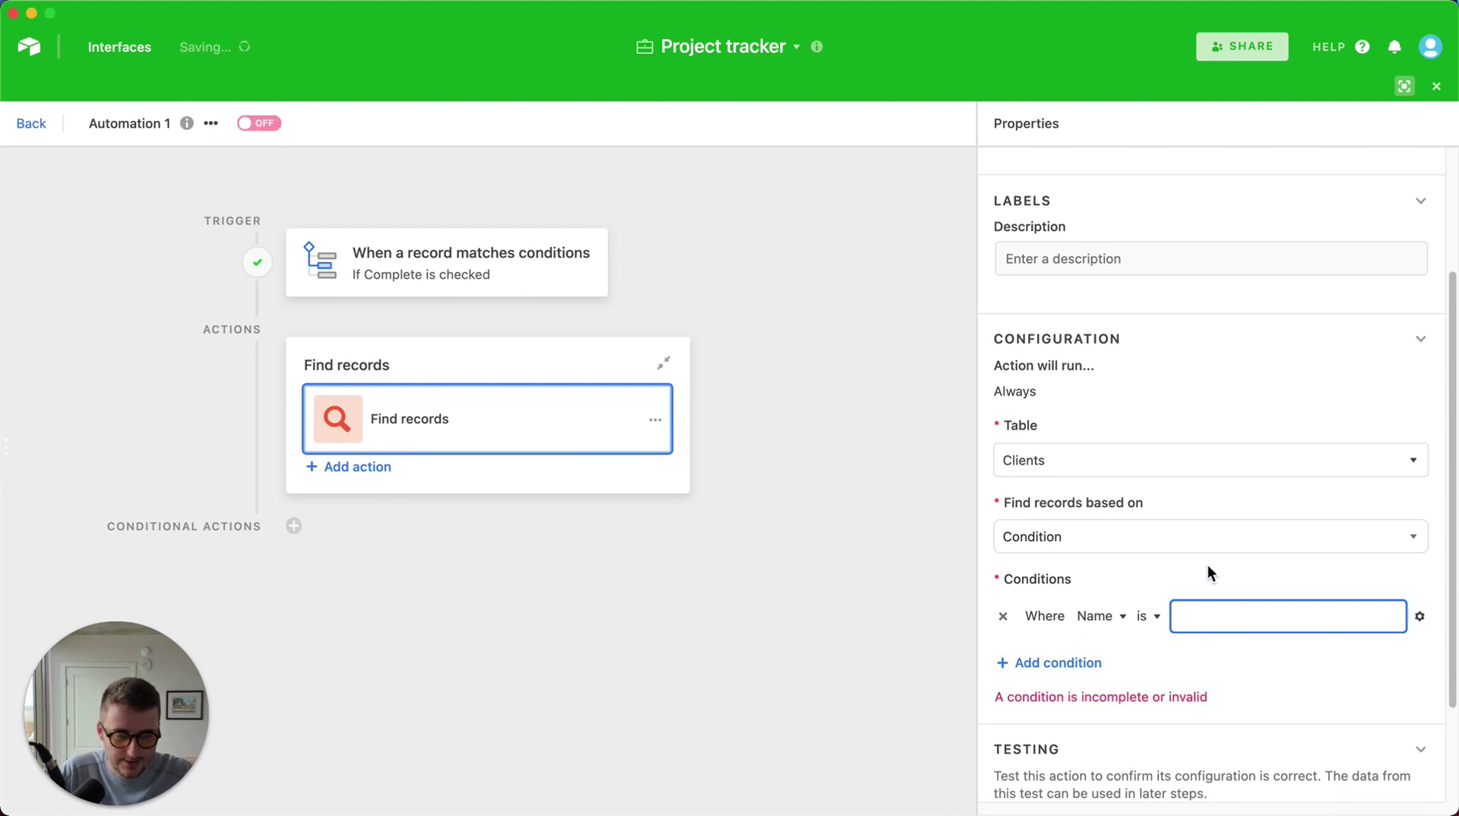
- Make the Name condition dynamic and match it to the Client value of the trigger record from Step 1
click(1420, 623)
click(1401, 718)
click(1392, 615)
click(1422, 605)
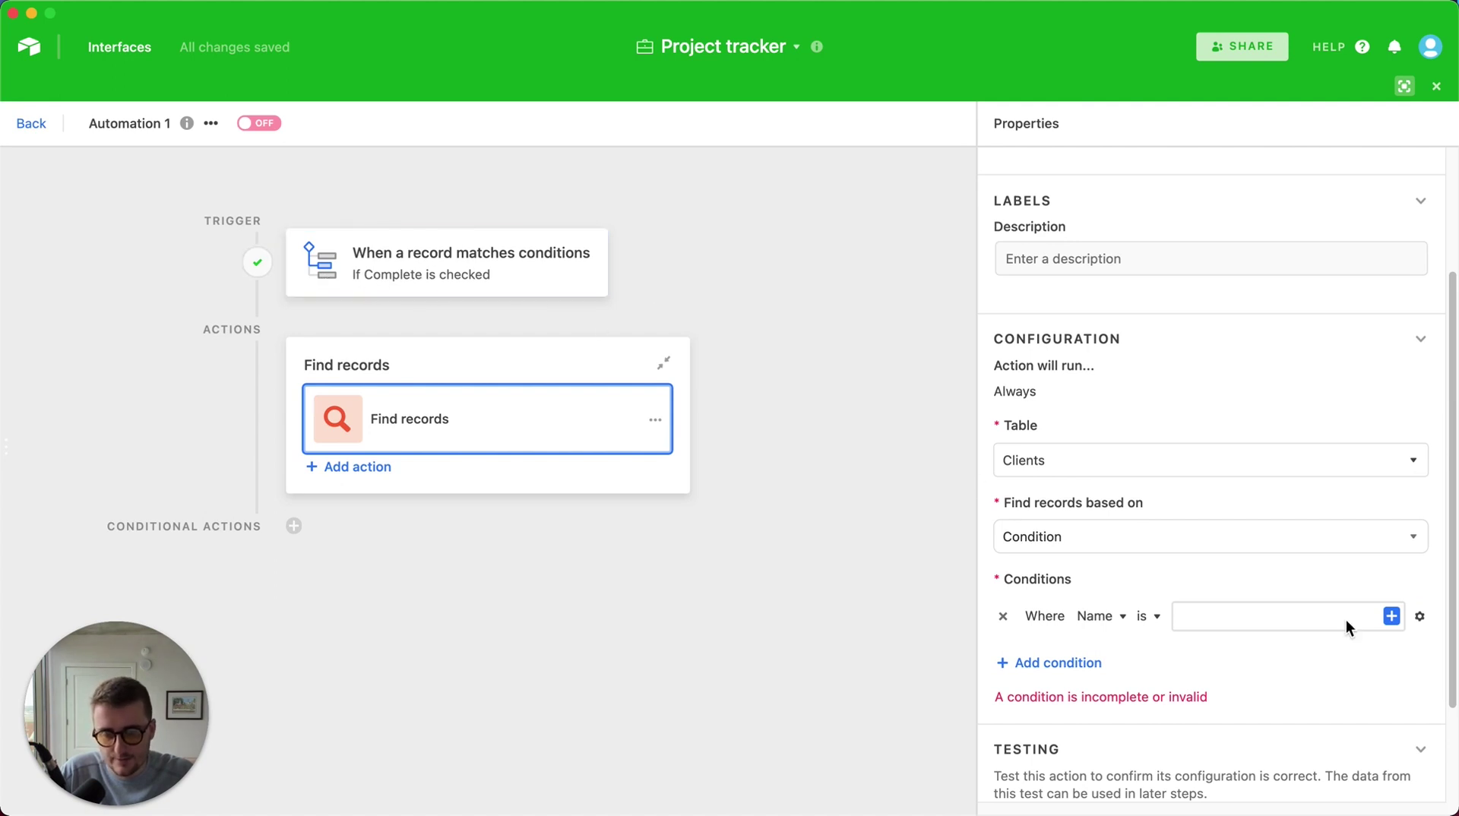
click(1392, 615)
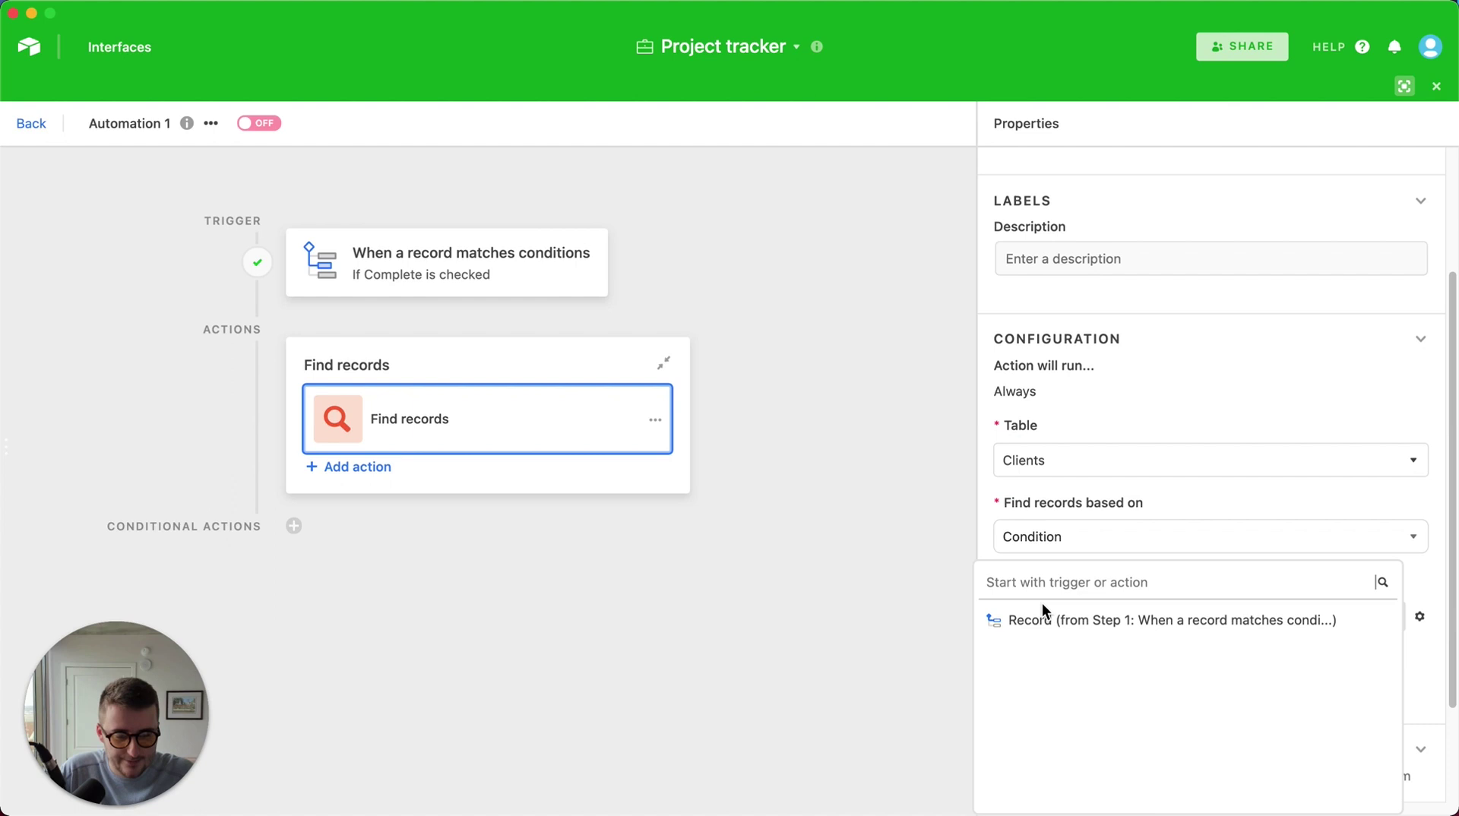
mouse_move(1024, 620)
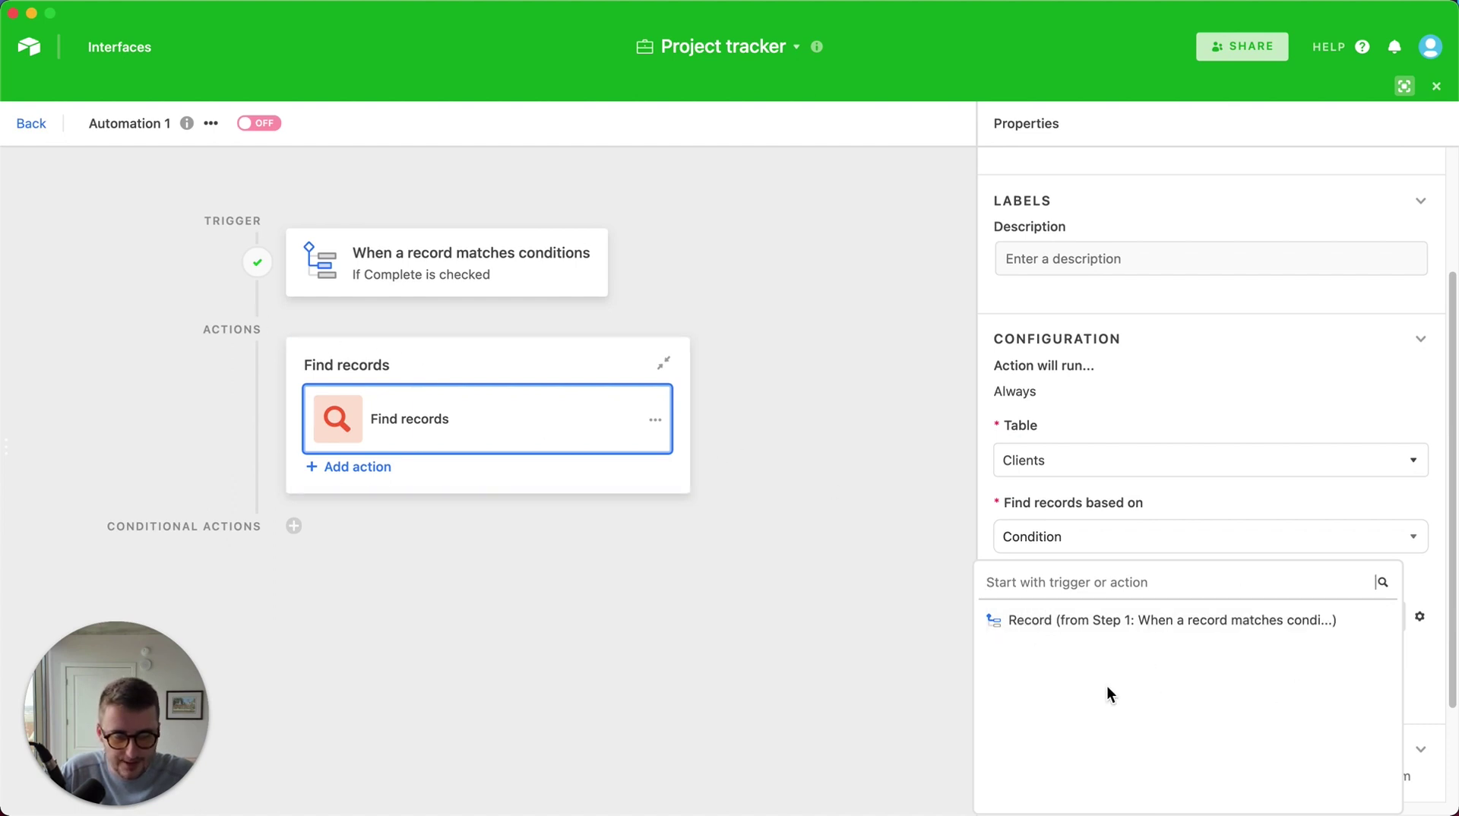
click(1366, 621)
scroll(1216, 684, down, 1)
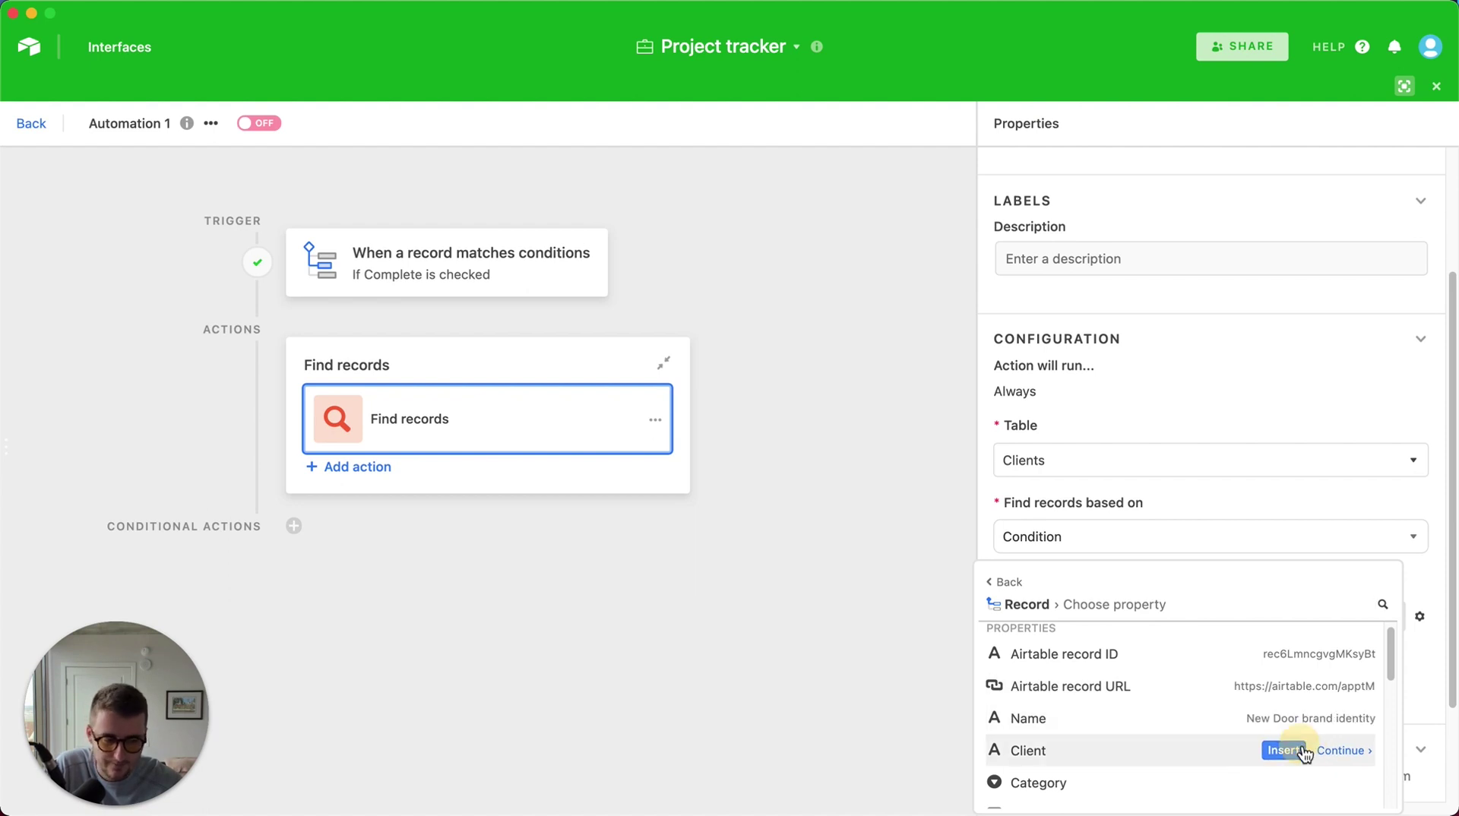
click(1294, 750)
- Test the Find records action and review its results
scroll(1264, 729, down, 1)
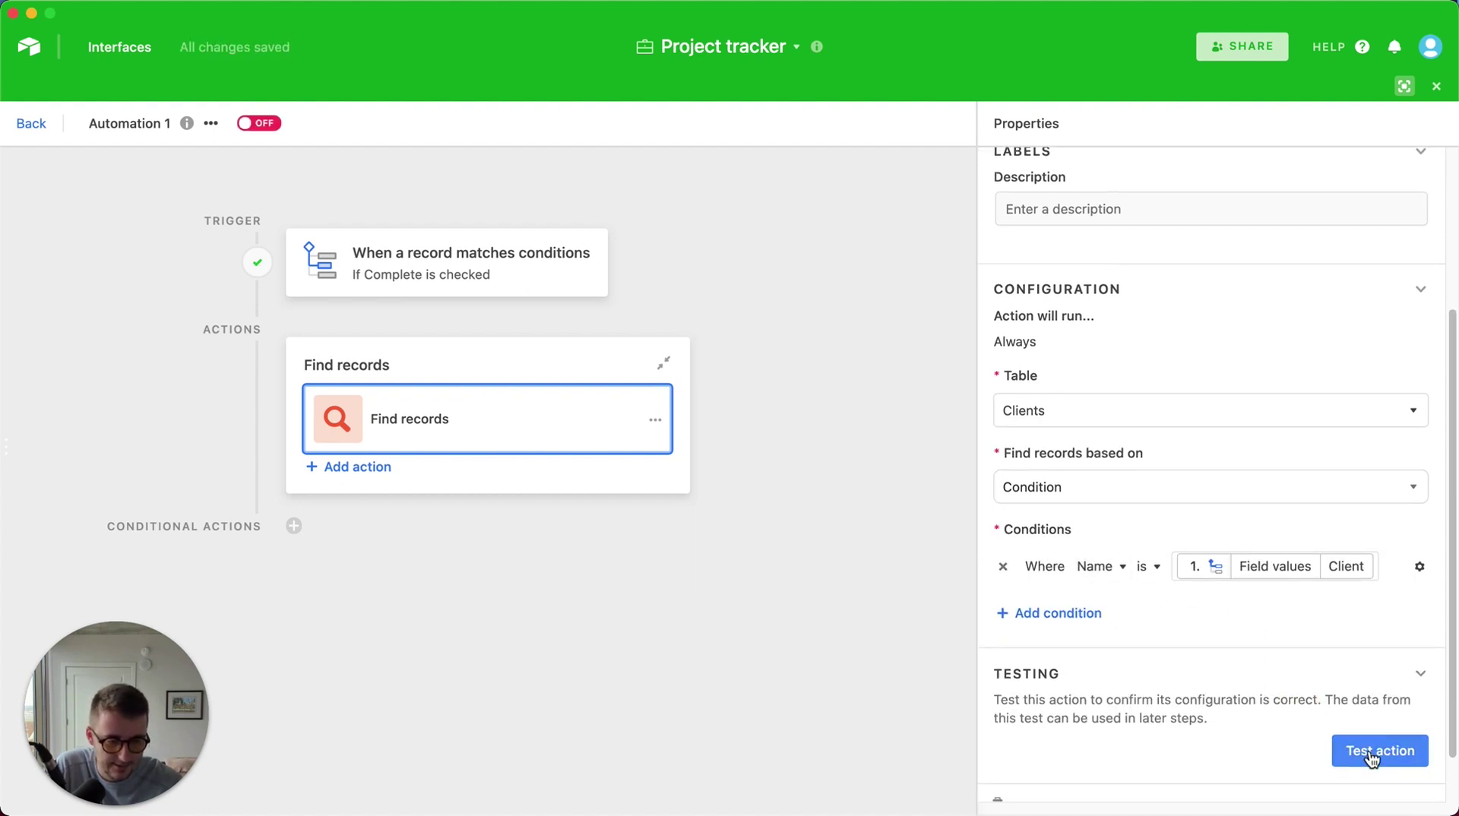
click(1376, 751)
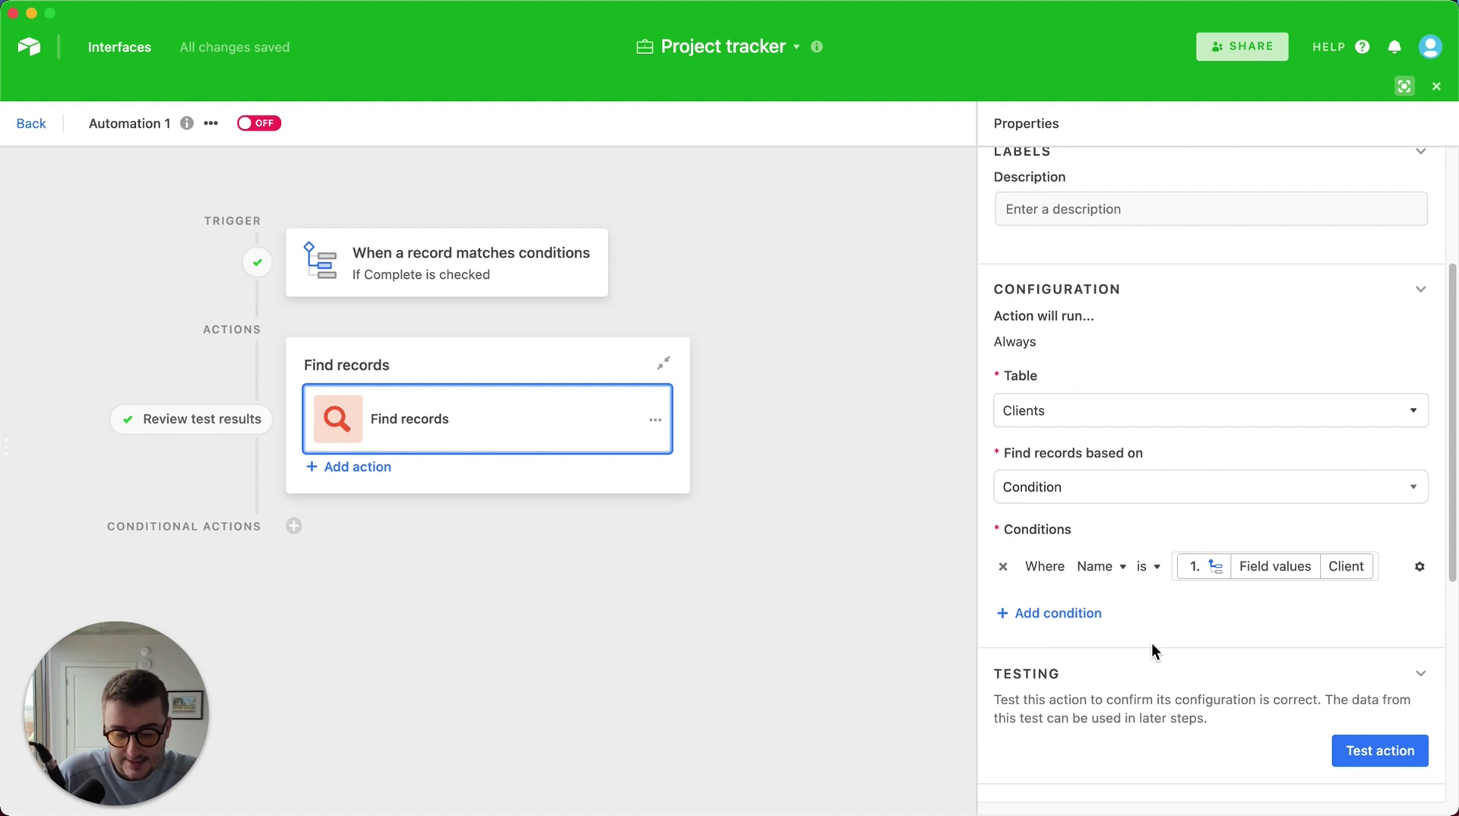
scroll(1198, 641, down, 1)
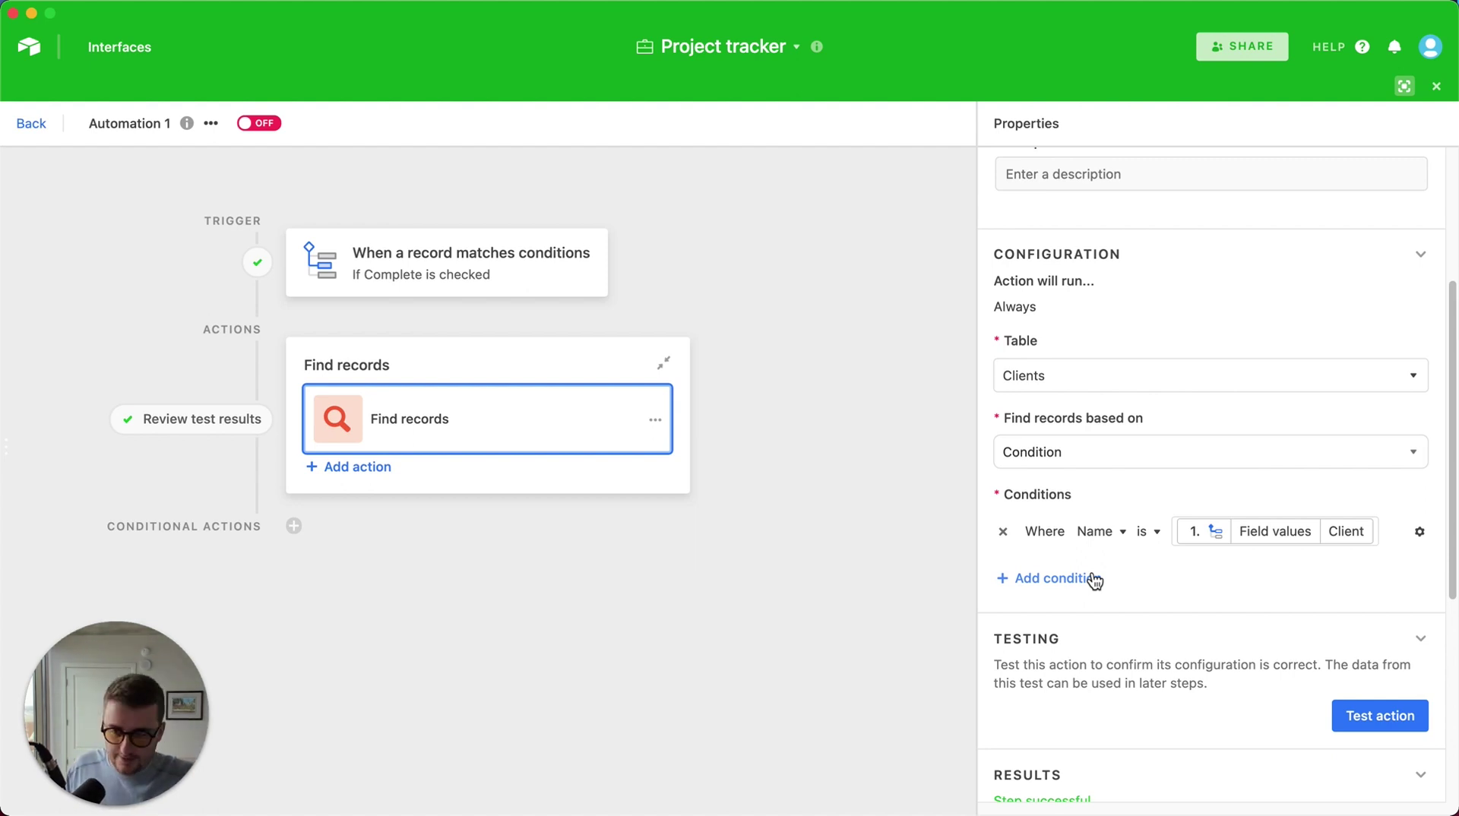
scroll(1094, 581, down, 2)
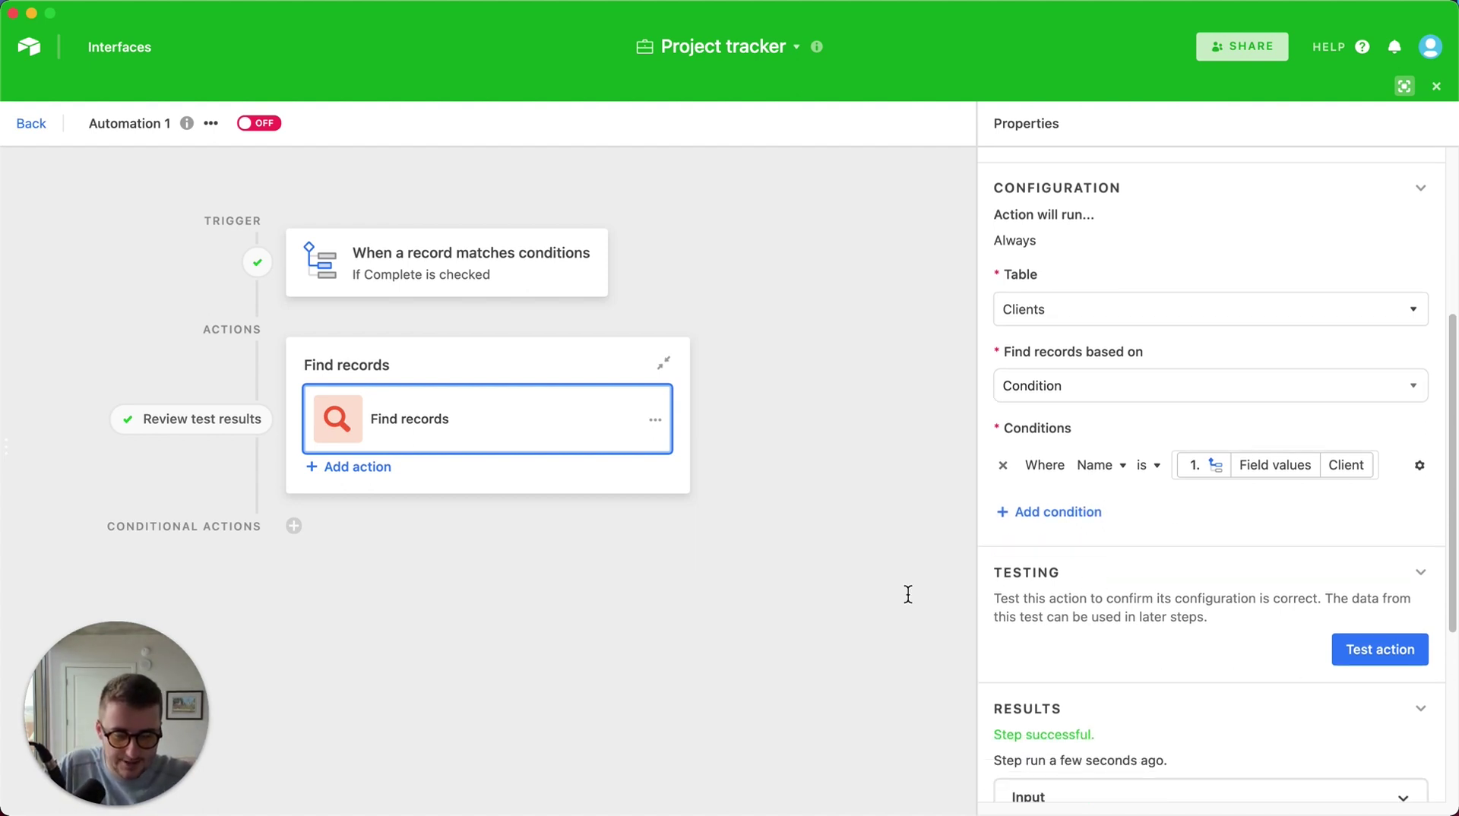
- Add an Update record action after Find records and set its table to Projects
click(377, 470)
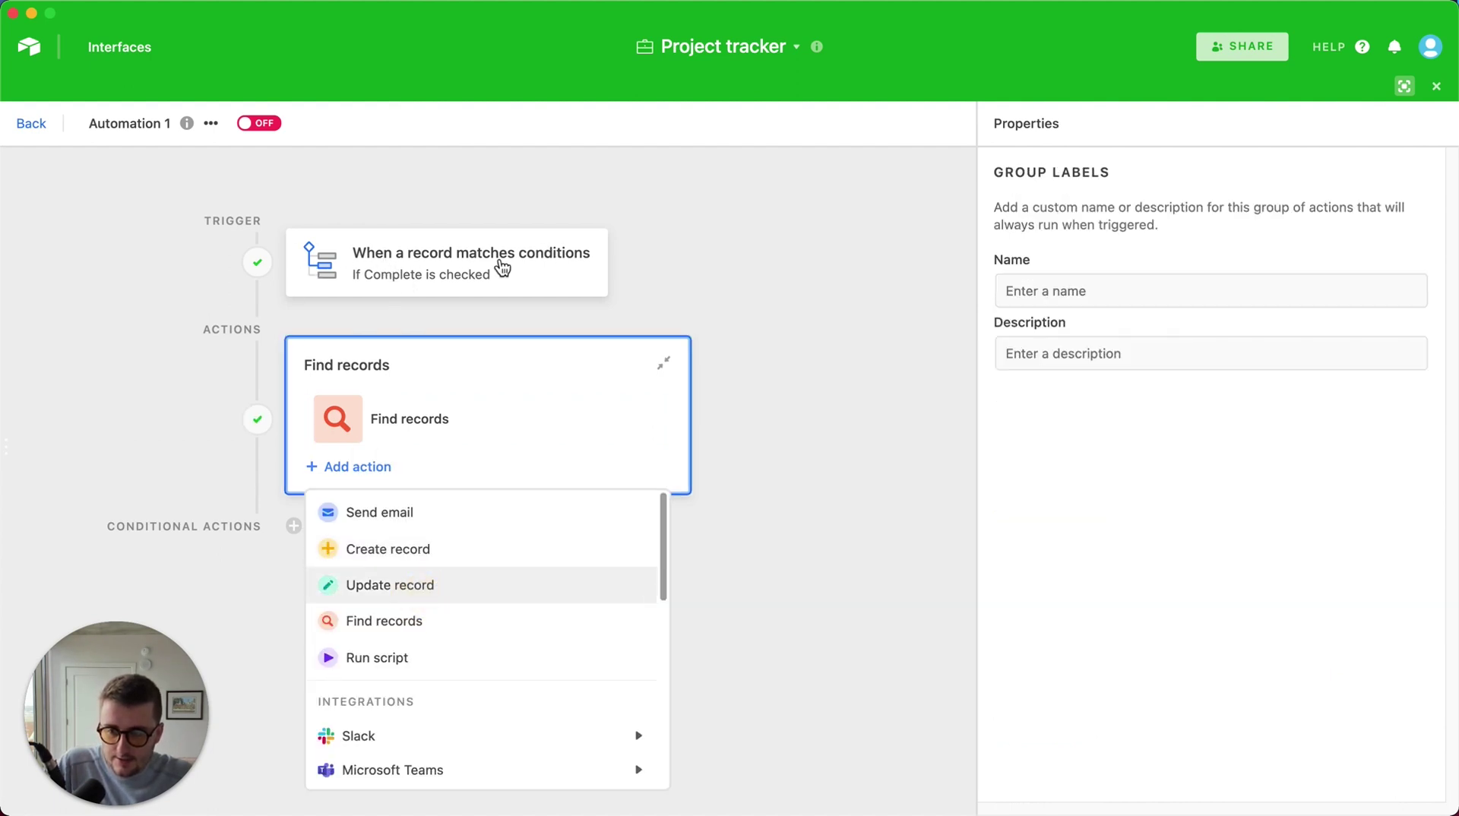
key(Return)
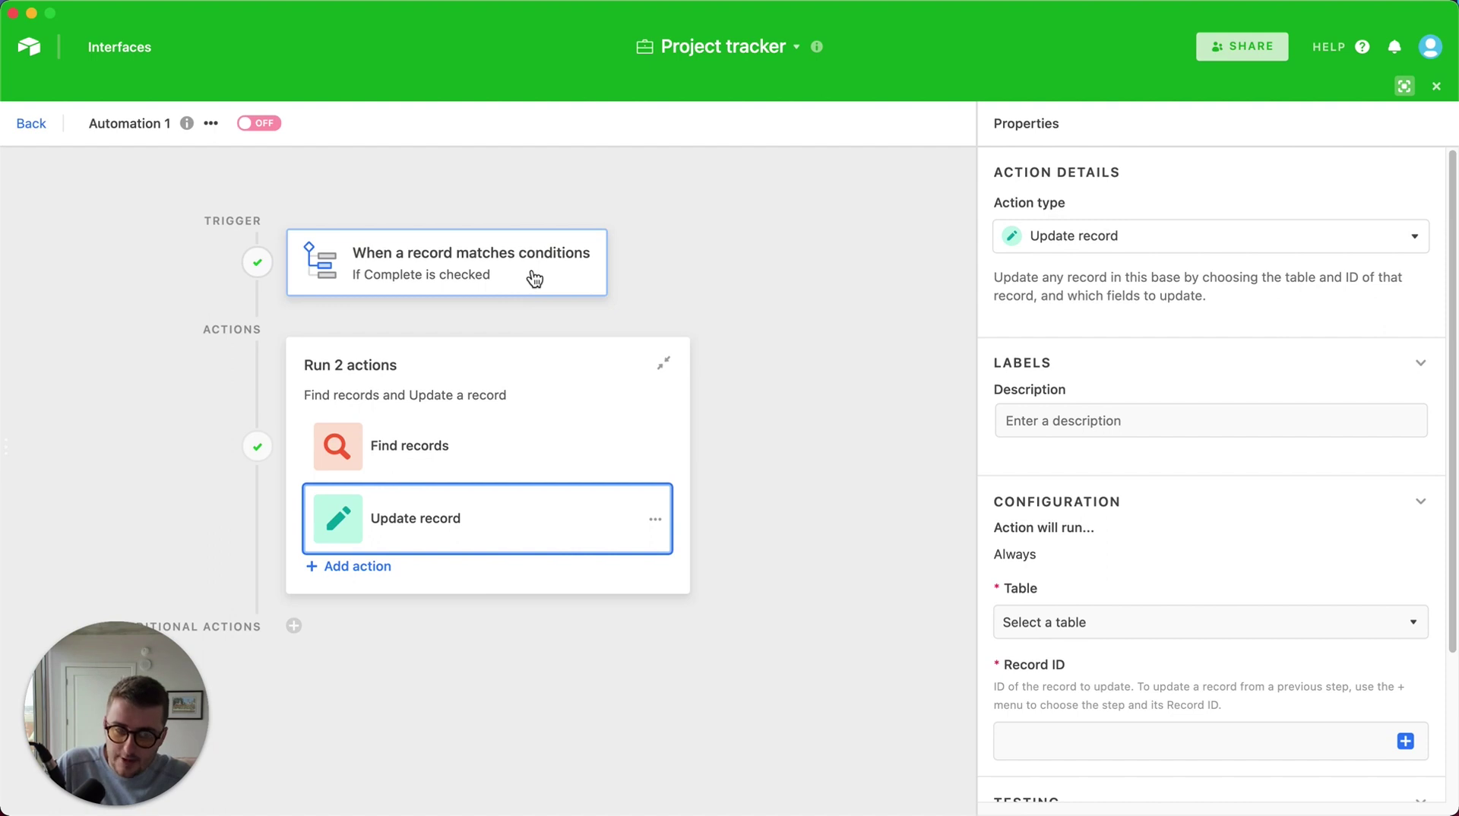
scroll(1274, 582, down, 1)
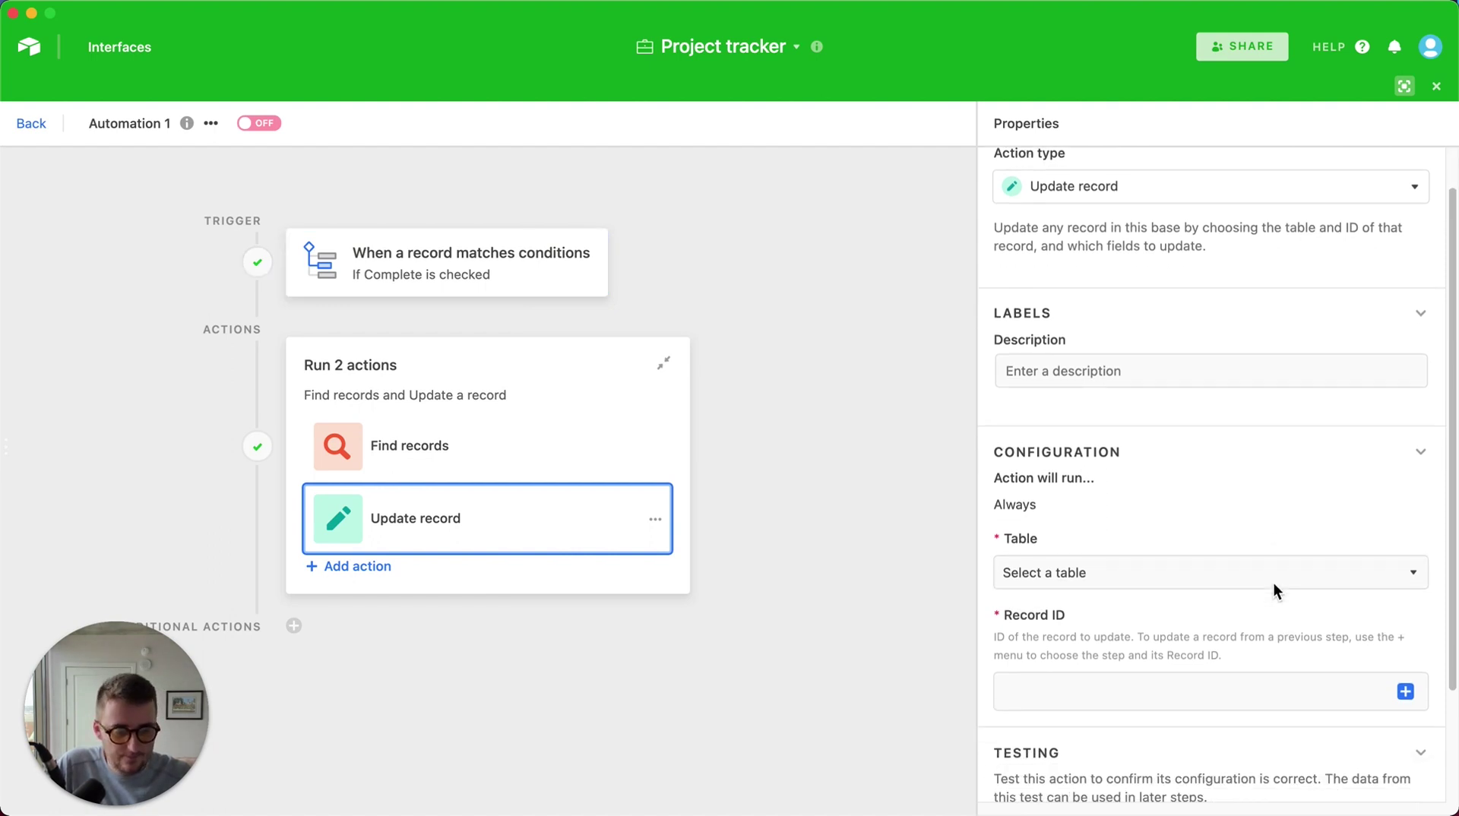
click(1048, 576)
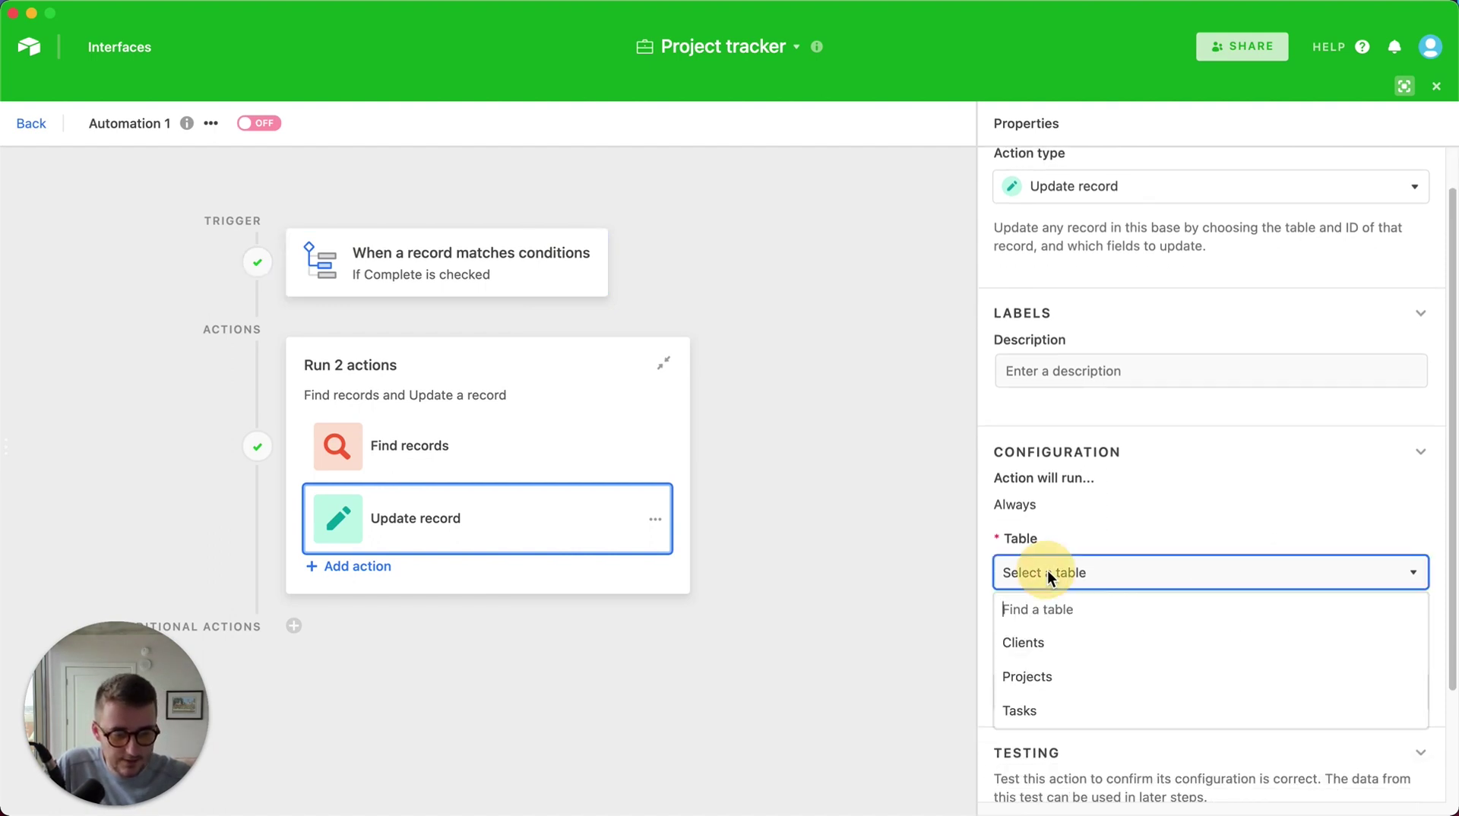
click(1057, 679)
click(1406, 693)
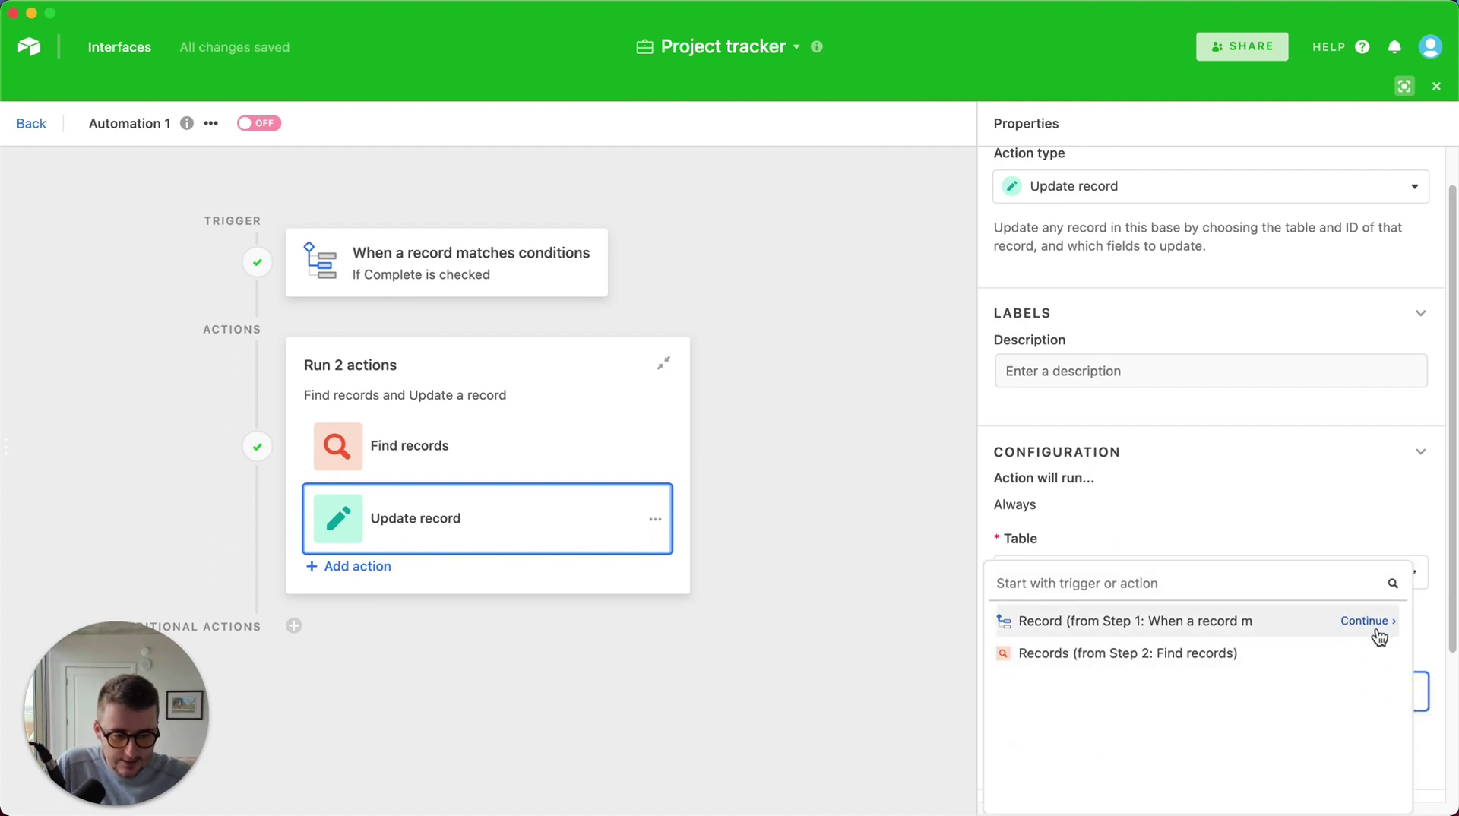
click(1250, 506)
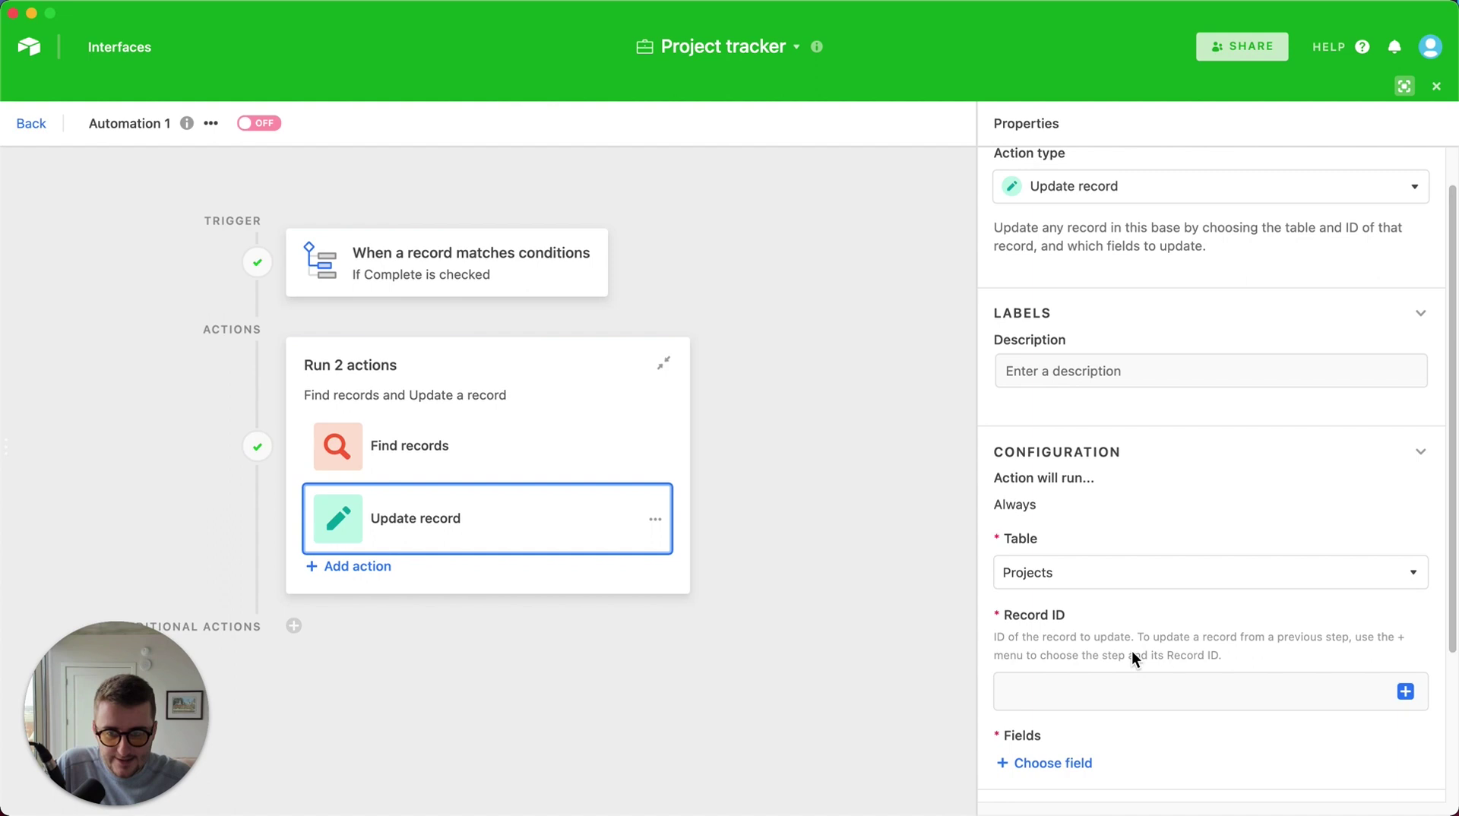
- Set the Update record action's Record ID to the Airtable record ID of the trigger record from Step 1
click(1406, 693)
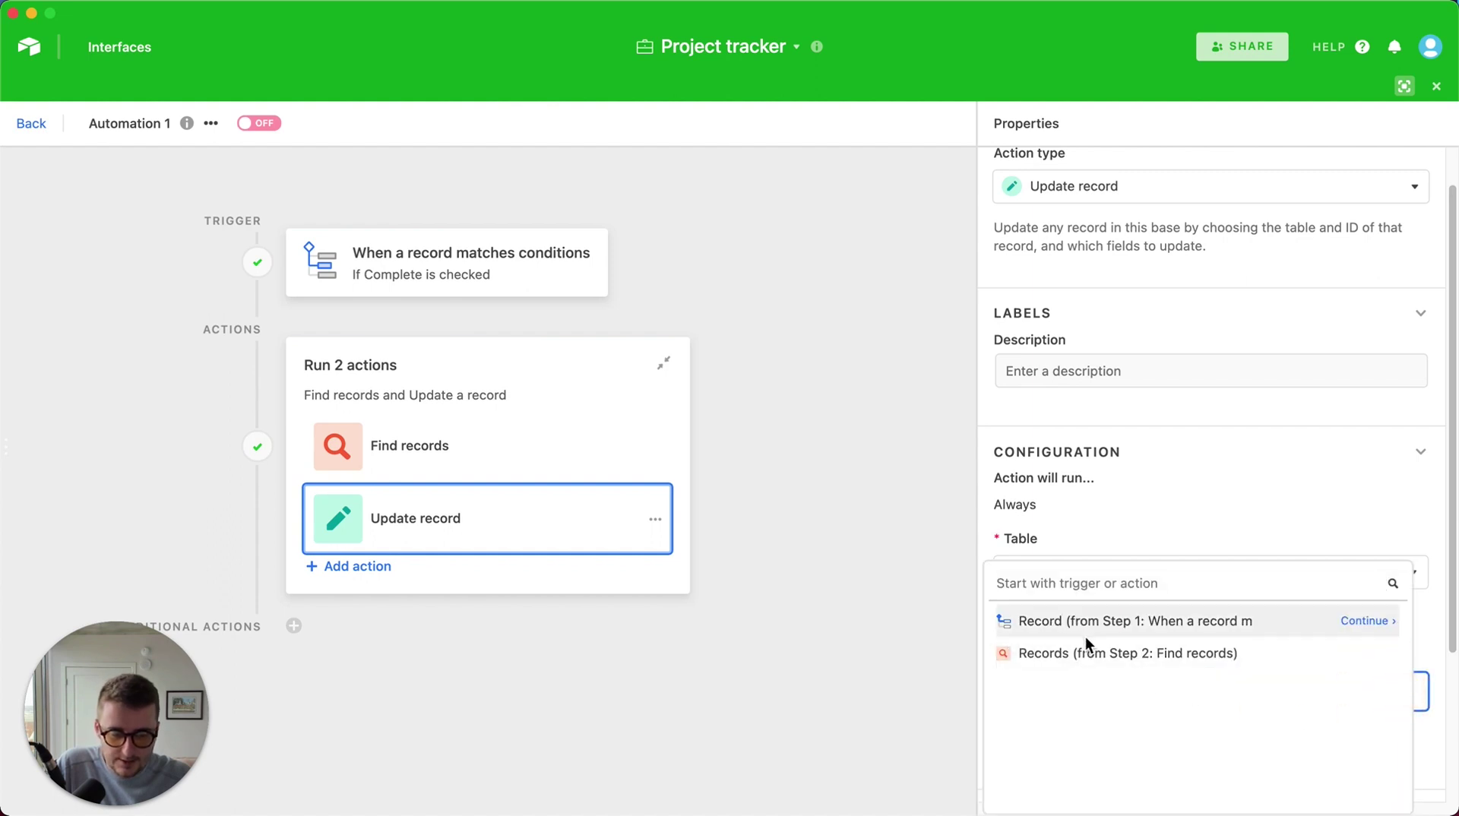
click(1362, 625)
click(1293, 666)
scroll(1270, 560, down, 4)
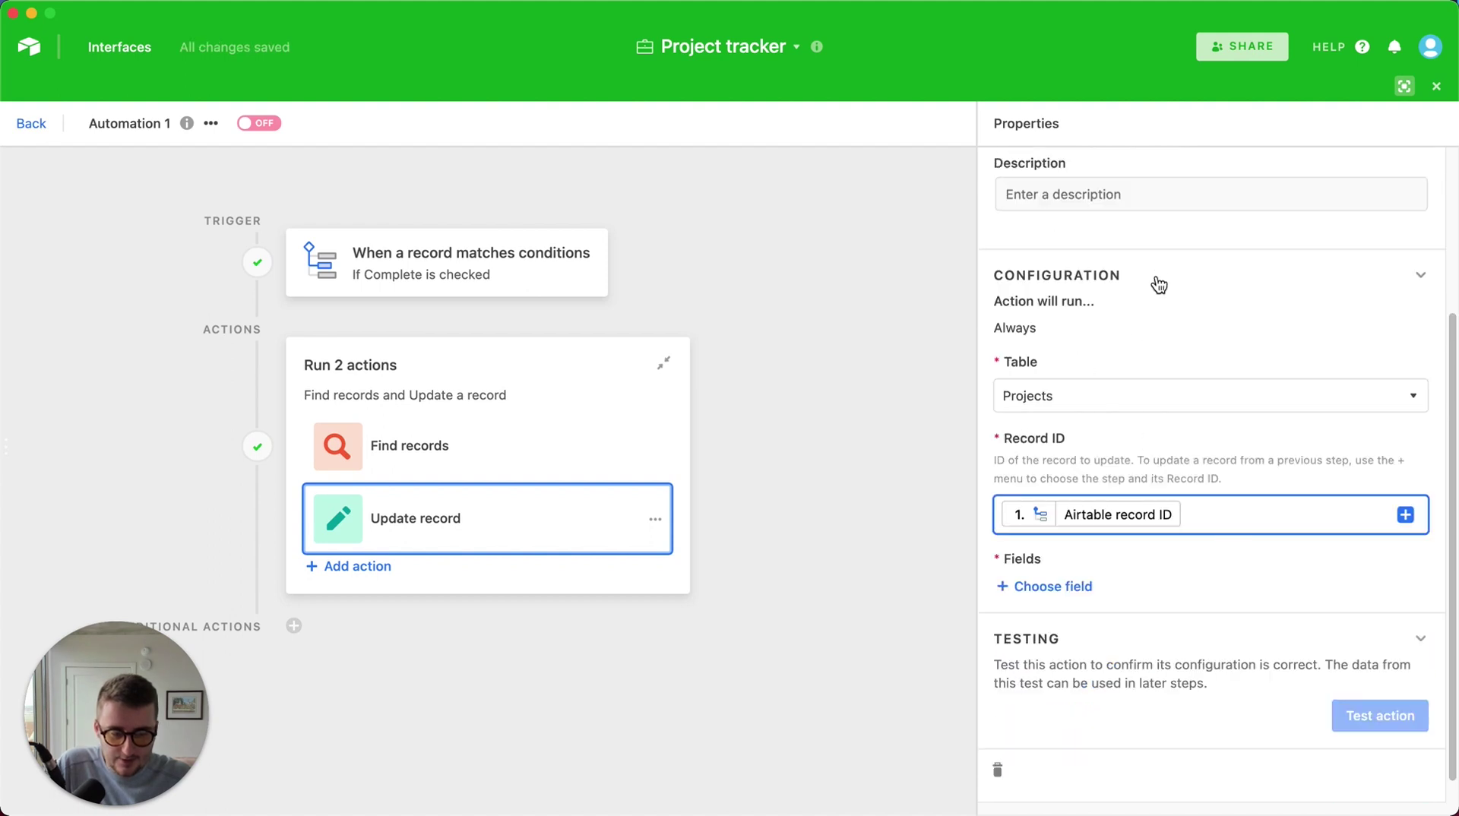
scroll(1156, 276, up, 3)
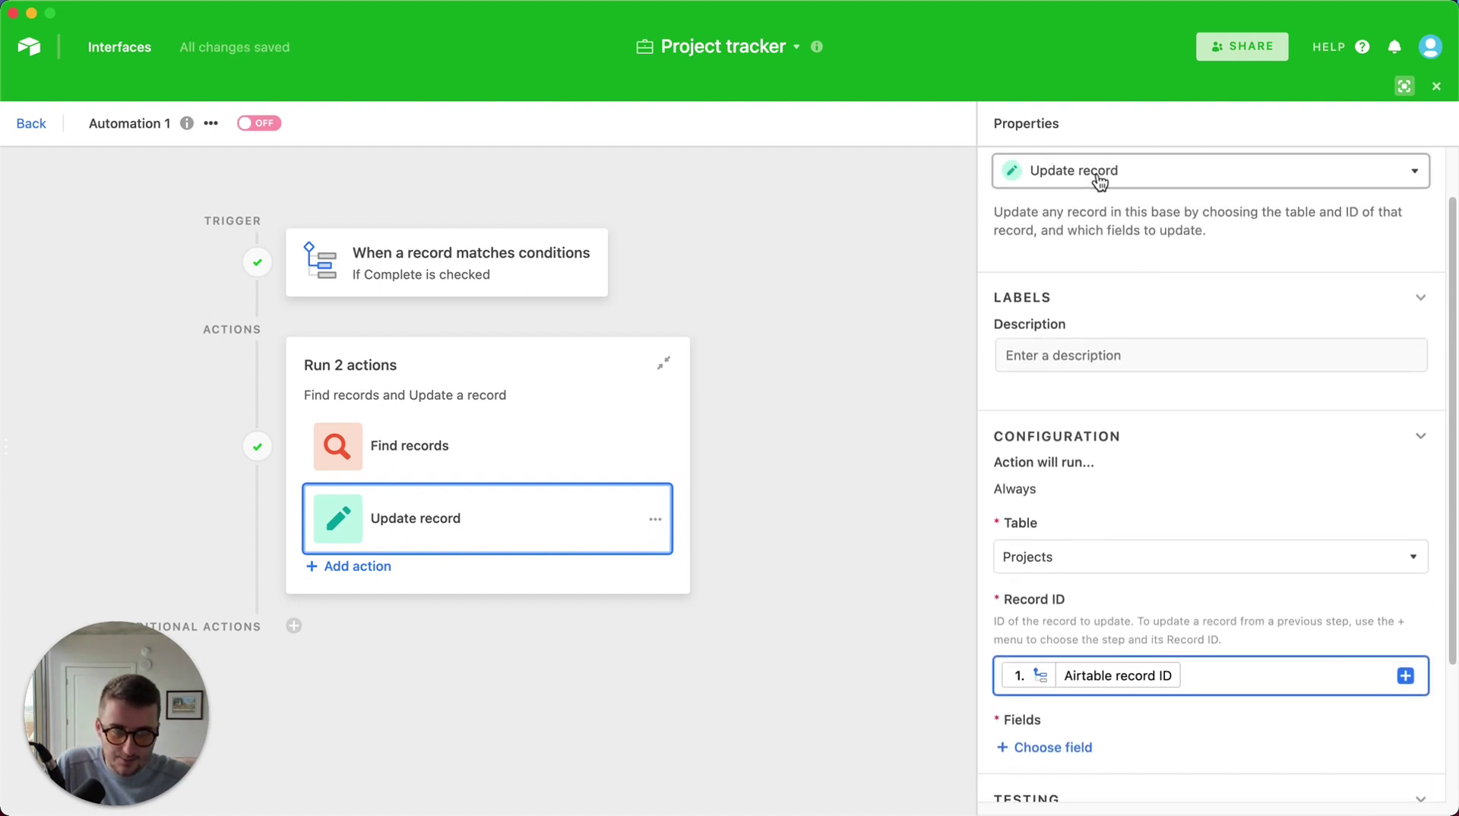
scroll(1197, 385, down, 2)
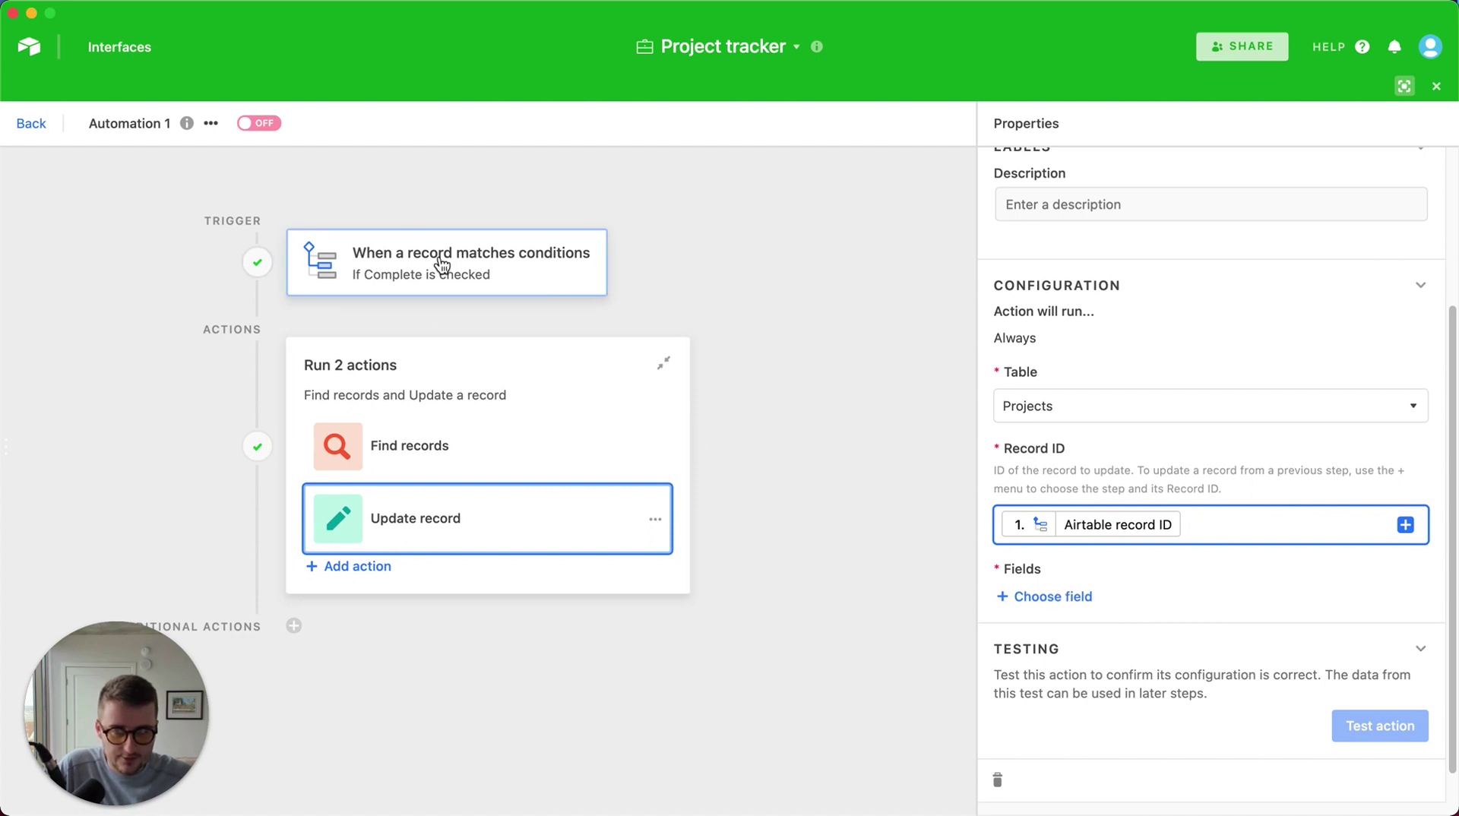
- Add the Clients field to the fields changed by the Update record action
click(1056, 598)
scroll(1133, 491, down, 1)
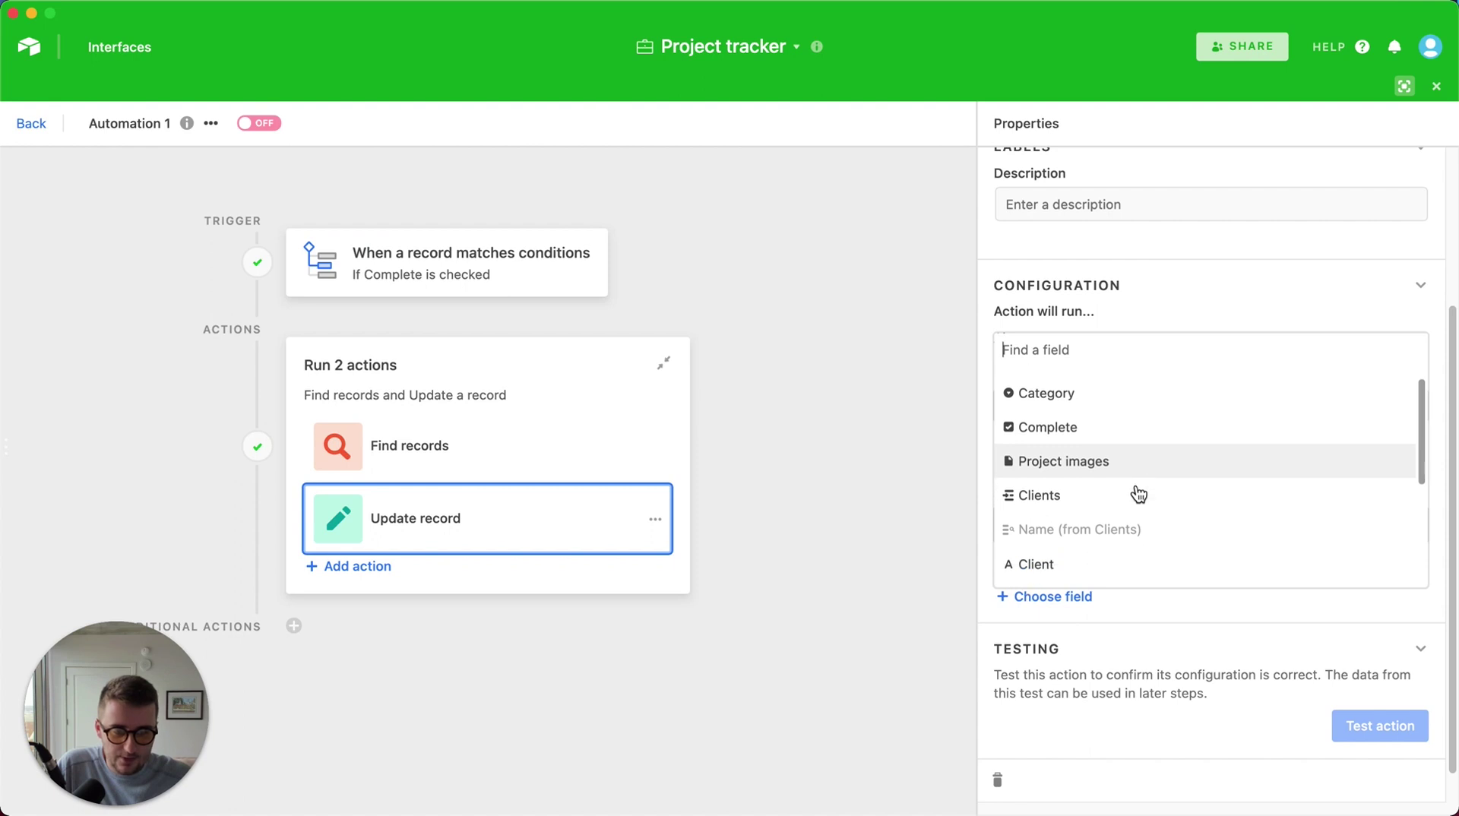
click(1083, 486)
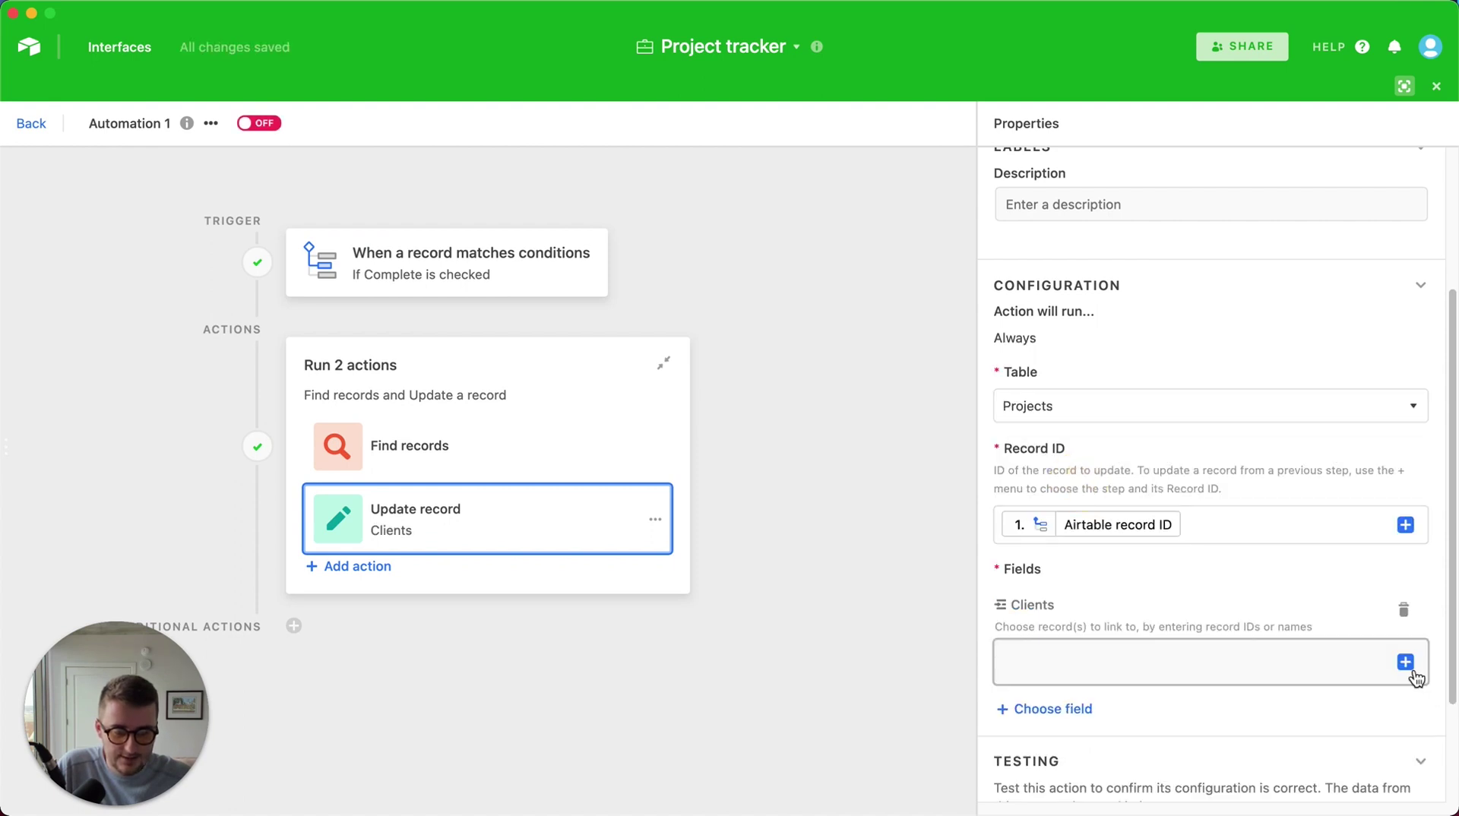
click(1410, 664)
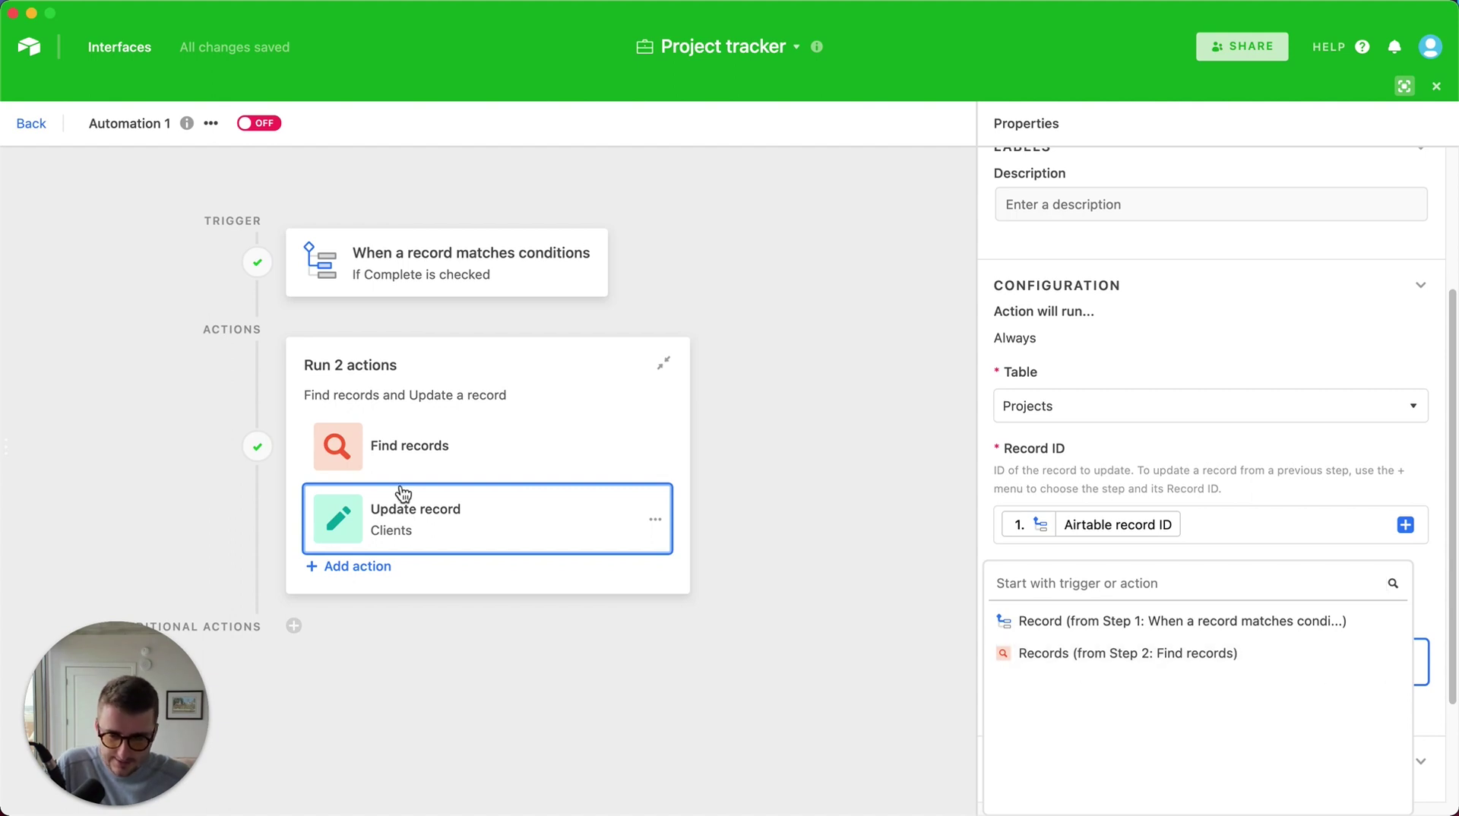
- Examine the Find records test results, expanding the found record down to its Airtable record ID
click(468, 452)
scroll(1183, 544, down, 1)
scroll(1183, 544, down, 5)
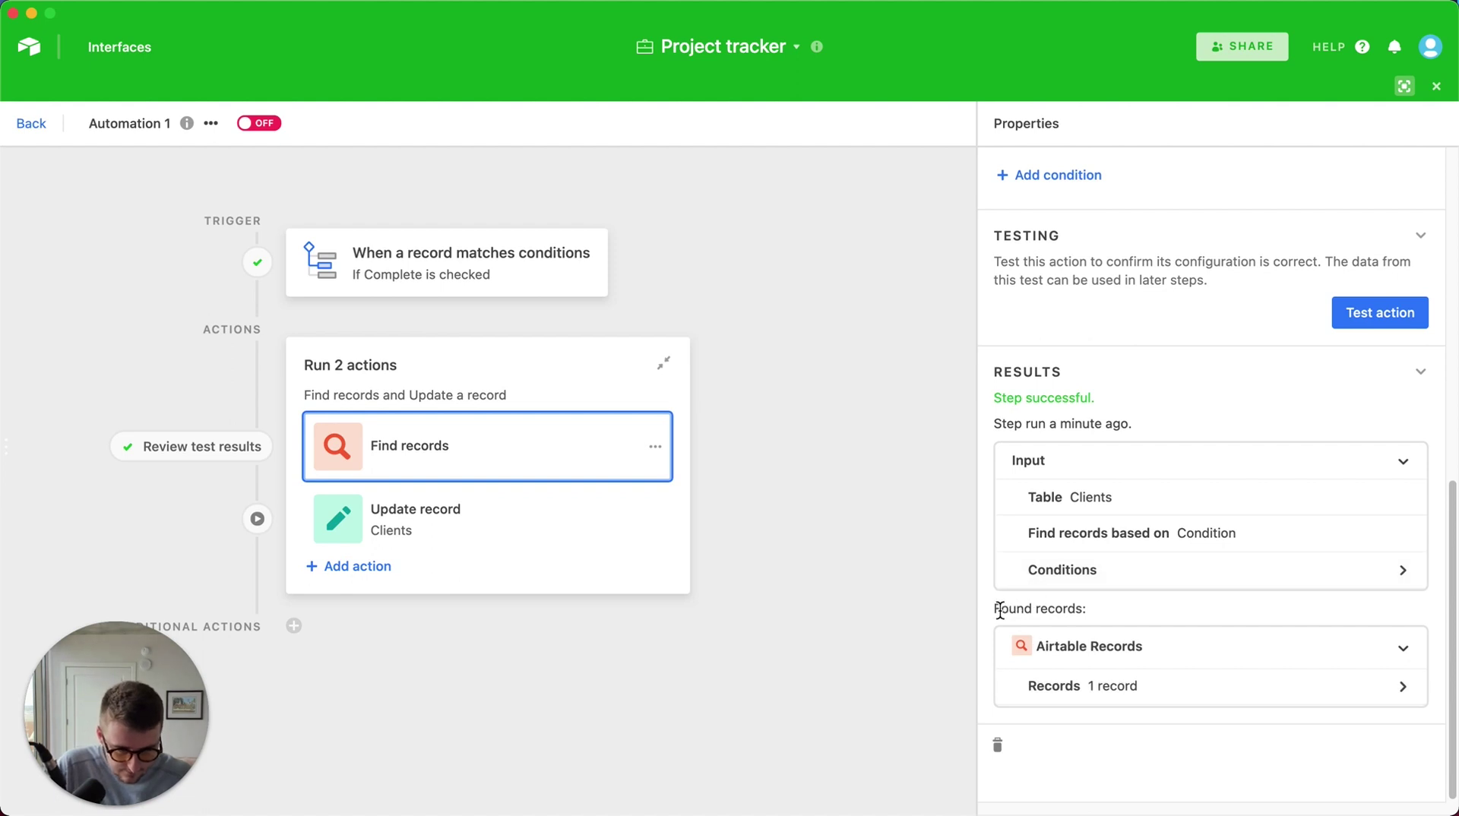
drag(994, 609, 1091, 603)
click(1110, 686)
scroll(1149, 665, down, 1)
click(1143, 696)
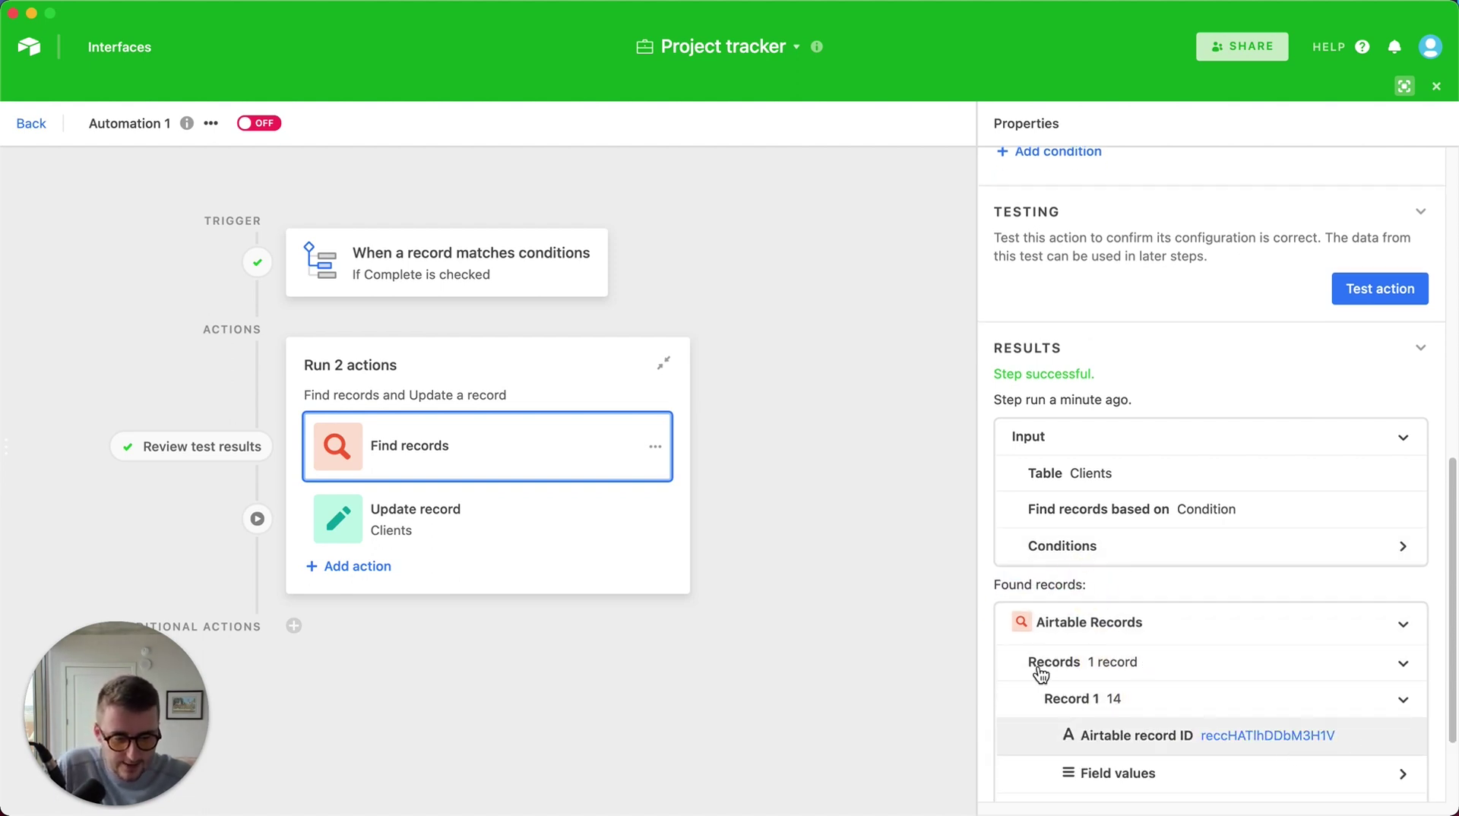
- Fill the Update record action's Clients field with a list of Airtable record IDs from the Step 2 records
click(521, 532)
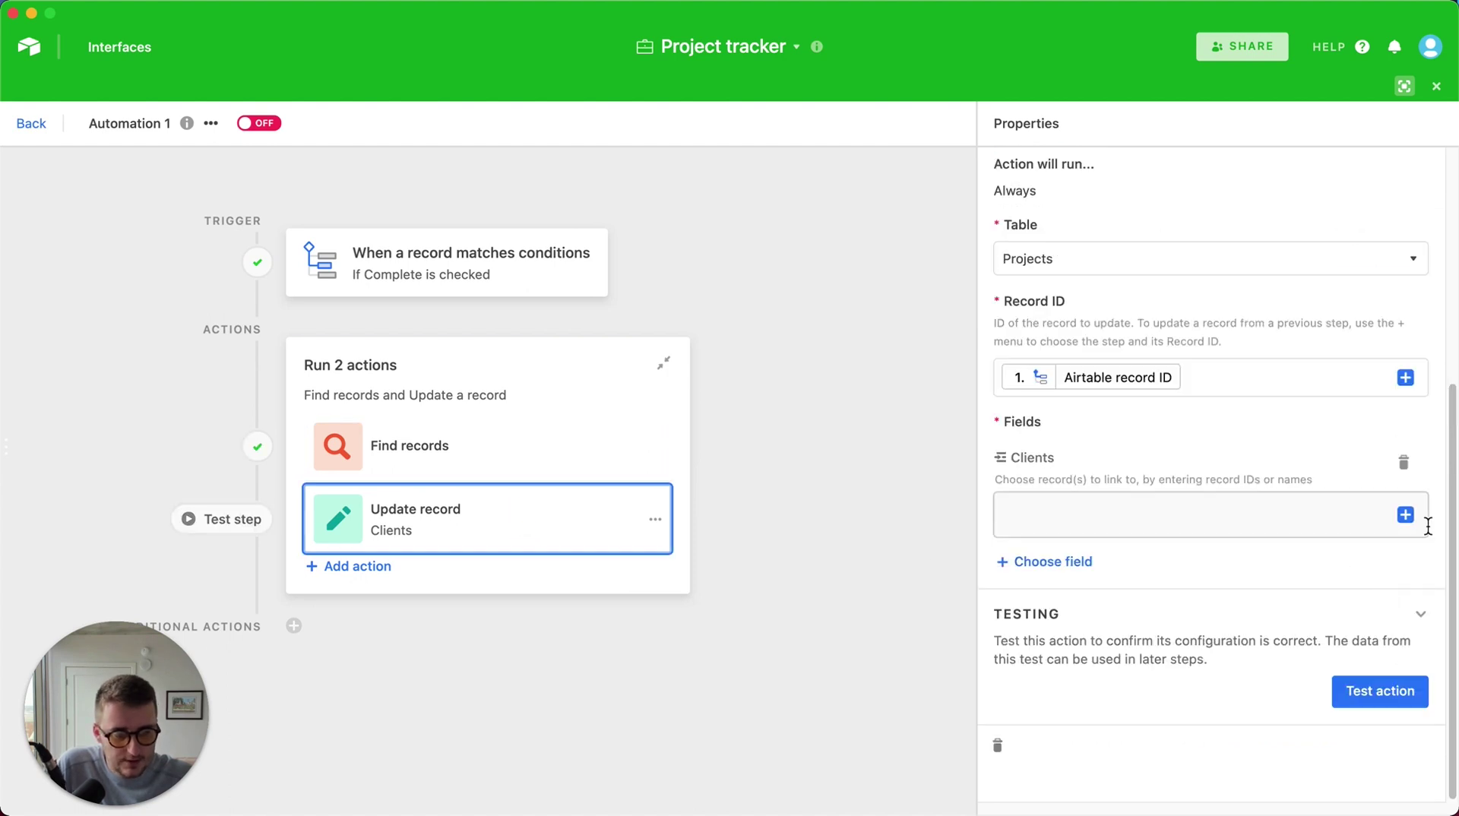
click(1405, 514)
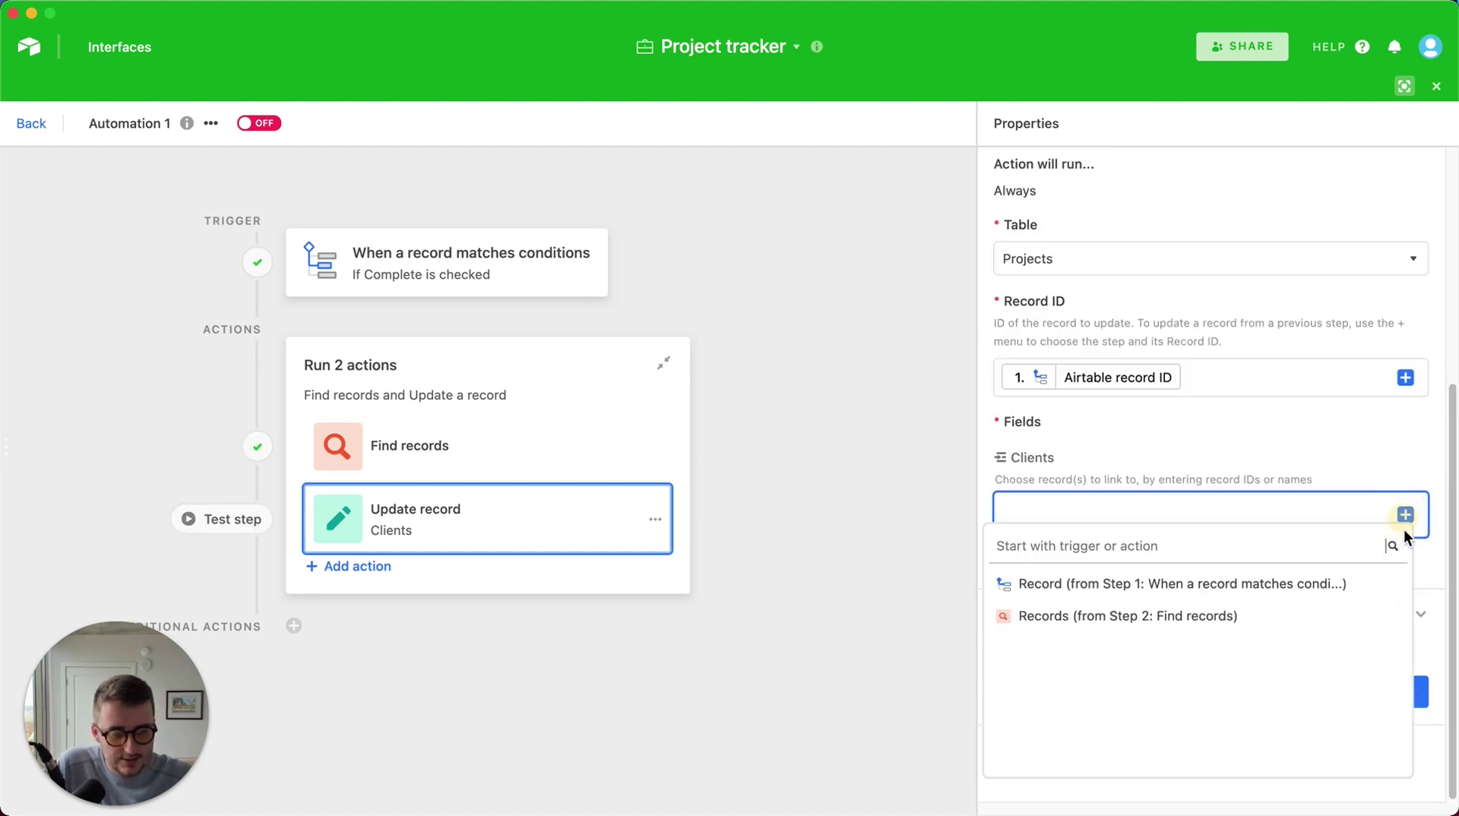
click(1376, 616)
click(1266, 609)
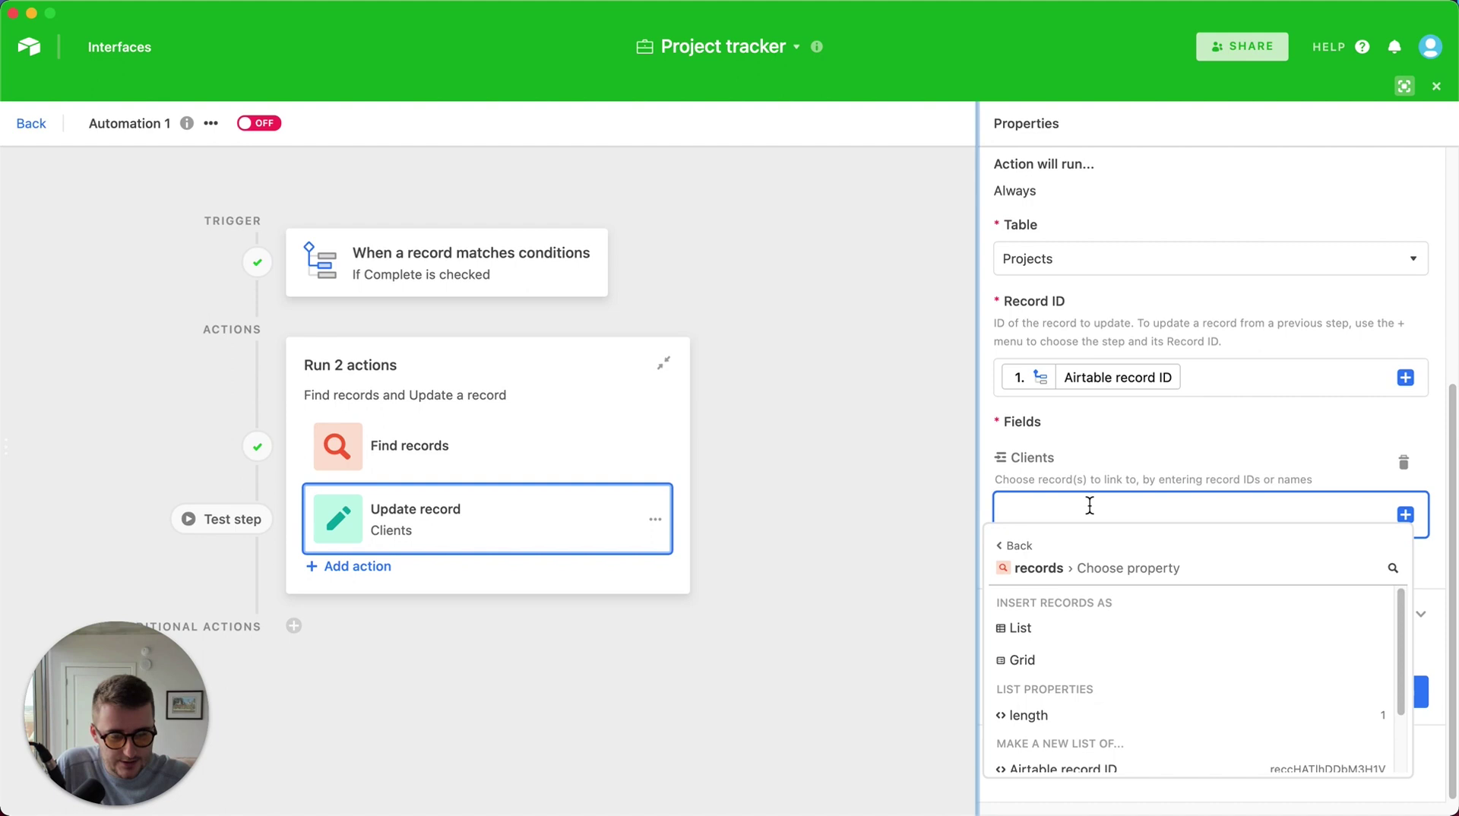
click(1144, 460)
click(1405, 514)
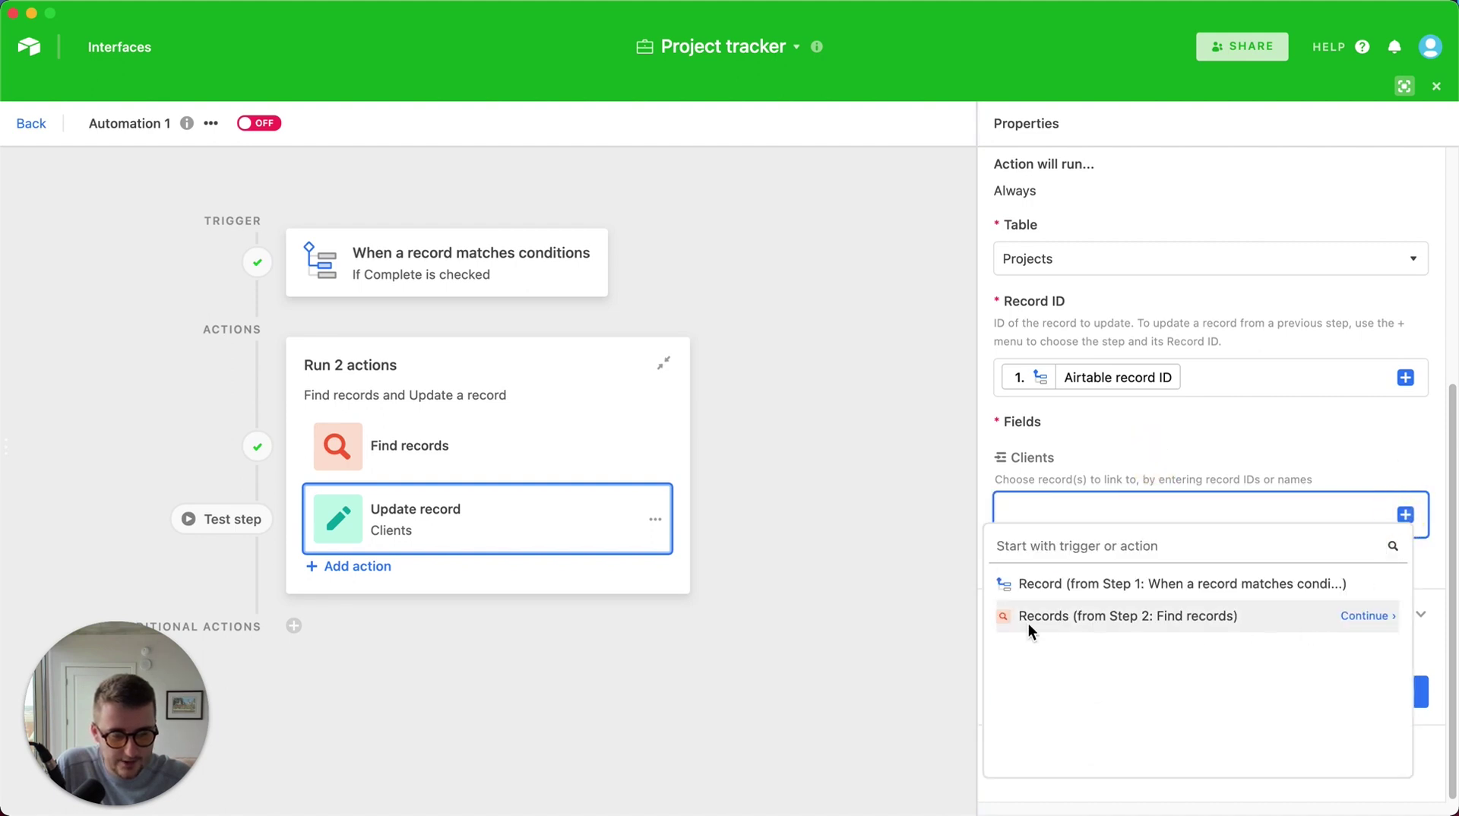
click(1361, 615)
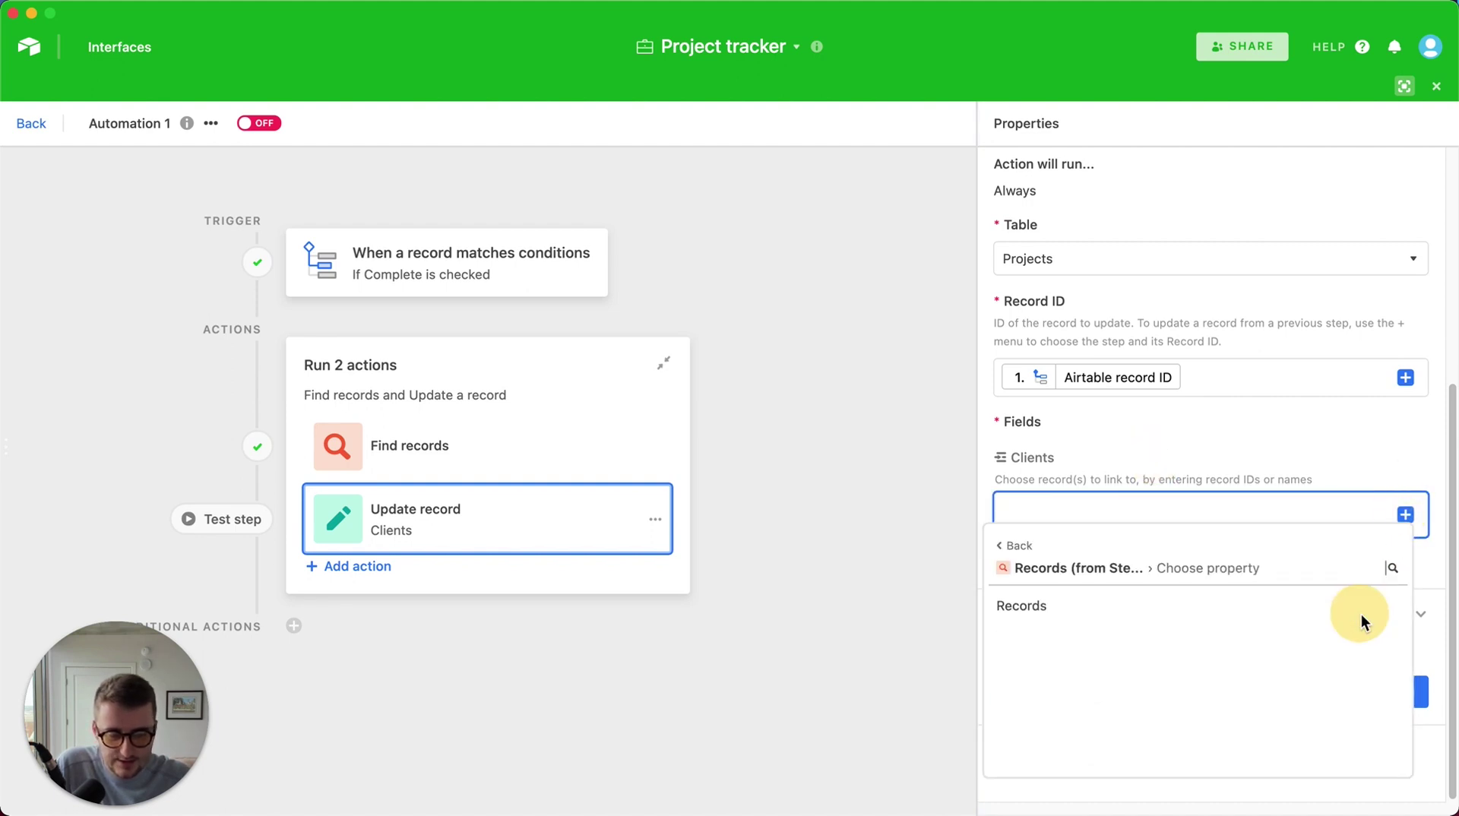
click(1366, 606)
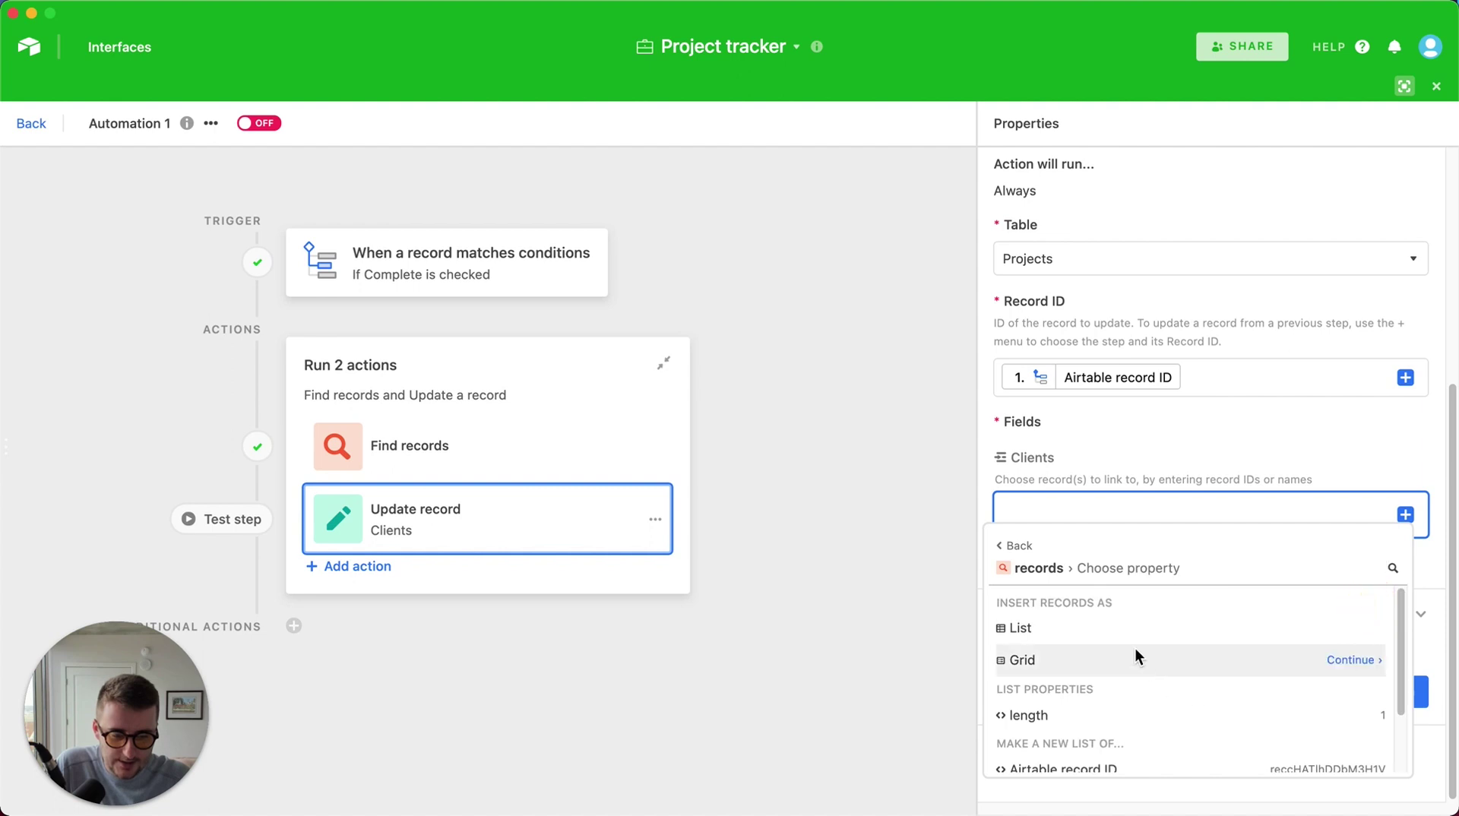
scroll(1135, 649, down, 1)
scroll(1134, 655, down, 1)
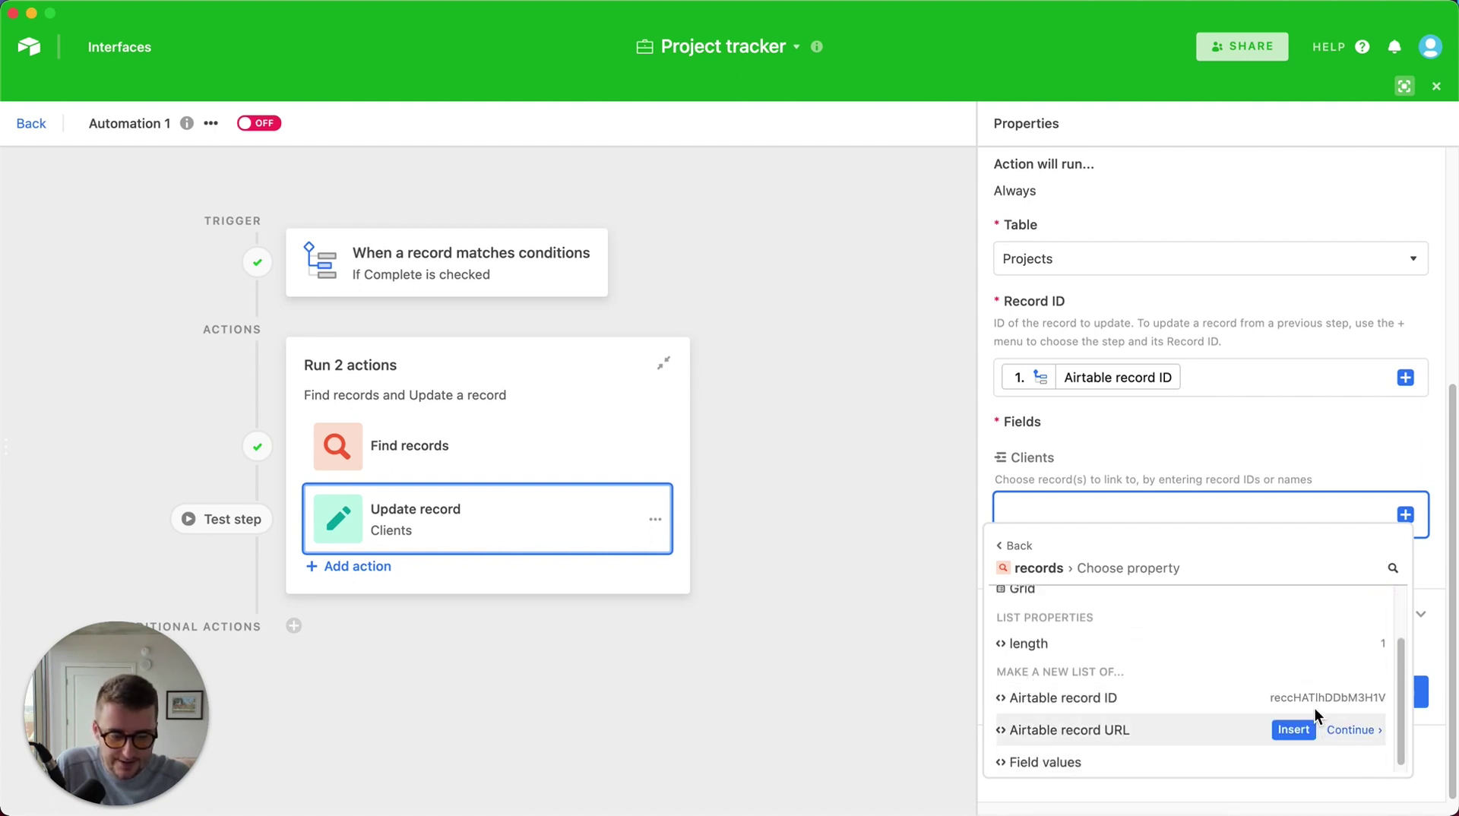
click(1293, 697)
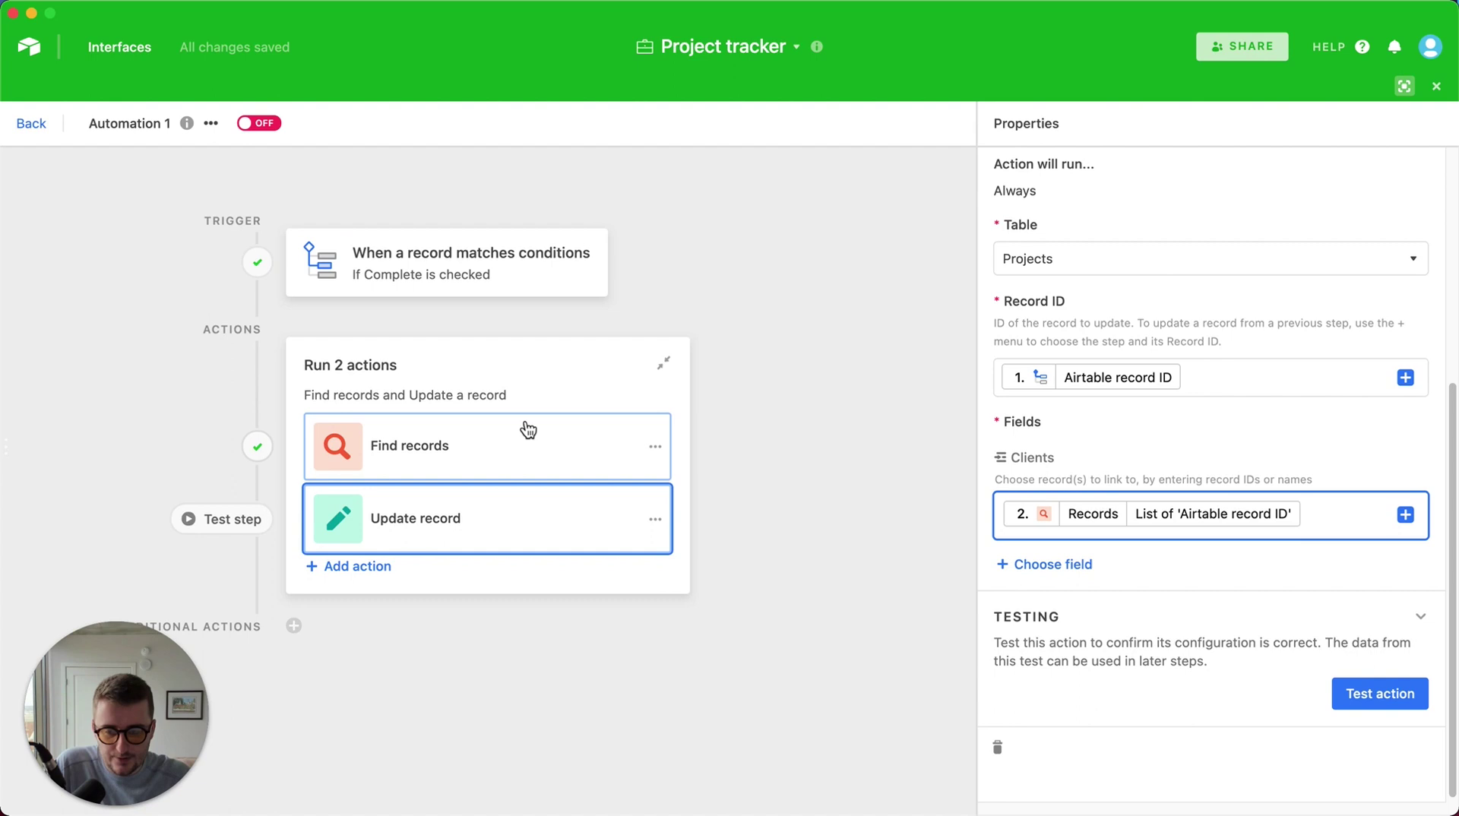
- Review the Find records action's configuration and its description of how many records it can find
click(515, 444)
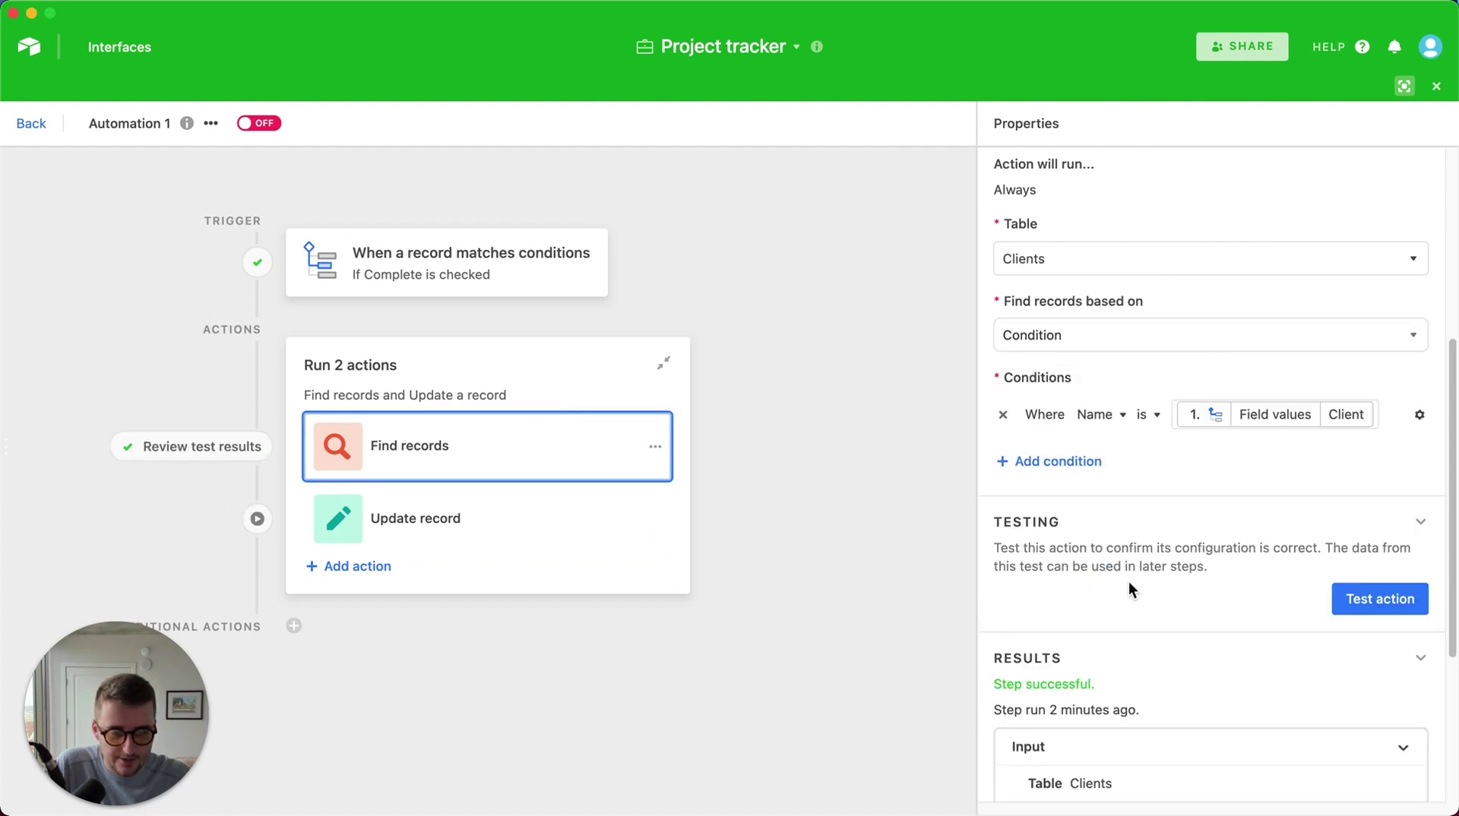
scroll(1129, 581, up, 5)
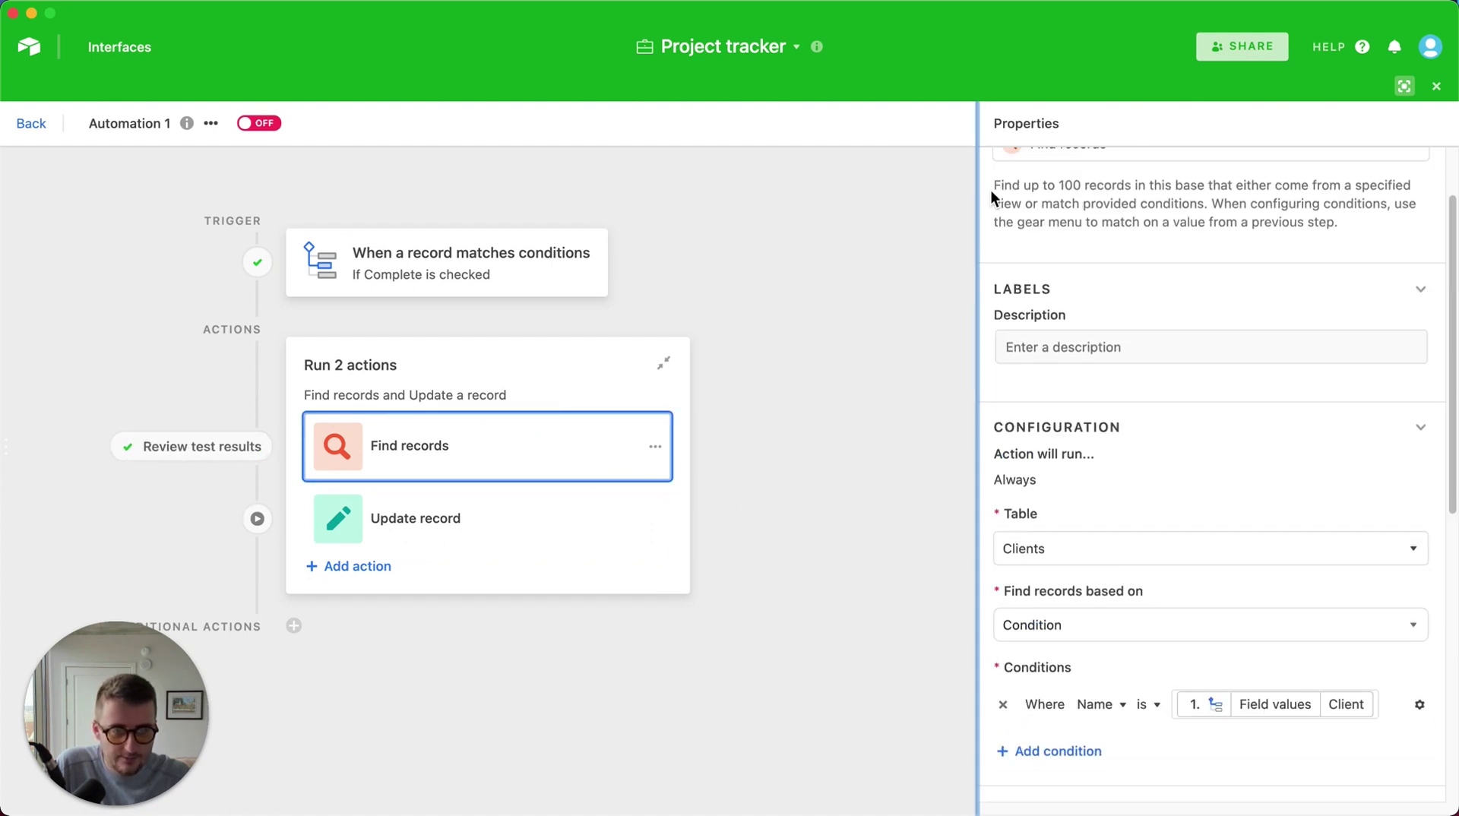
drag(991, 190, 1338, 222)
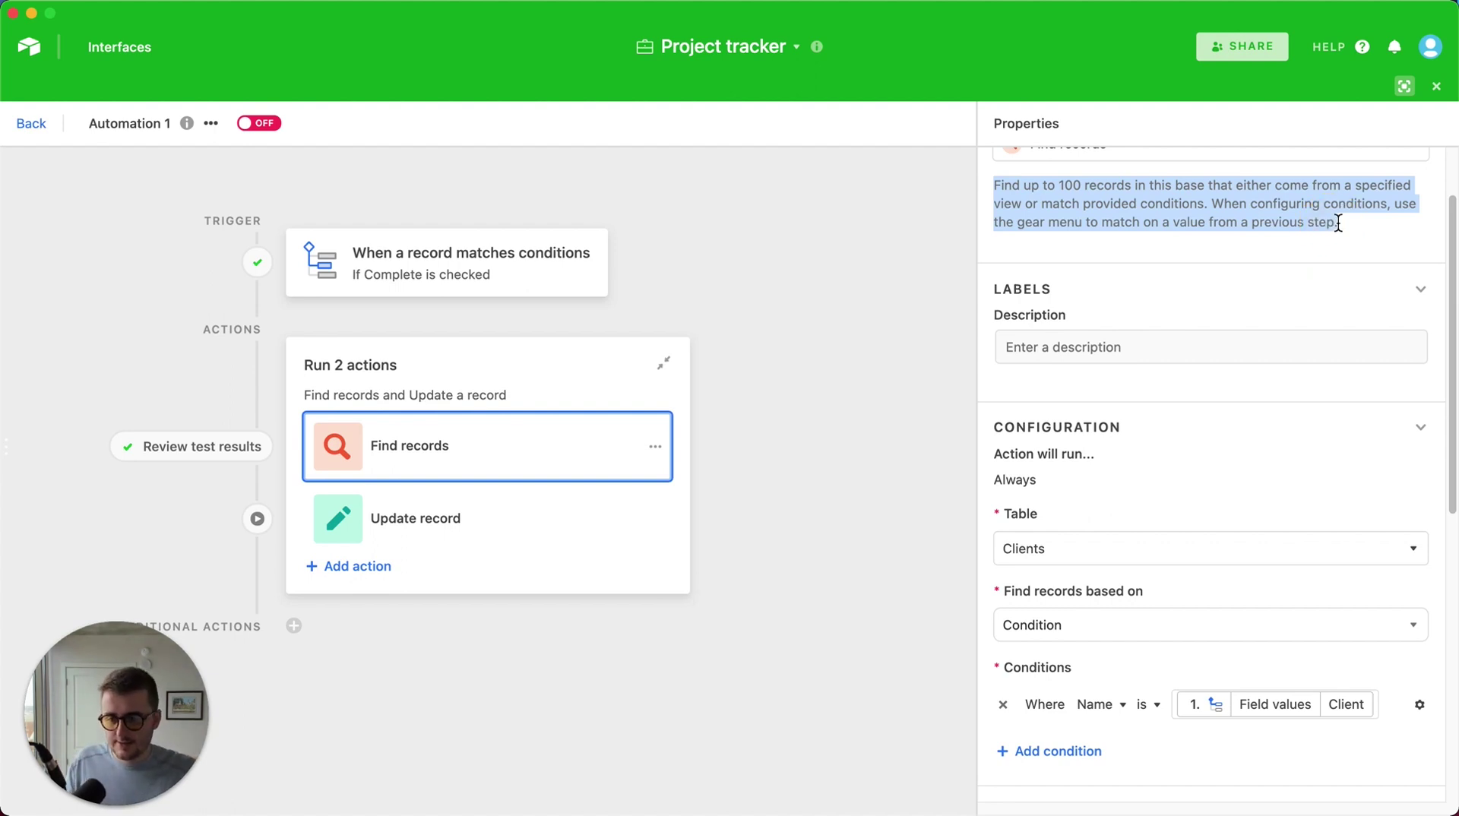
- Test the Update record action
click(482, 518)
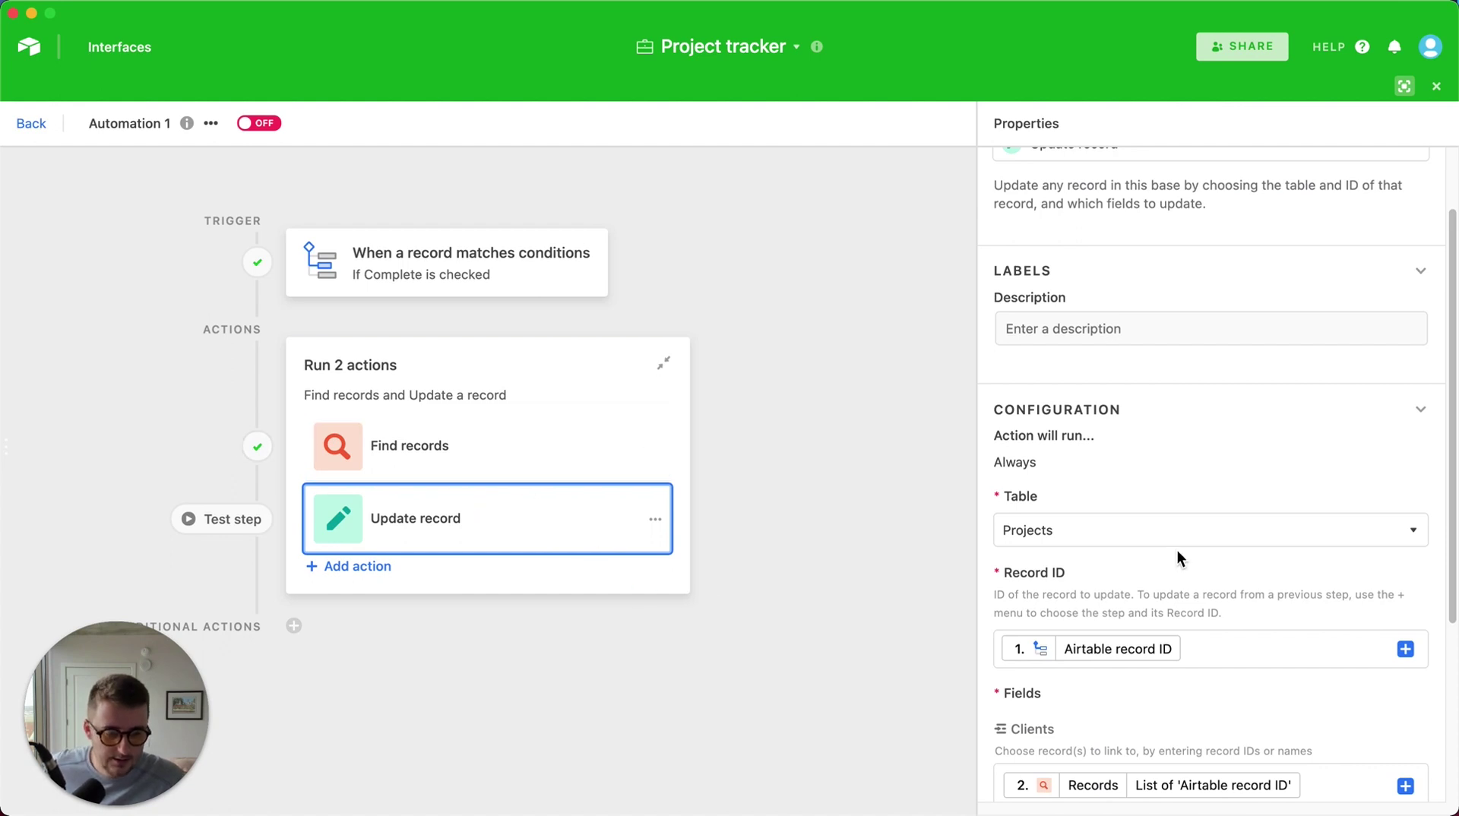
scroll(1178, 550, down, 4)
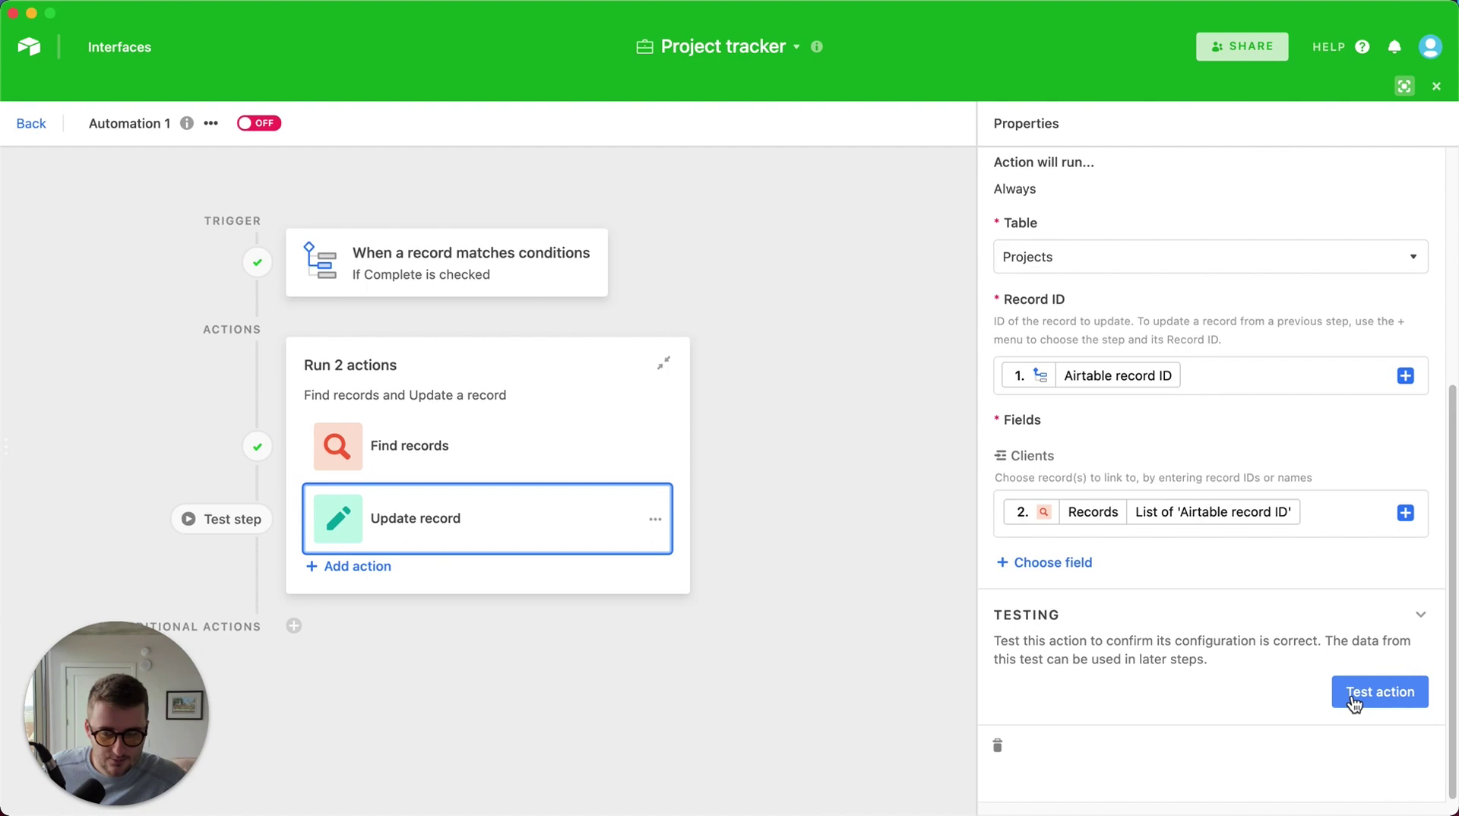
click(1353, 700)
- Turn on Automation 1 and close the automations view to return to the full base tables
click(258, 123)
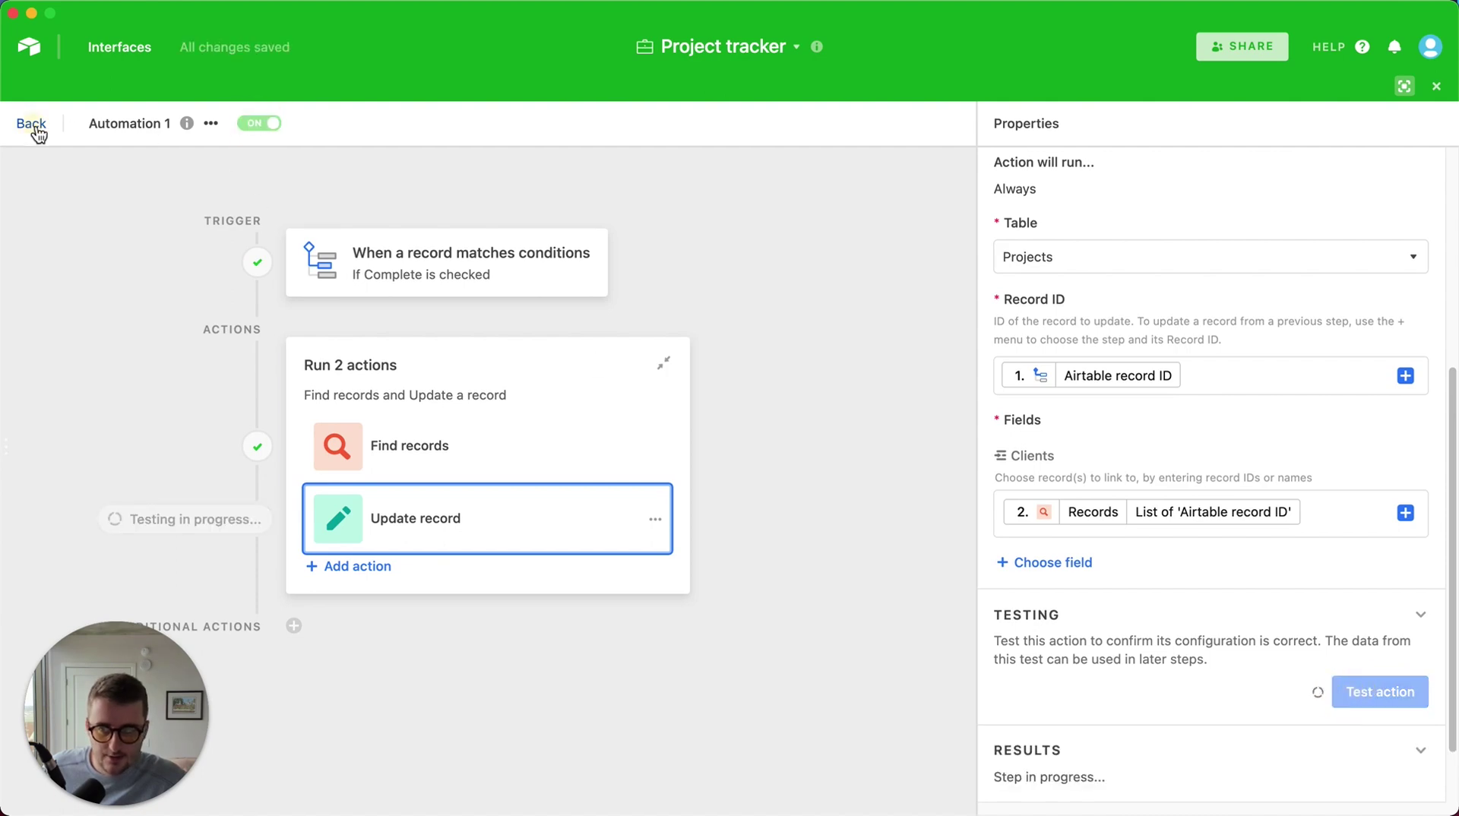
click(34, 128)
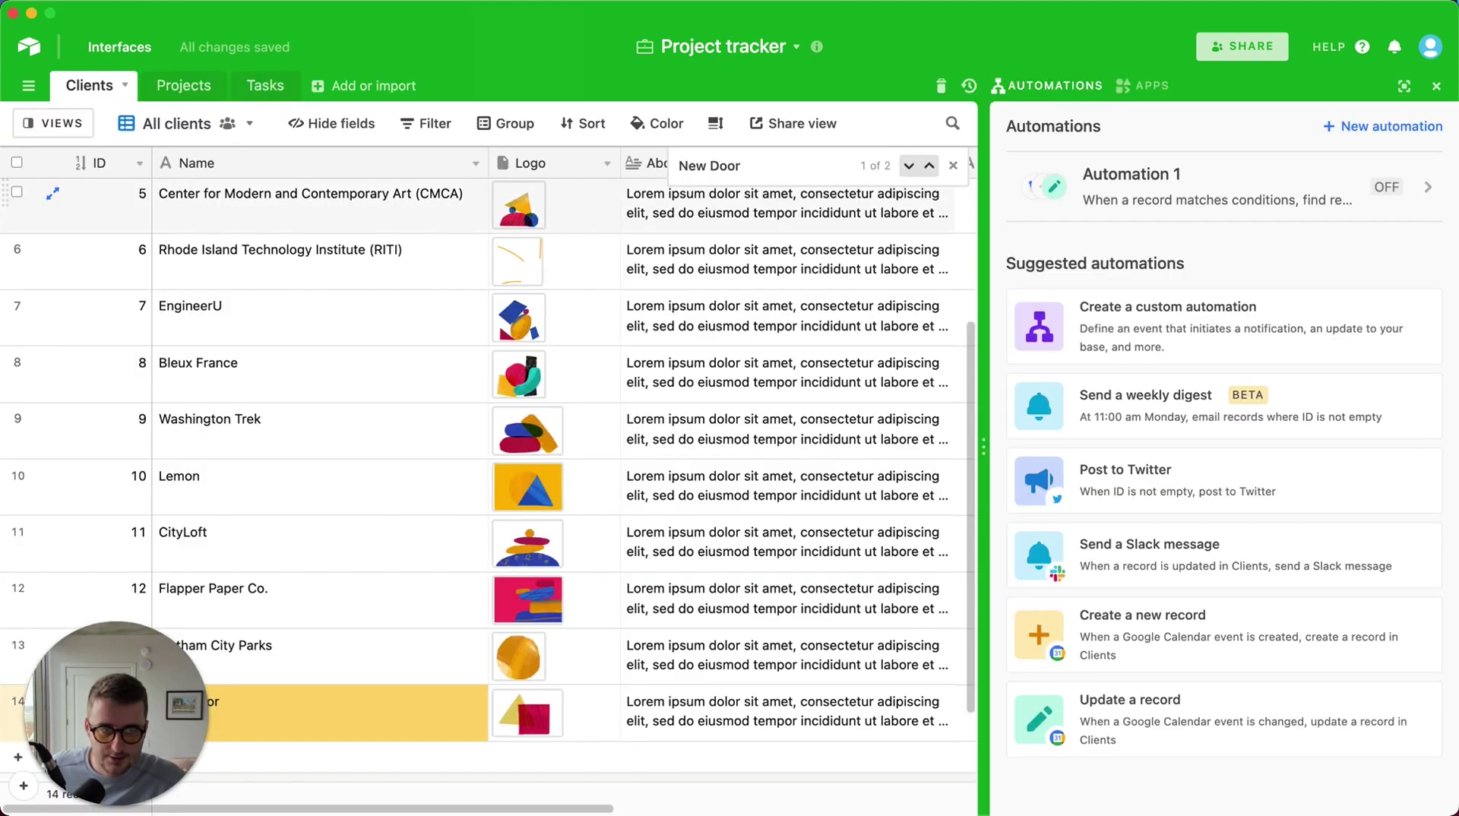
click(1436, 86)
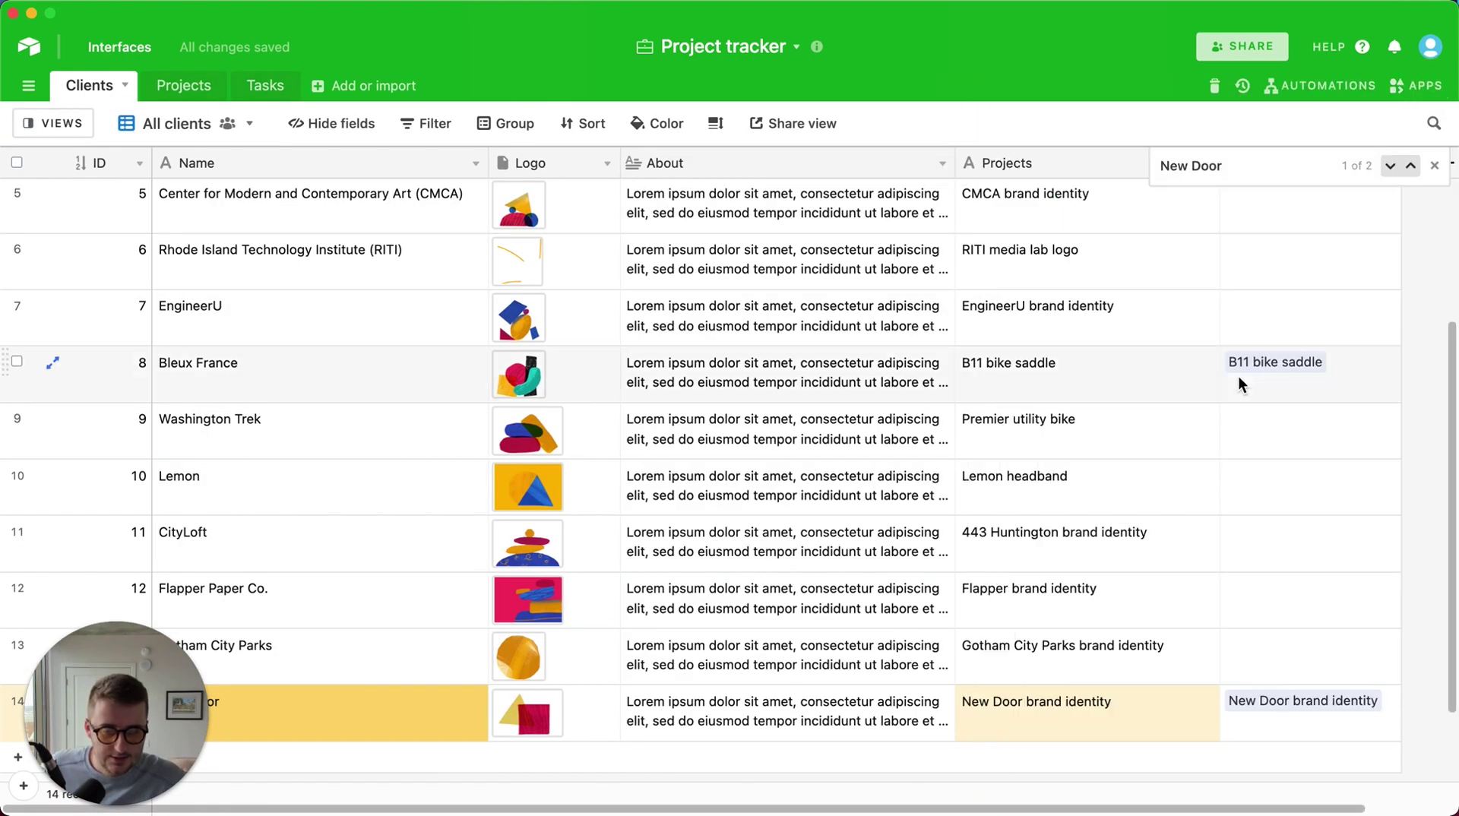
- Clear the linked record in the Clients field of the B11 bike saddle project in the Projects table
click(167, 89)
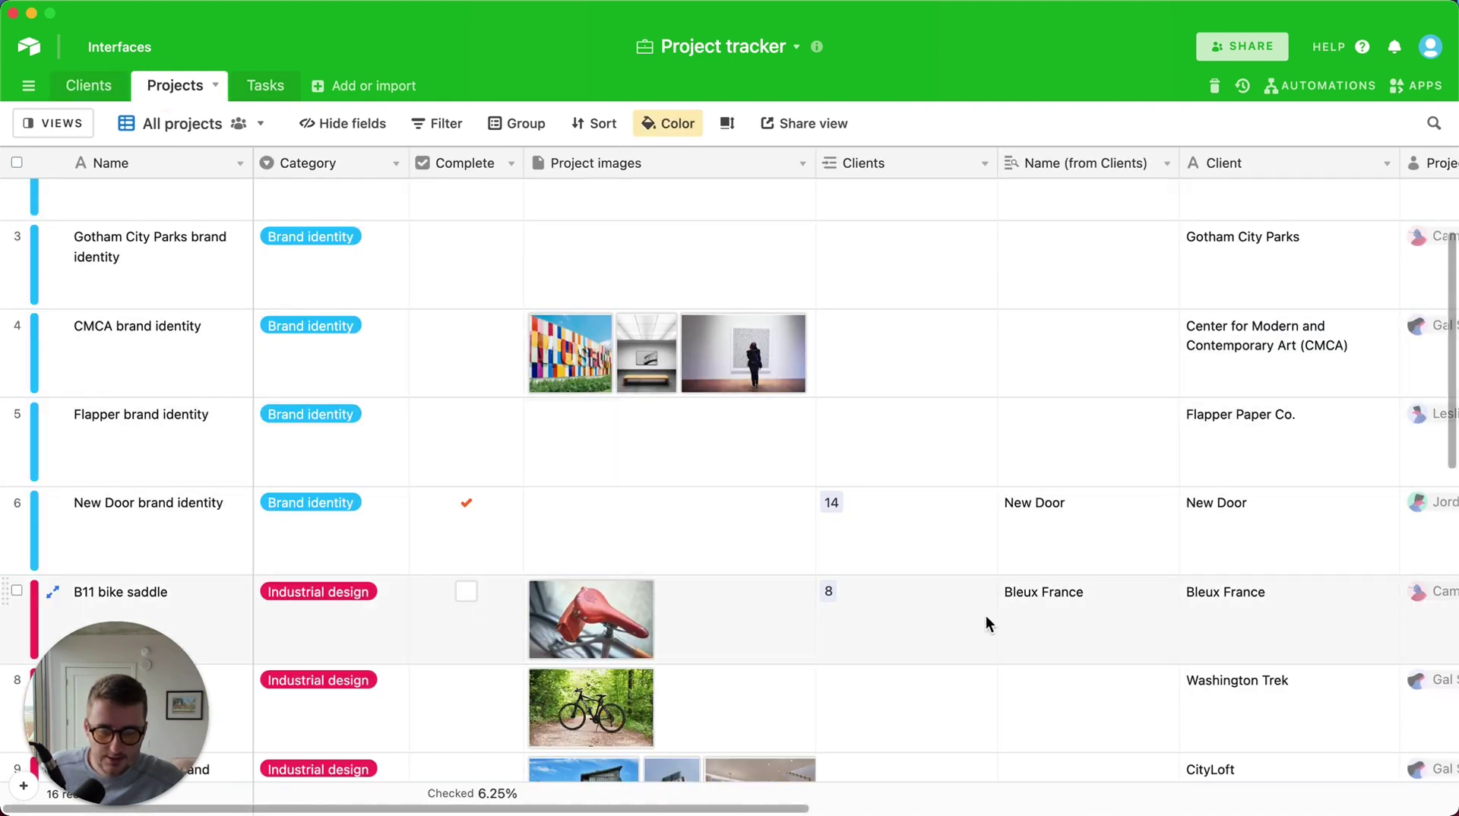
click(963, 608)
key(Delete)
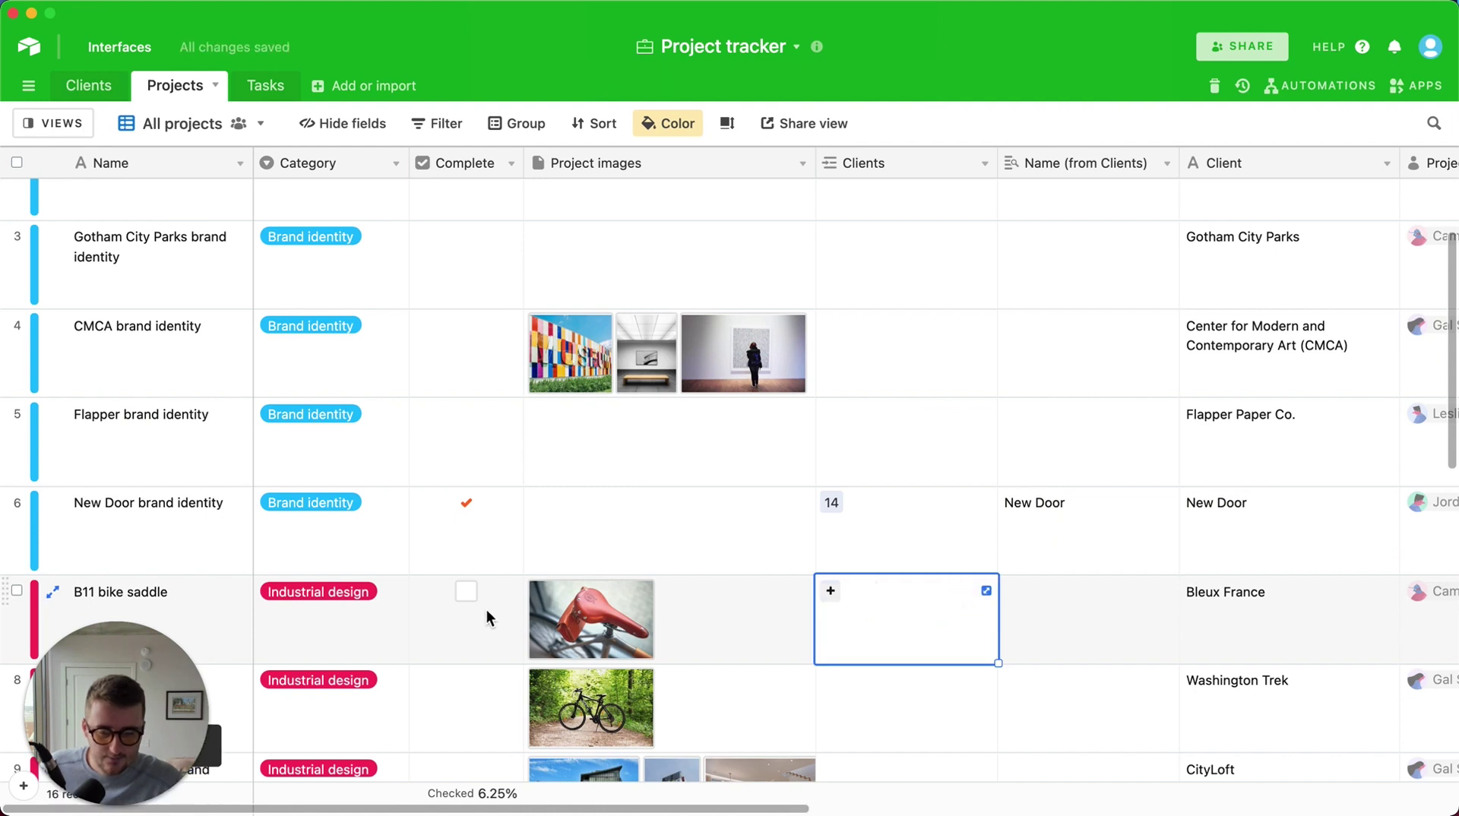
- Mark the B11 bike saddle, Flapper, CMCA and Gotham City Parks brand identity, and Premier utility bike projects as complete
click(472, 599)
click(466, 414)
click(466, 326)
click(466, 242)
click(466, 680)
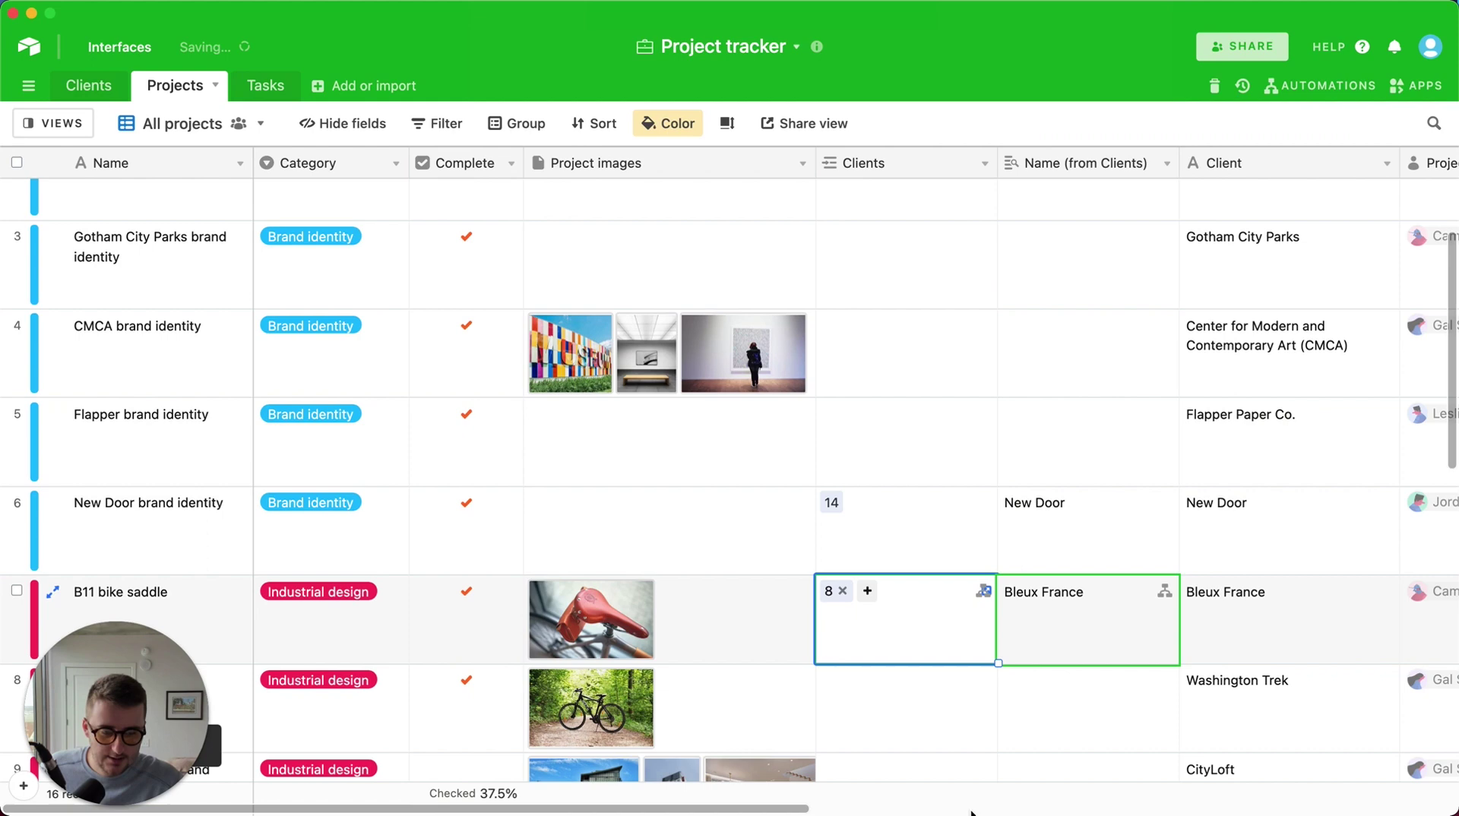
- Compare the Client and Name (from Clients) values of the completed projects
click(1251, 429)
click(1287, 269)
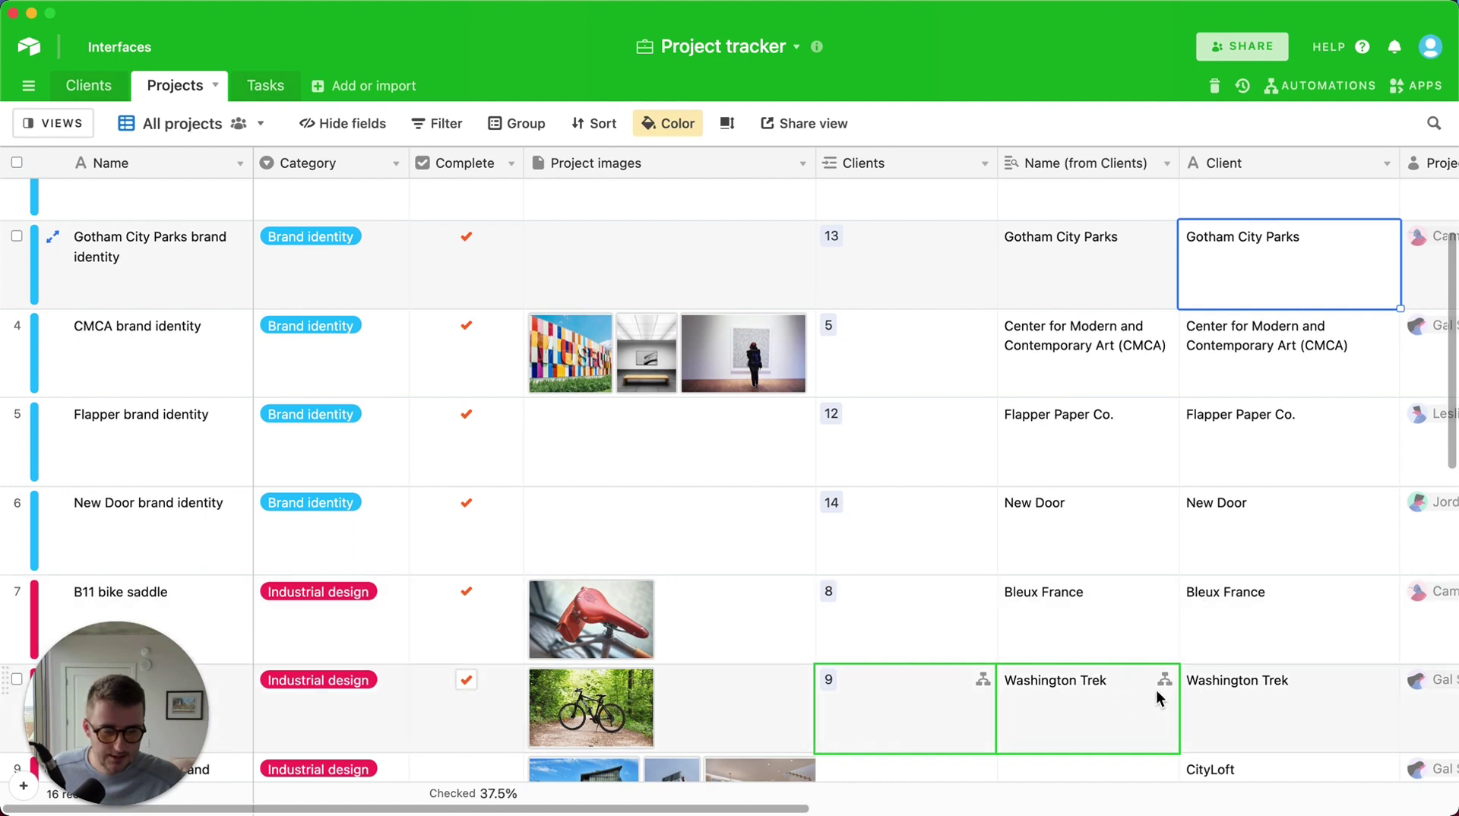
click(1162, 685)
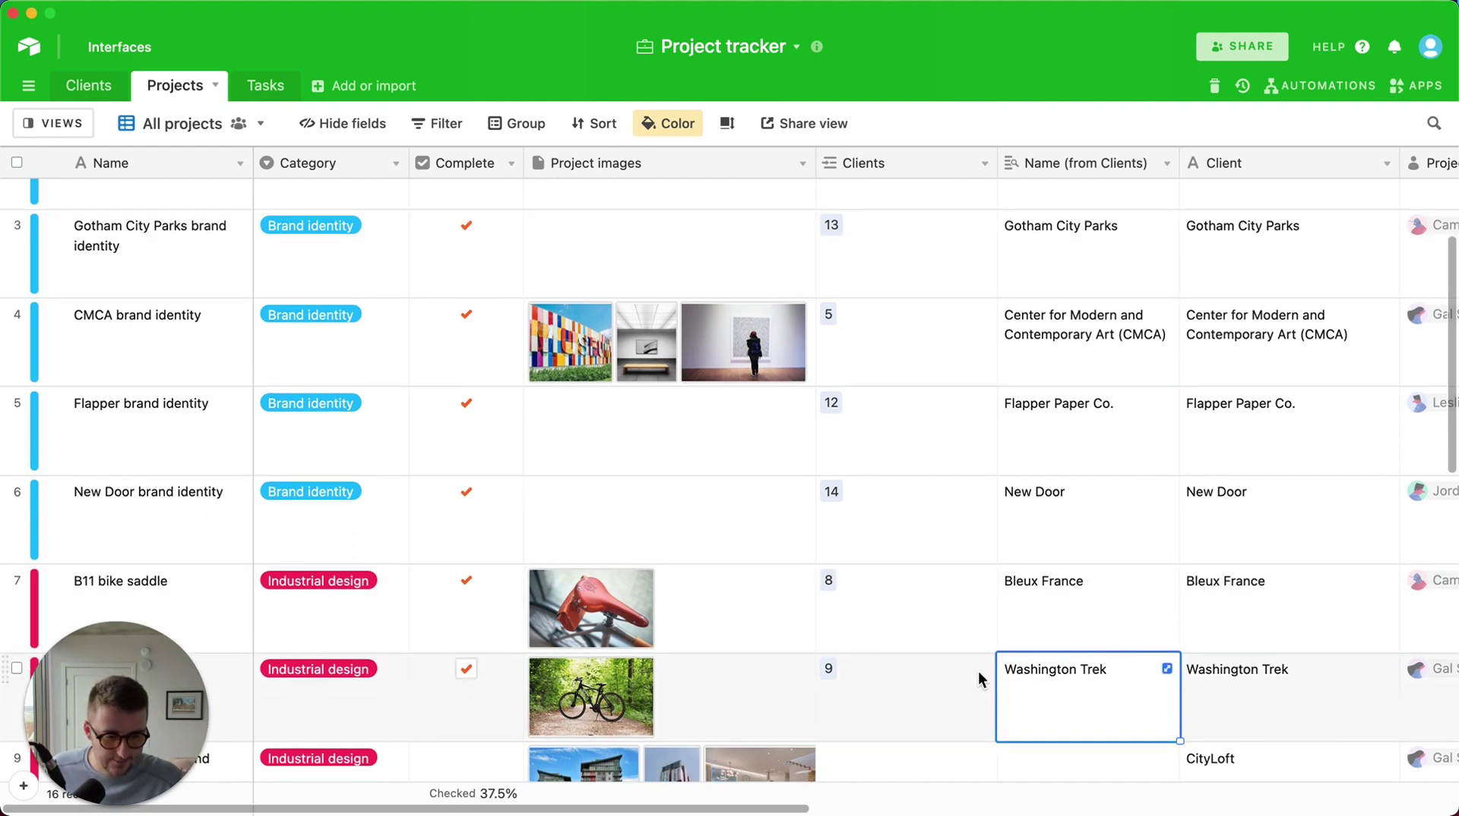
- Mark 443 Huntington brand identity and RITI media lab logo as complete, and fill the checked value down through the last project
scroll(1092, 585, down, 2)
scroll(1092, 586, down, 2)
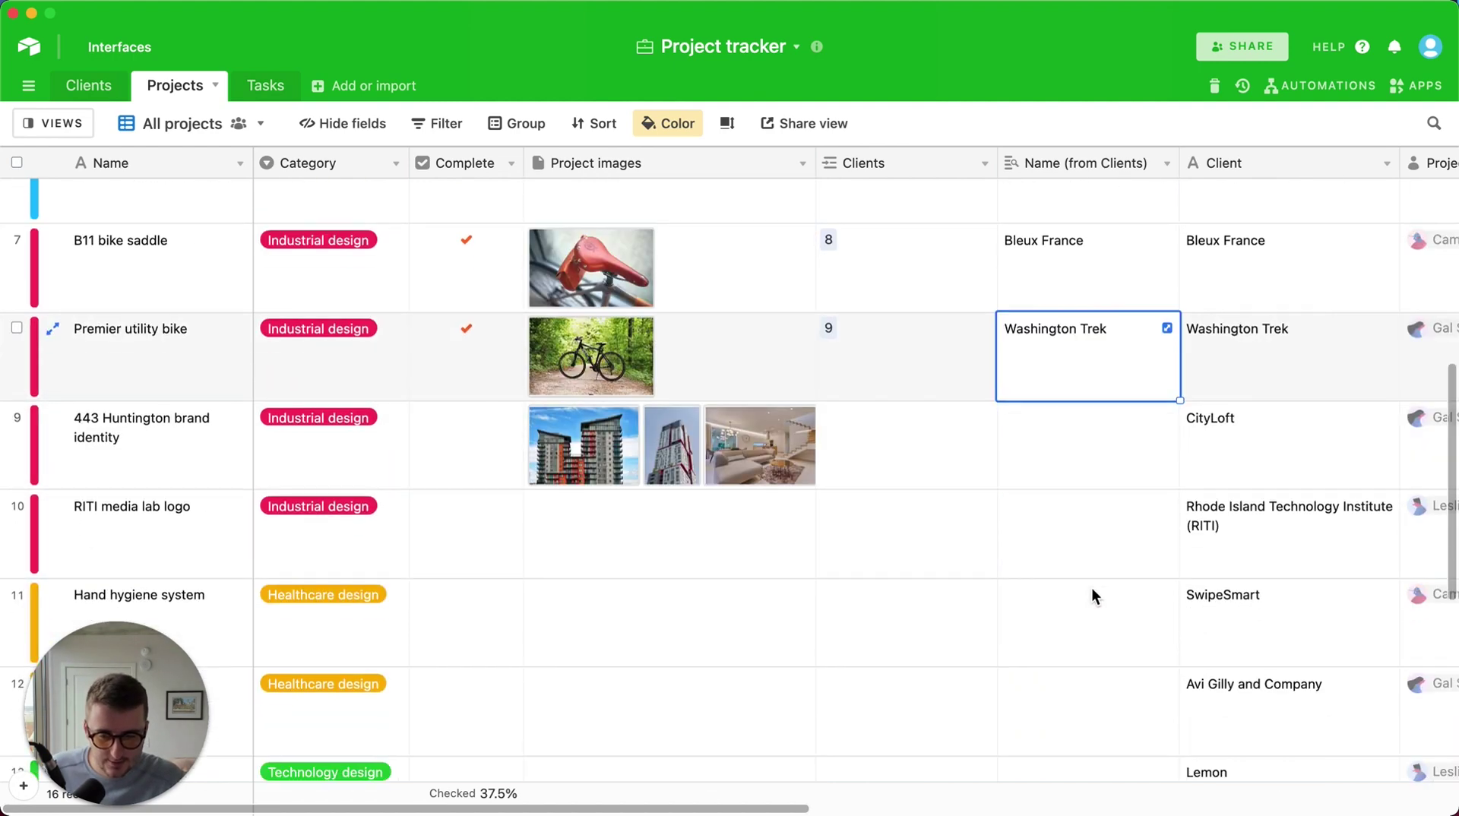
click(466, 419)
click(466, 506)
click(504, 553)
key(super+shift+Down)
key(super+v)
click(713, 365)
scroll(714, 365, up, 5)
scroll(714, 365, down, 6)
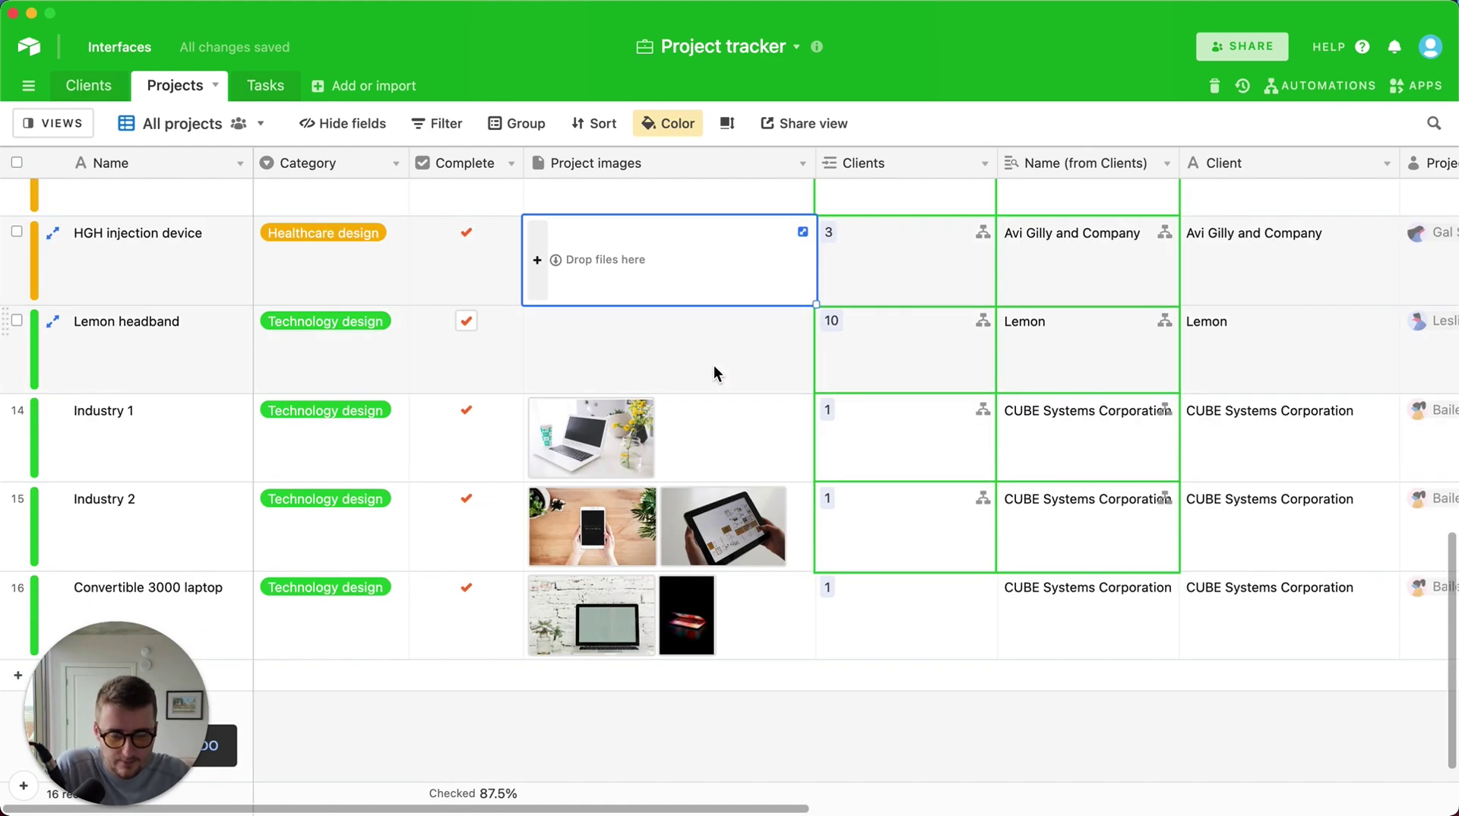
- Paste the checked Complete value from the Convertible 3000 laptop project up through the first project, overwriting the existing cells
click(490, 614)
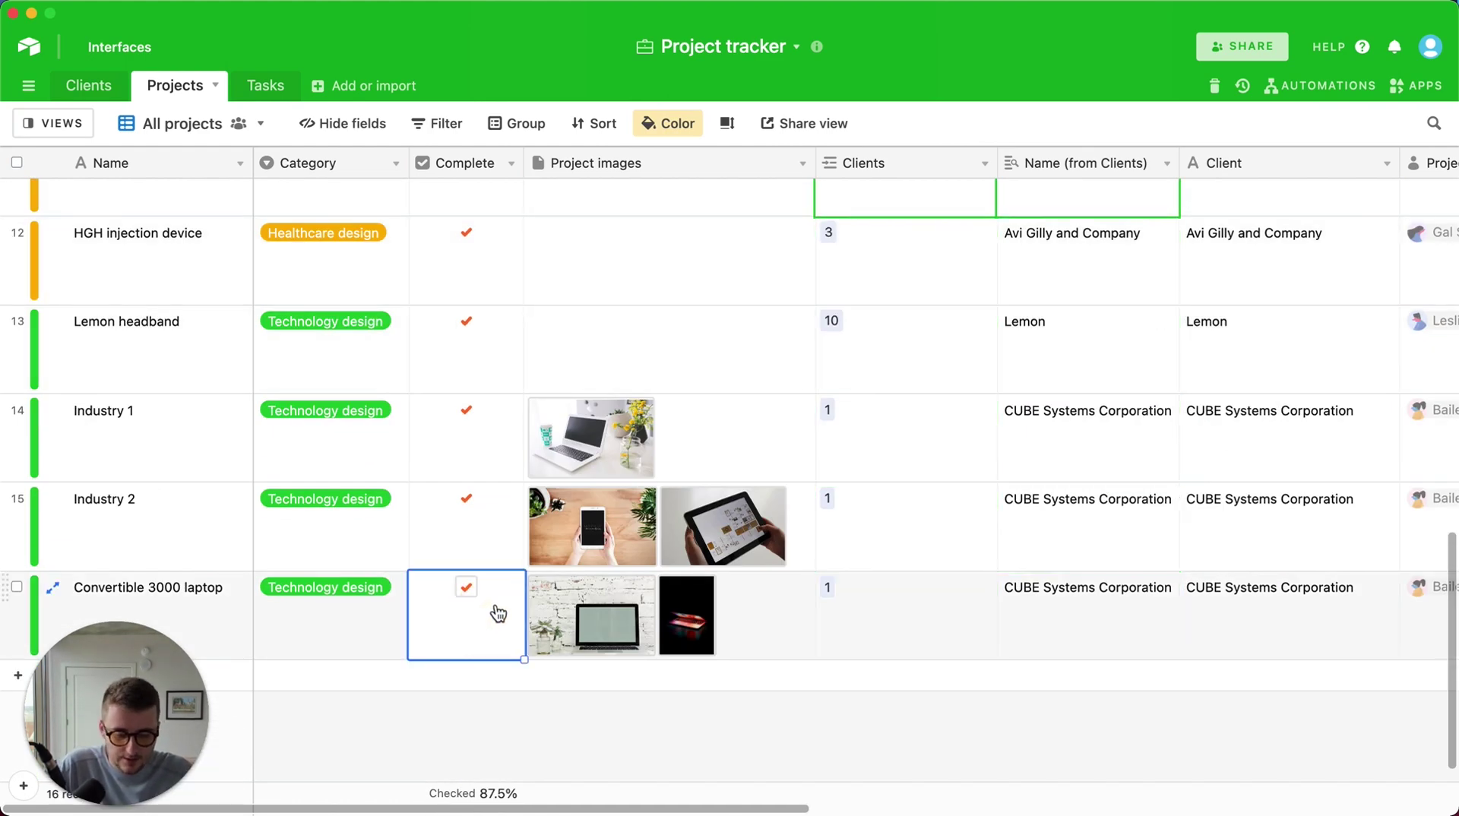
key(super+shift+Up)
key(super+v)
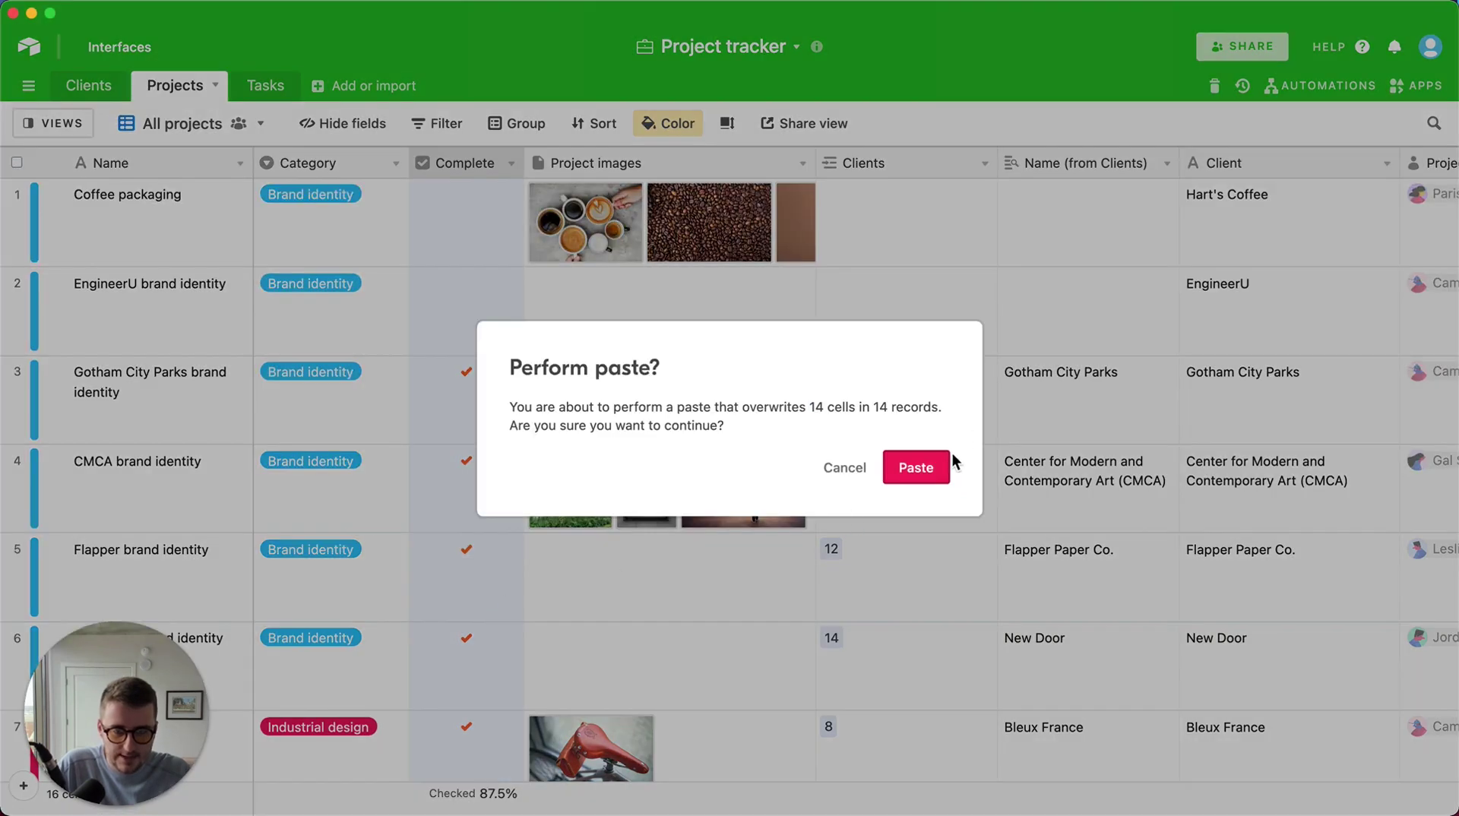
click(923, 465)
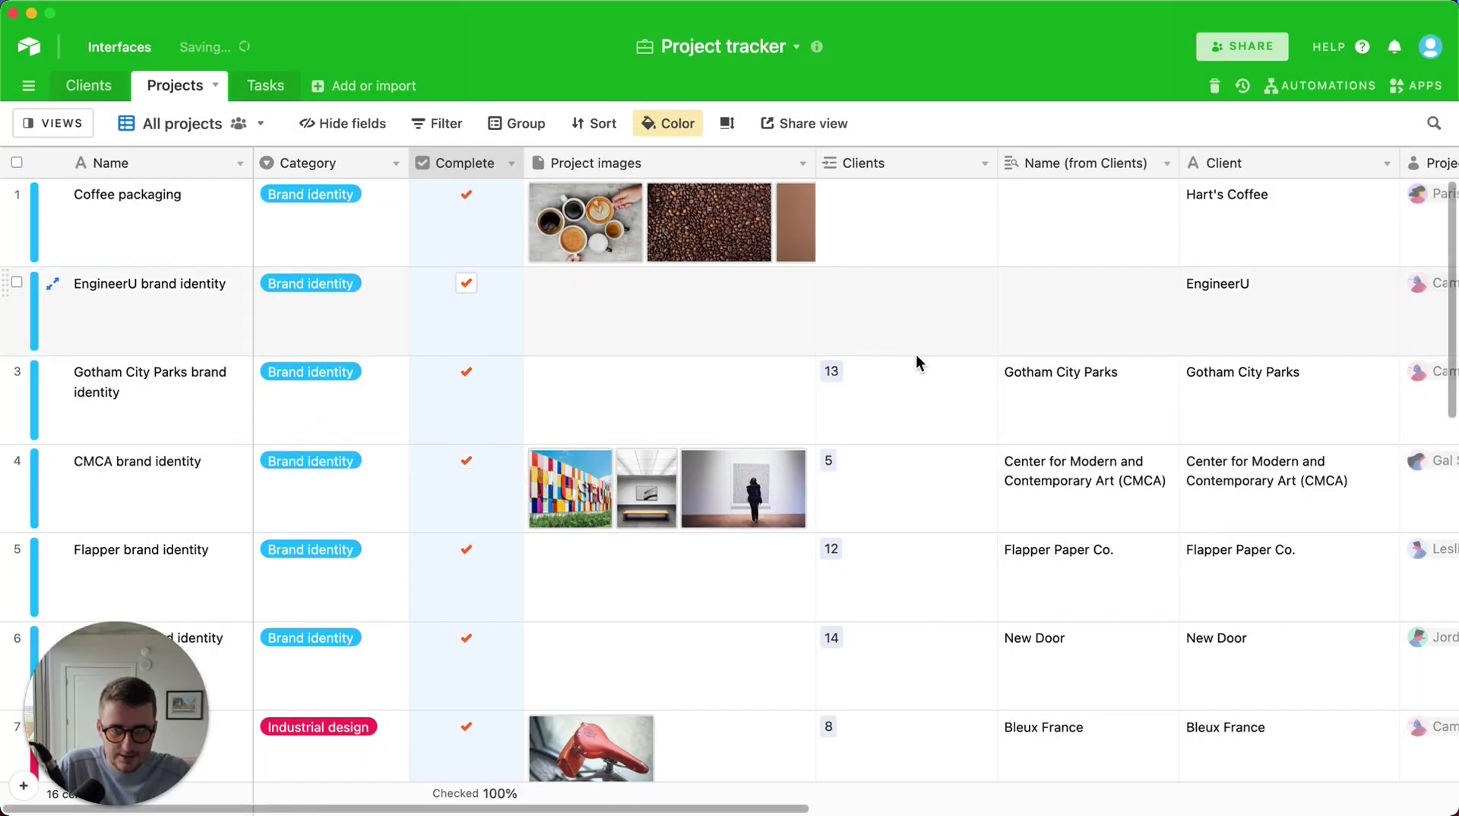
- Check the Clients and Name (from Clients) values against the Client column from the first to the last project
click(934, 219)
click(929, 302)
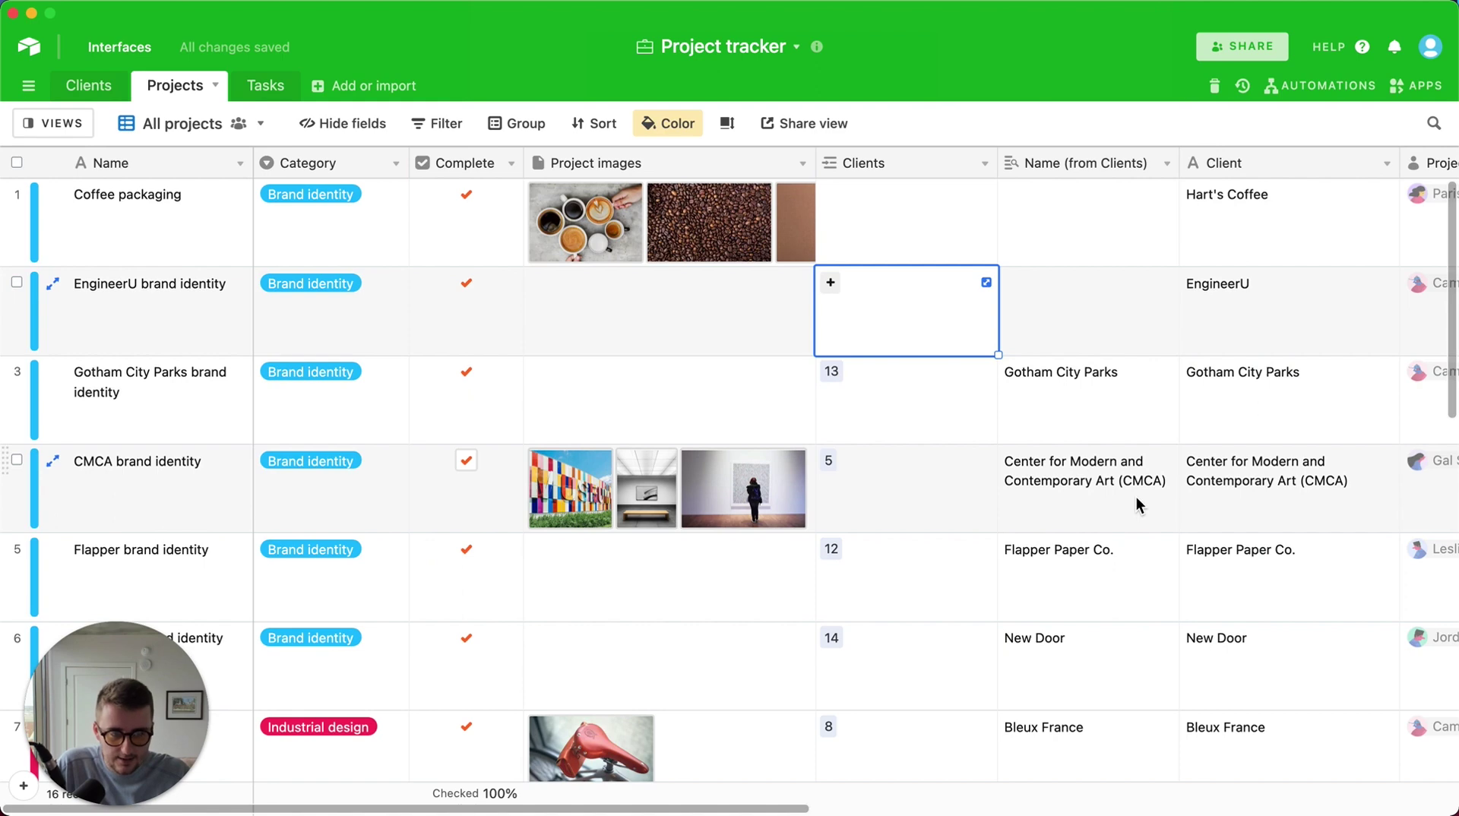
text(7)
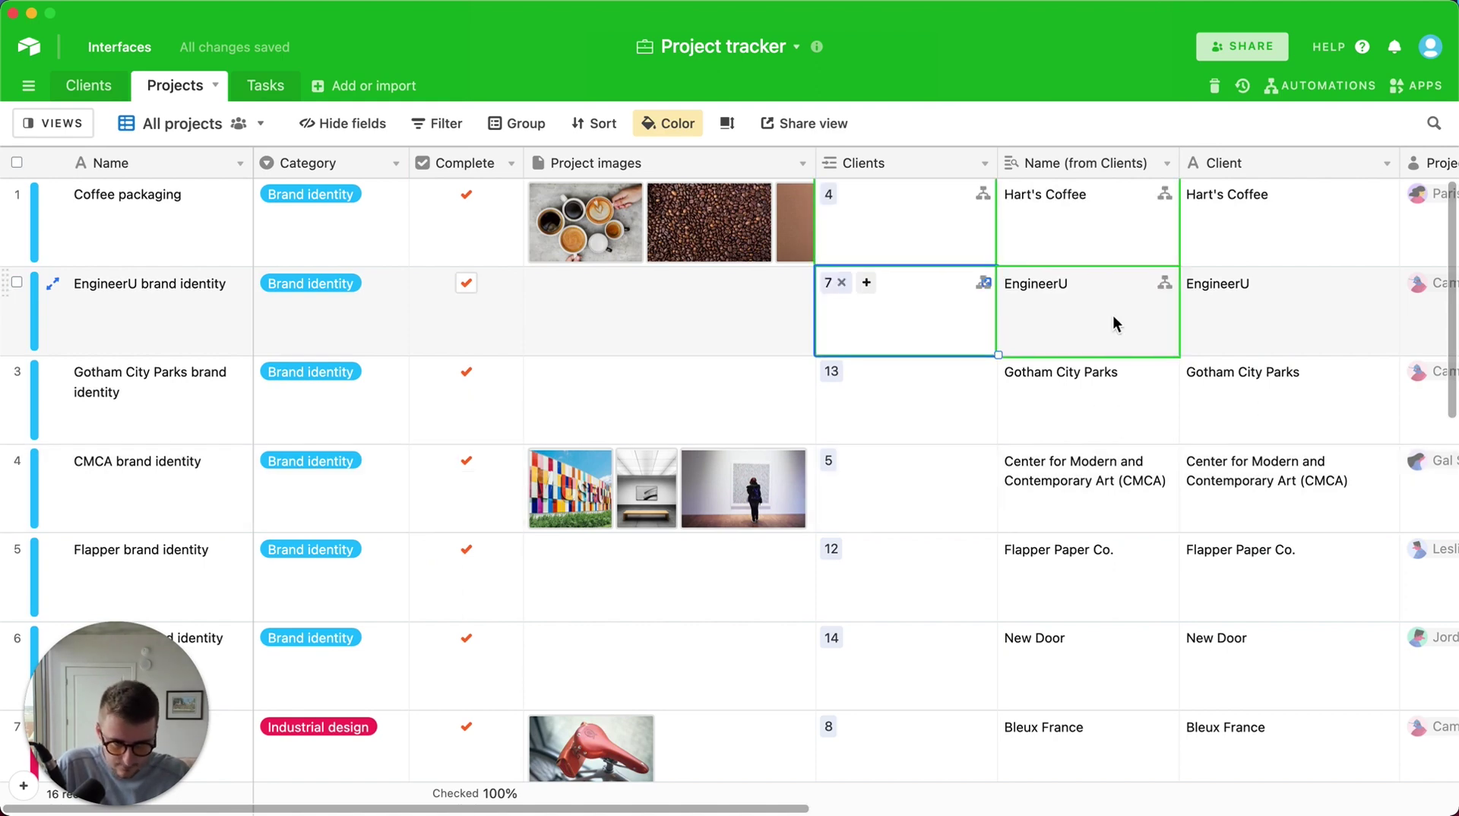
scroll(1112, 322, down, 10)
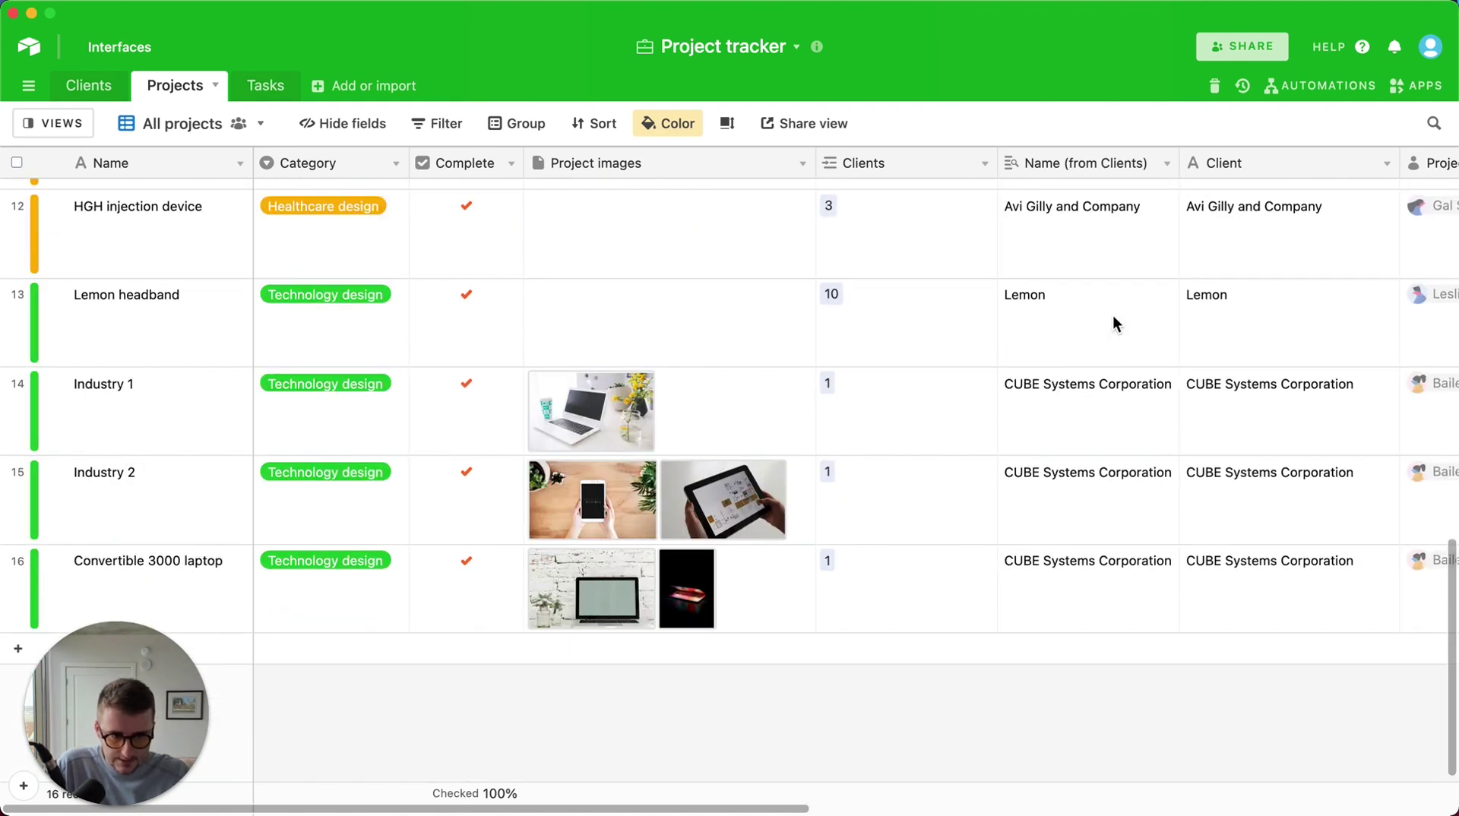
scroll(1091, 534, up, 10)
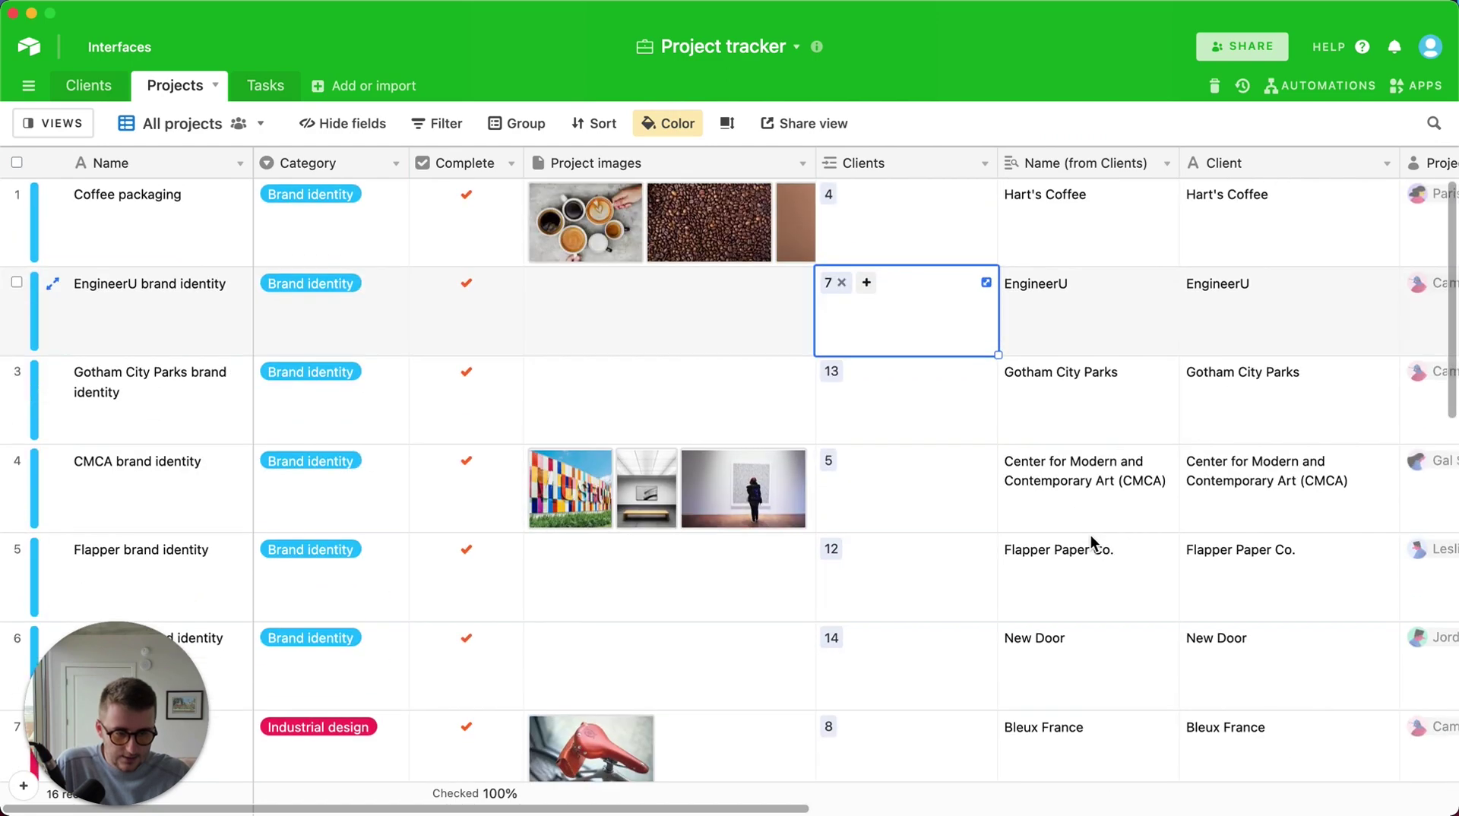
scroll(1092, 535, down, 10)
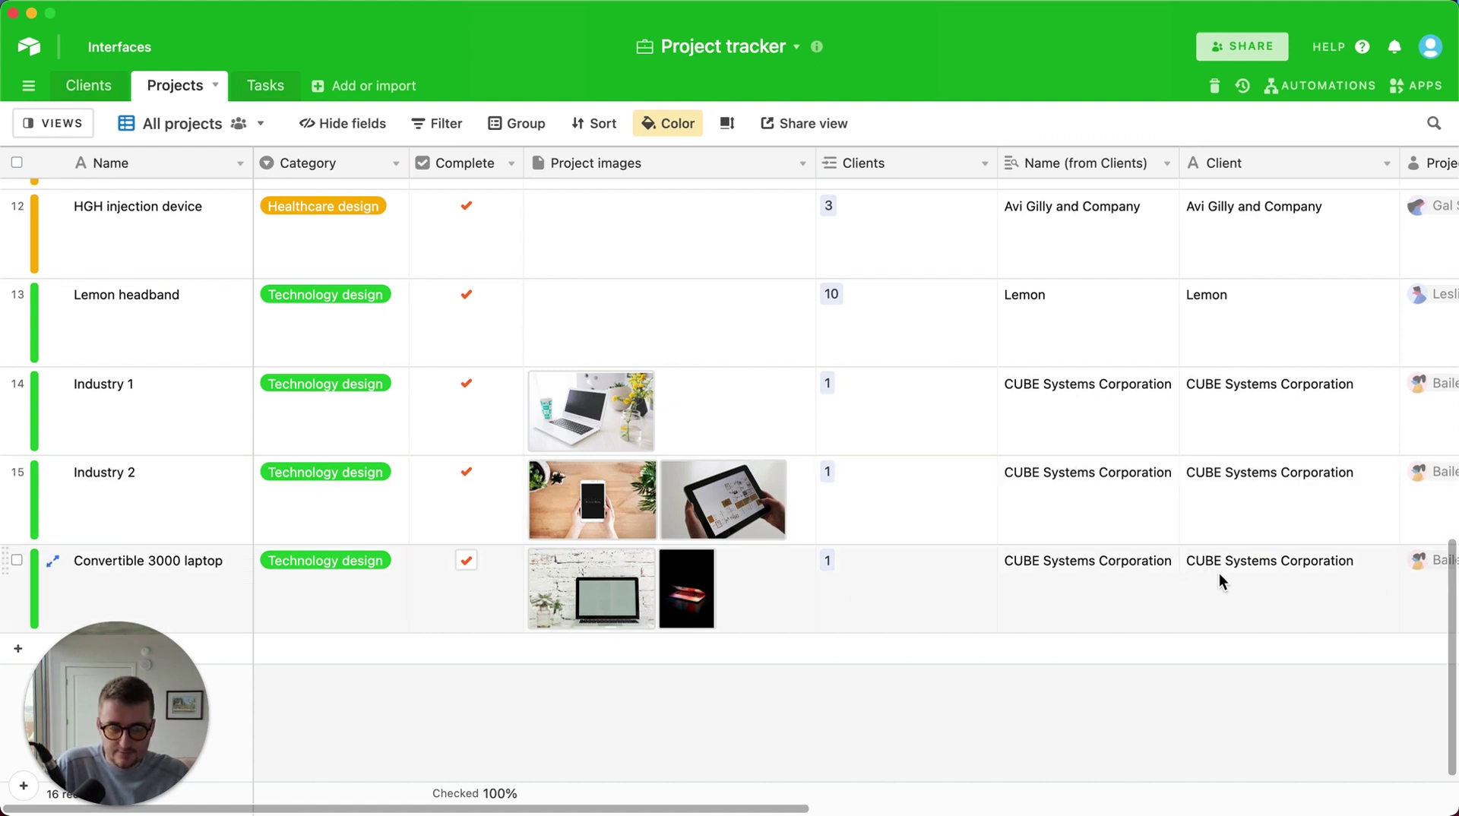
- Clear the Clients link of the Convertible 3000 laptop project and set its Client to Cube Solutions
click(875, 588)
key(Delete)
click(1342, 568)
click(1342, 568)
text(Cube Solutions)
click(1288, 482)
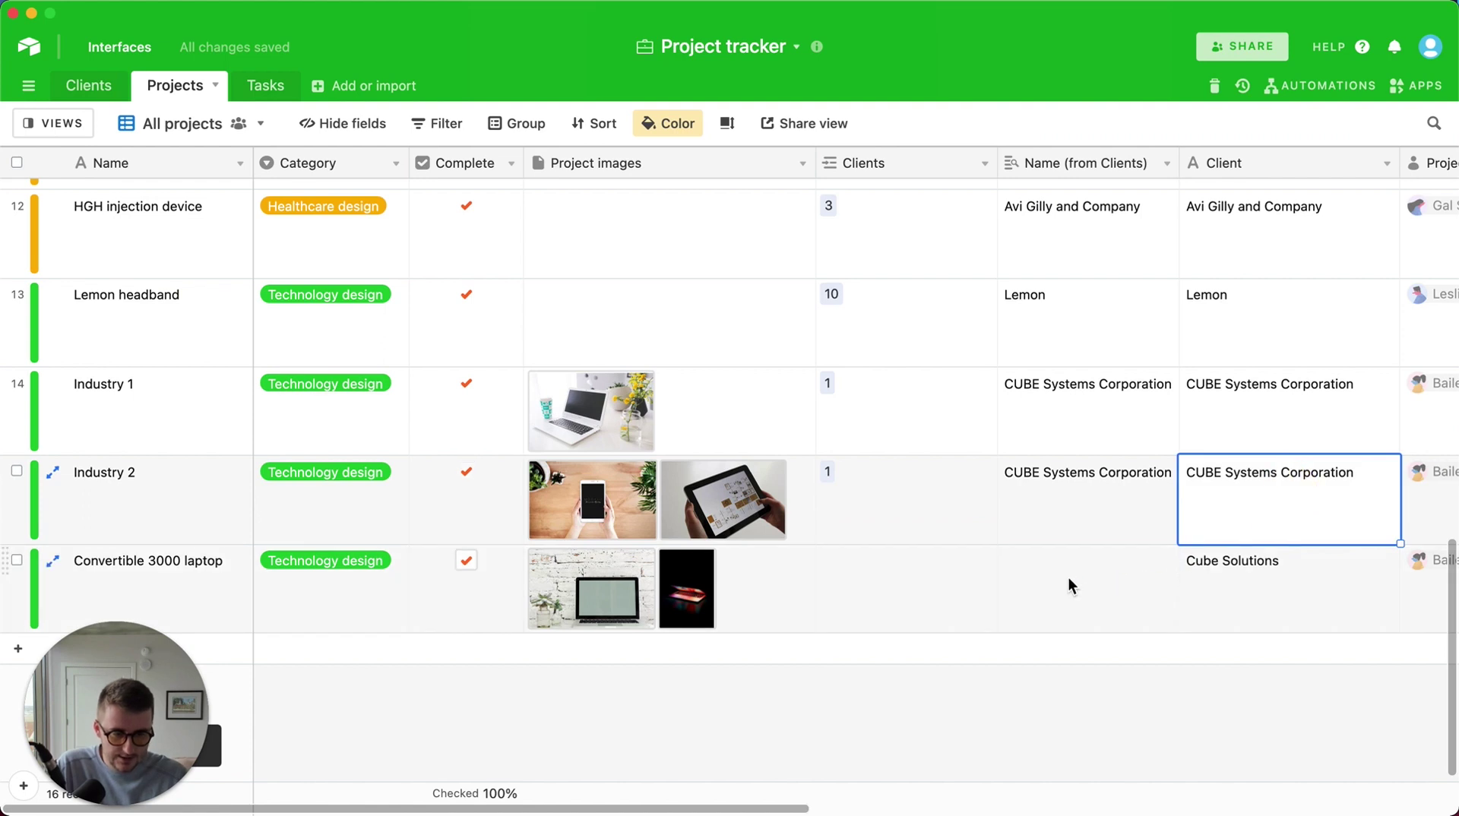
- Uncheck and recheck Complete for the Convertible 3000 laptop project to trigger the automation again
click(466, 560)
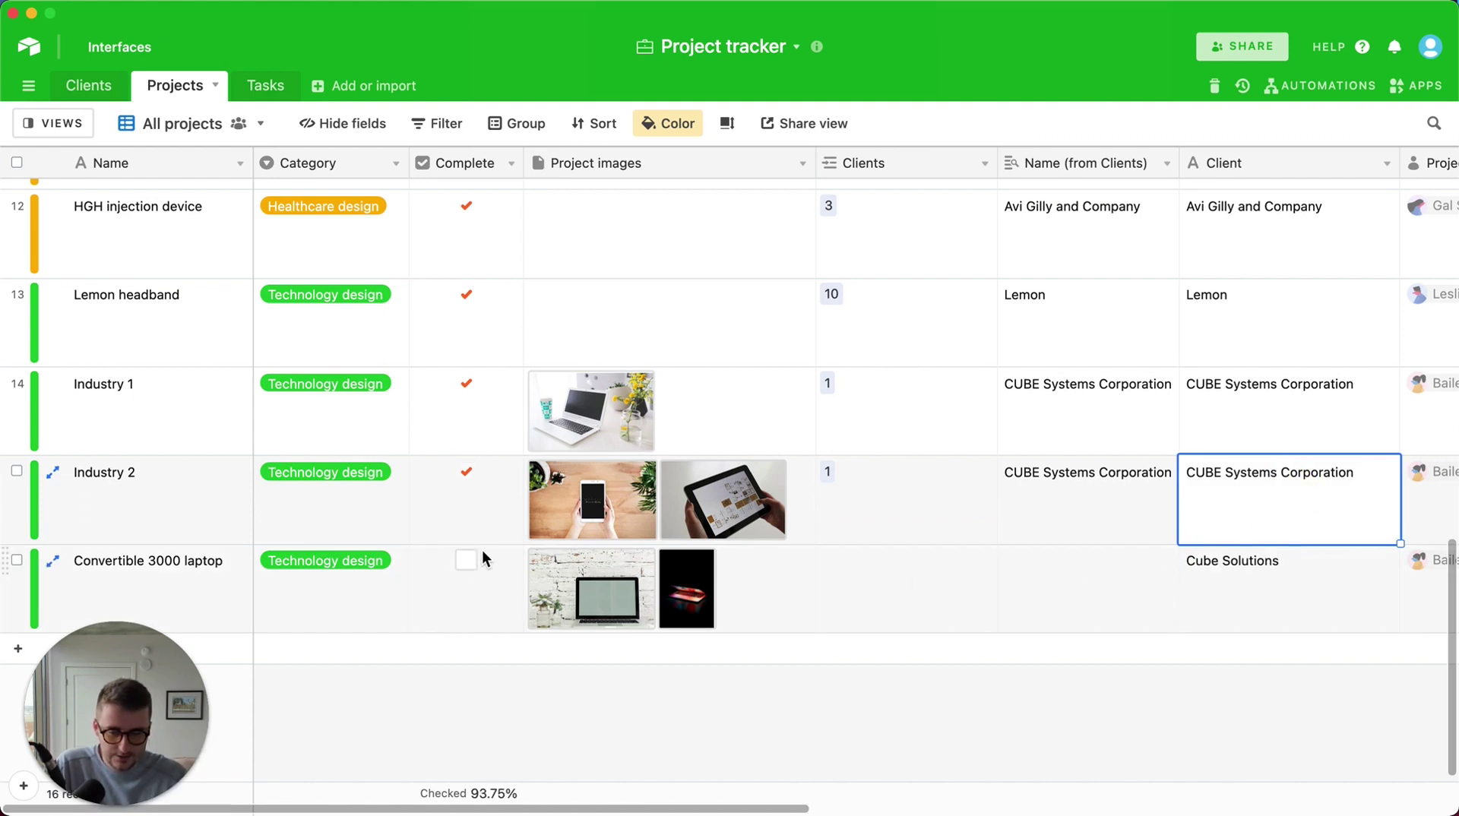
click(466, 561)
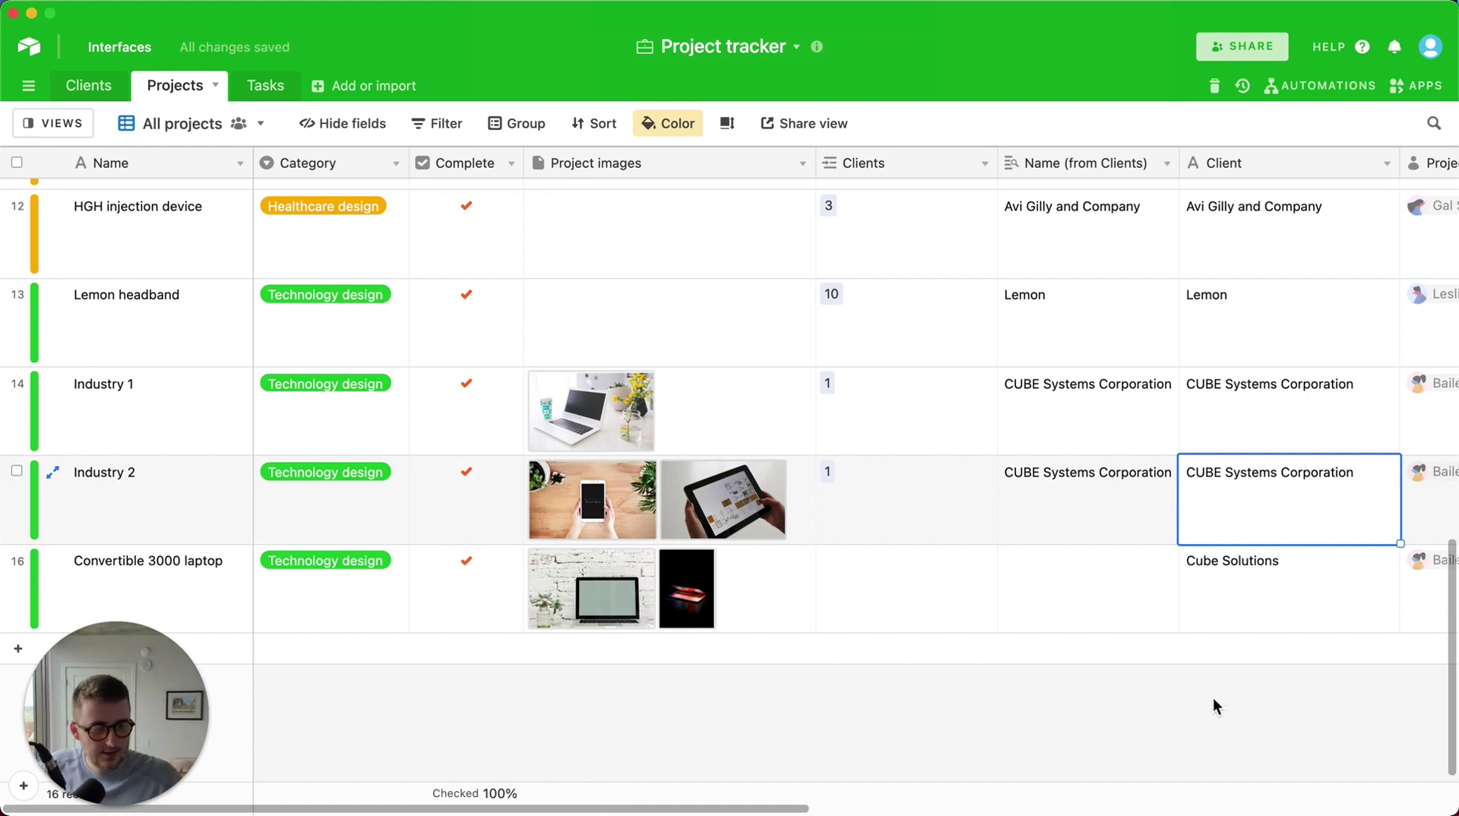
- Open Automation 1 and inspect the trigger and Find records details of its most recent run
click(1366, 89)
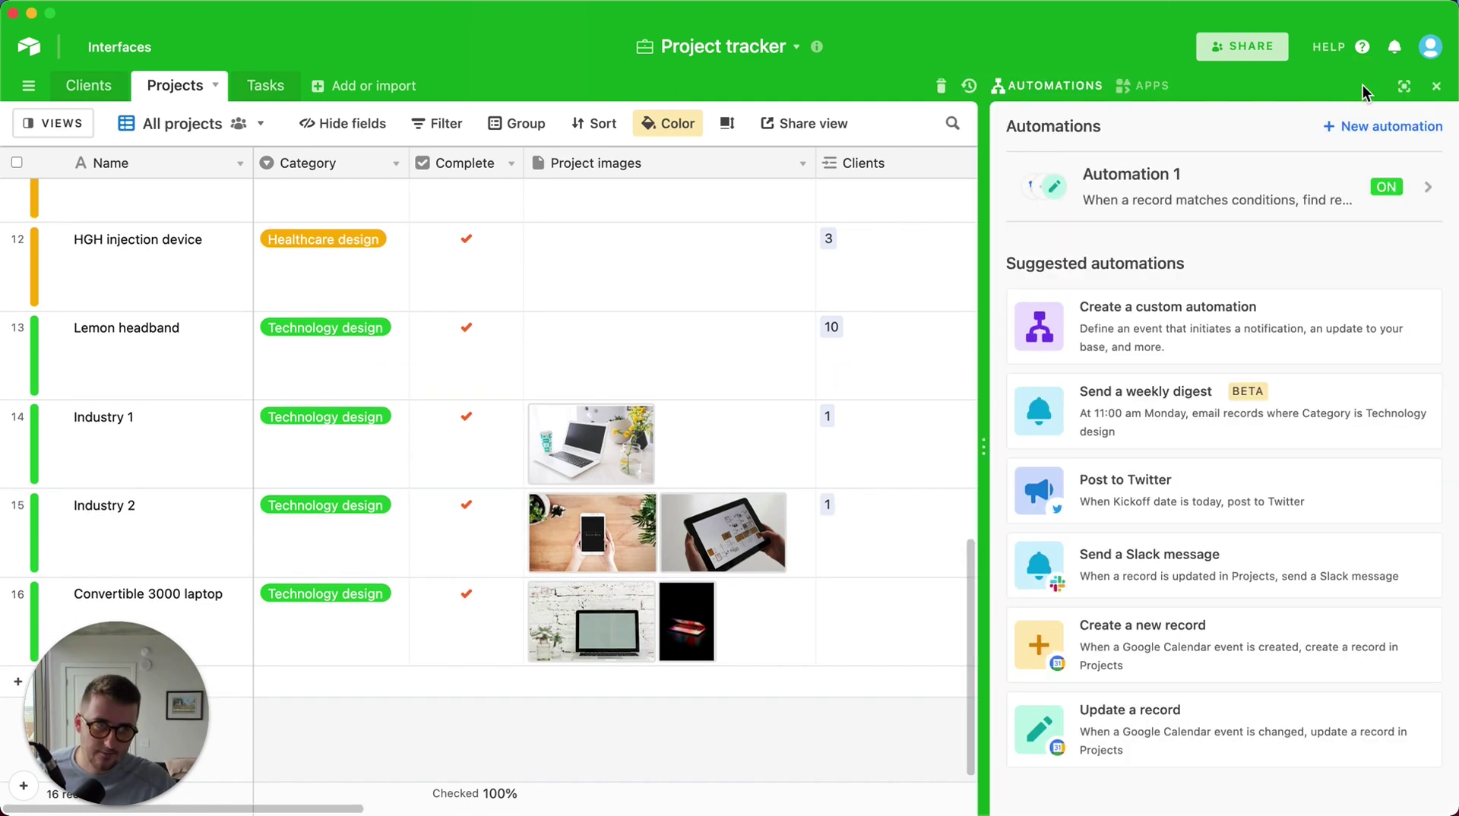
click(1263, 186)
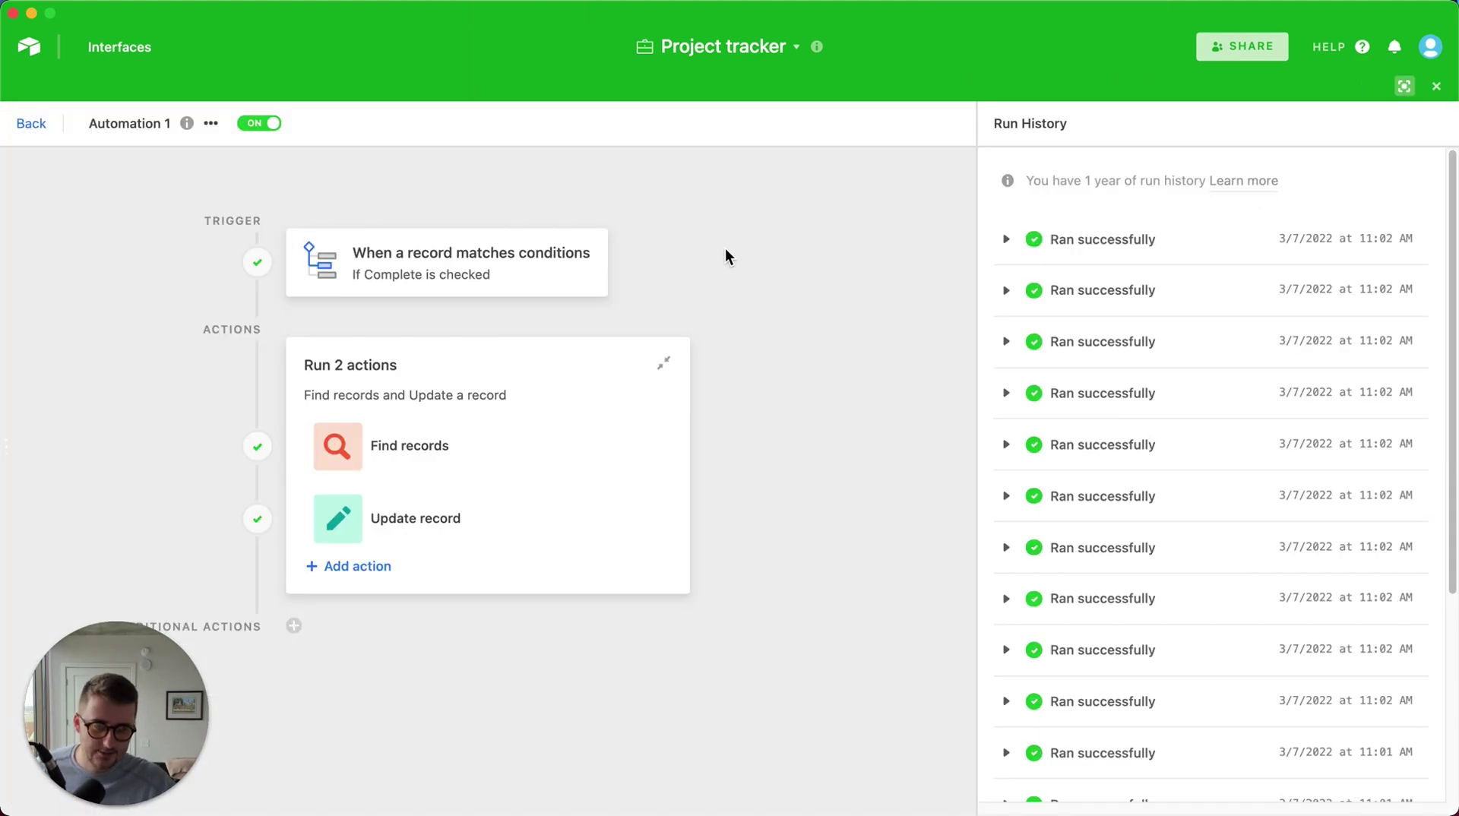
click(1324, 236)
click(1182, 343)
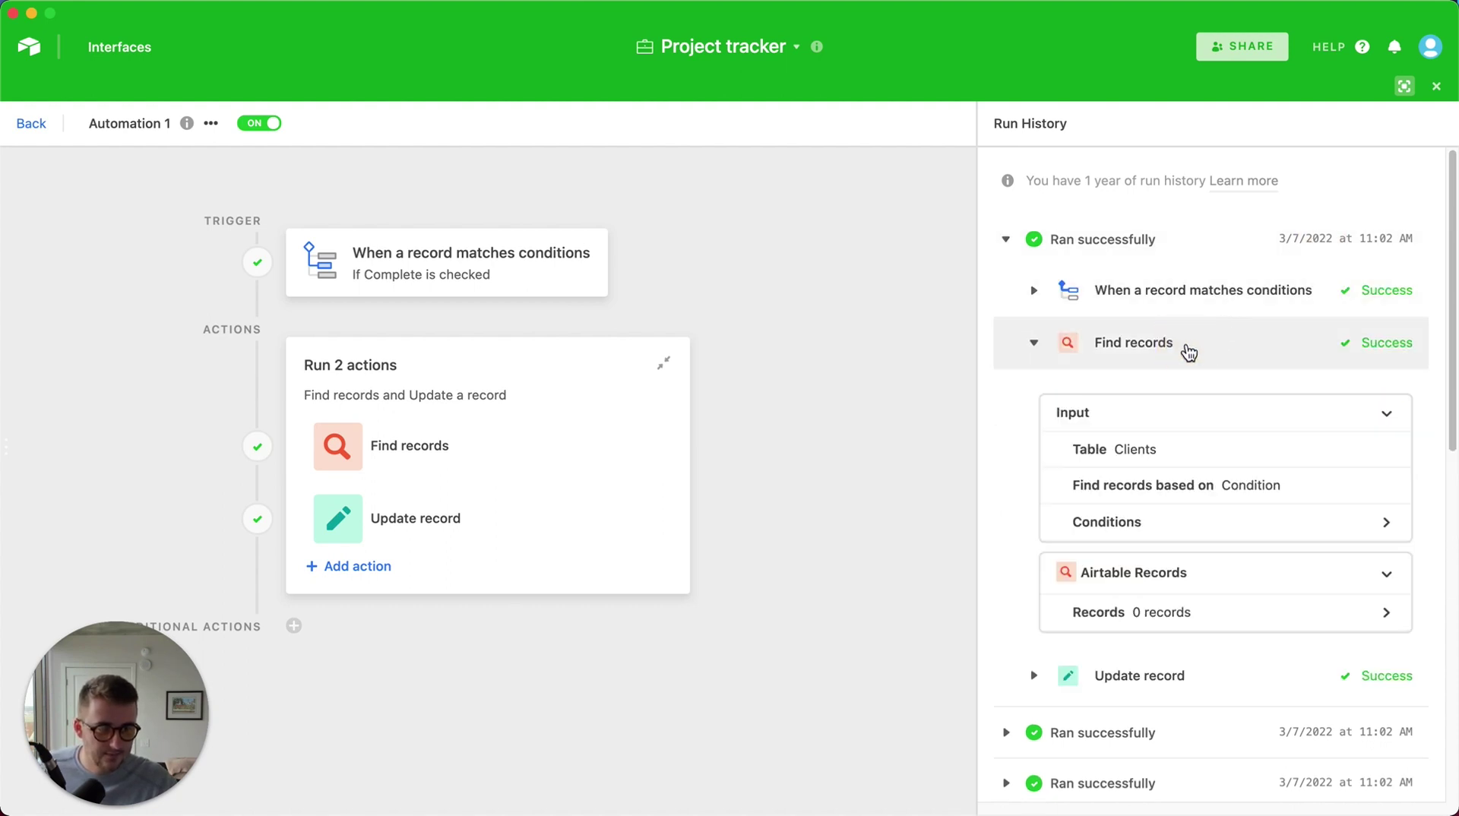
click(1131, 291)
click(1130, 289)
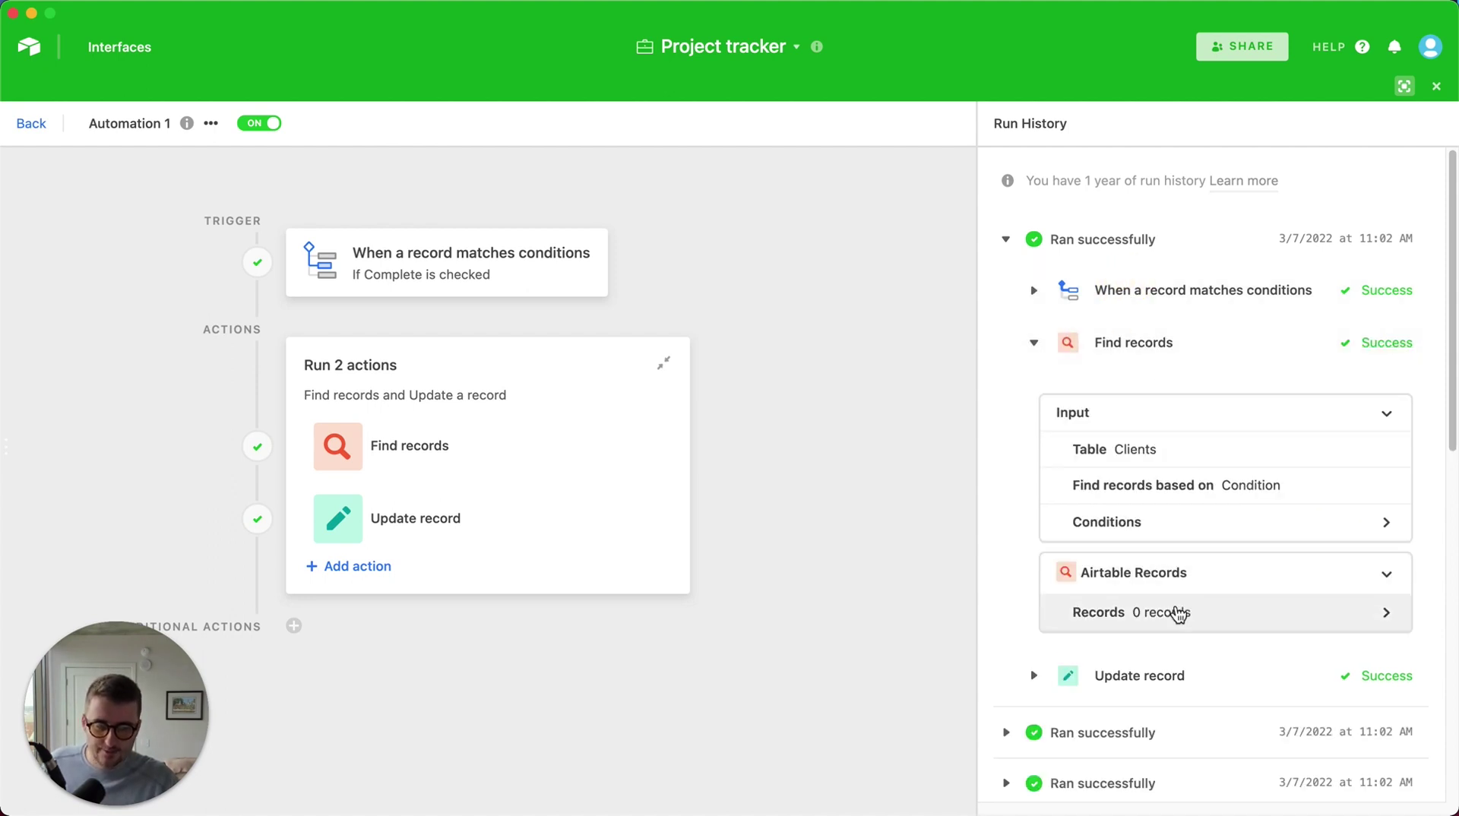
- Inspect the Find records details of an earlier Automation 1 run for comparison, and expand the newer run above it
scroll(1162, 675, down, 1)
click(1144, 696)
click(1161, 334)
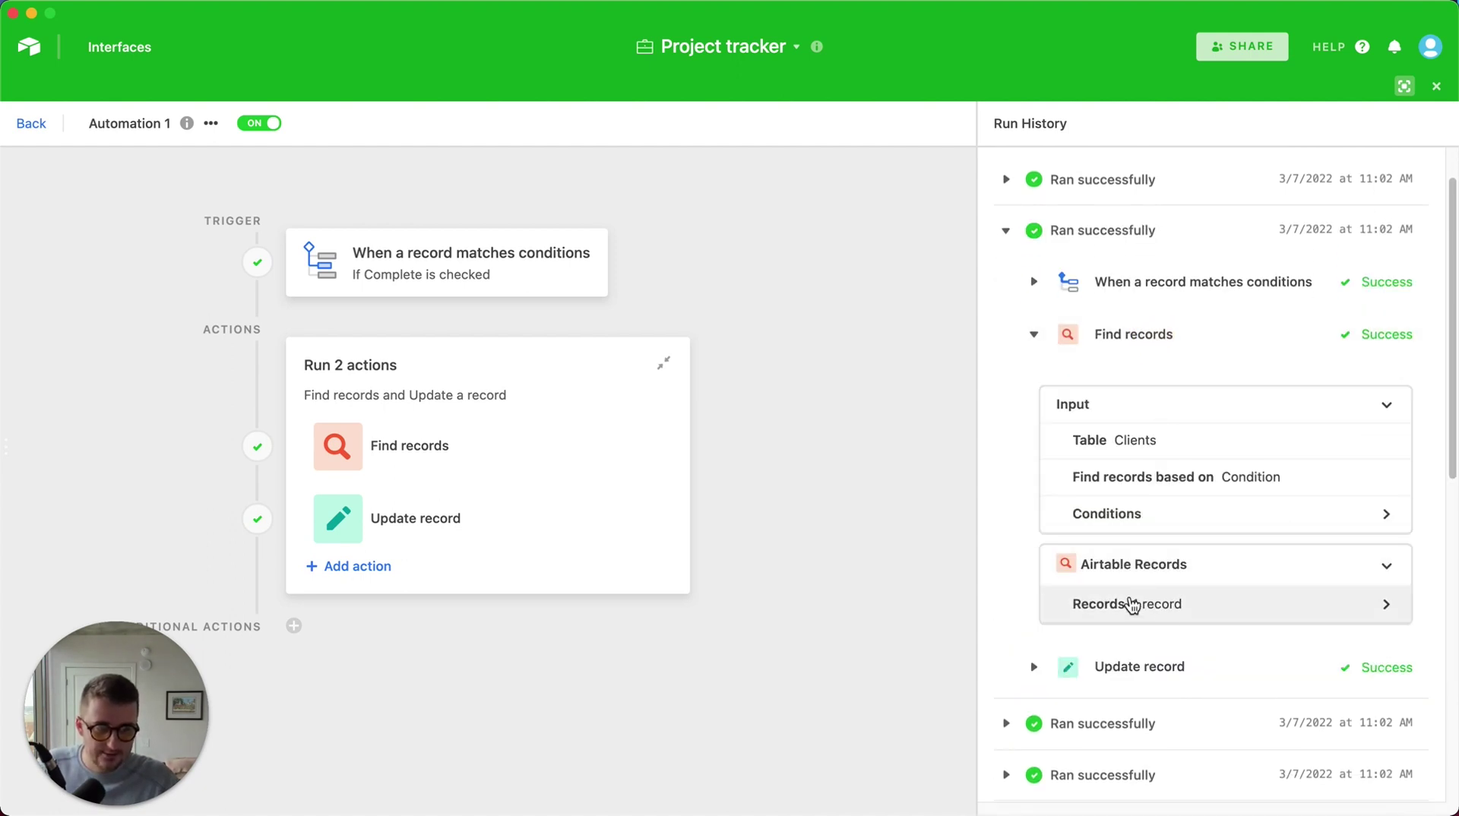
click(1110, 243)
click(1123, 179)
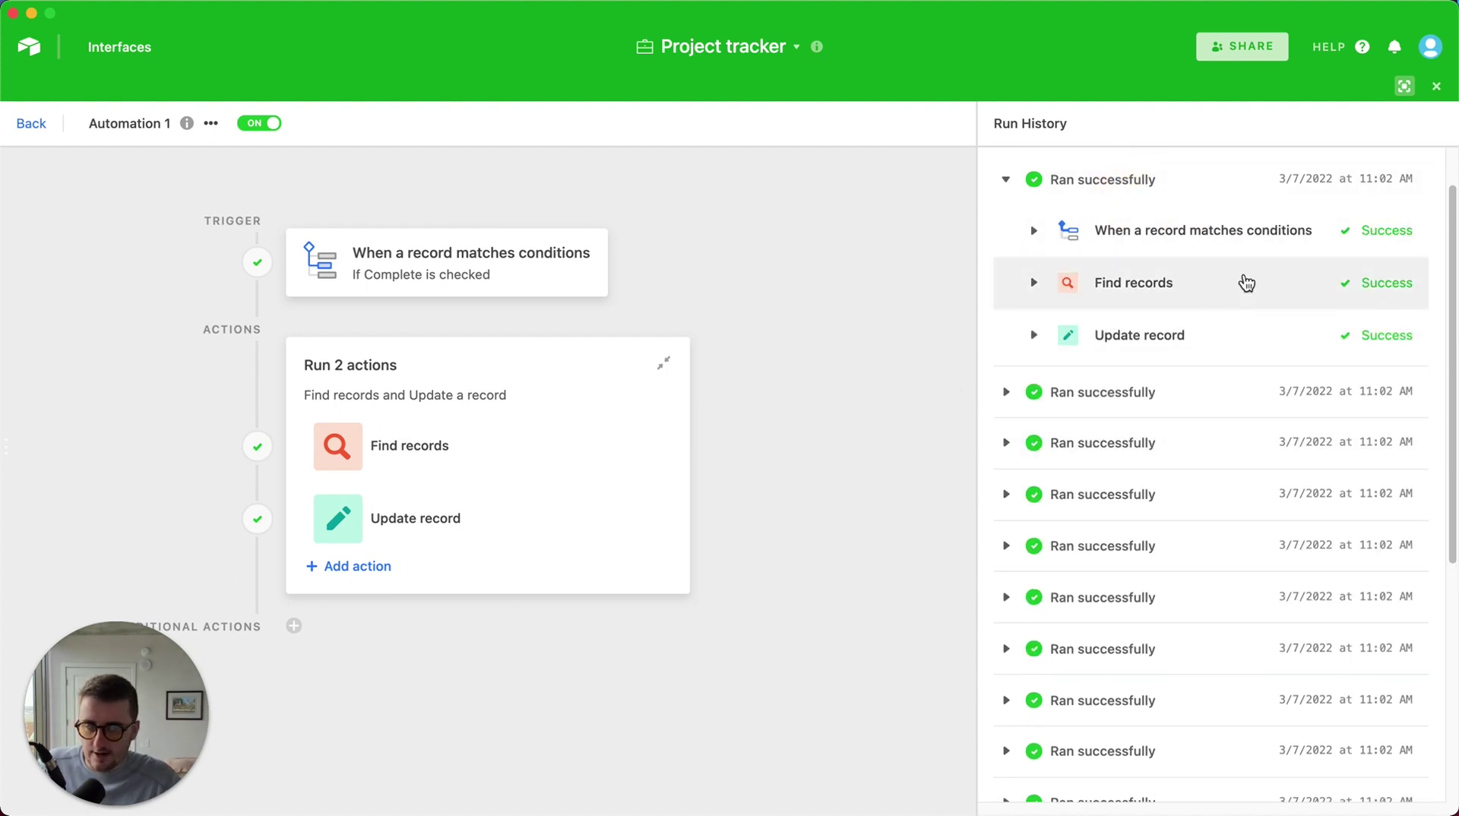
- Leave the automations and review the Clients, Name (from Clients) and Client values in the Projects table
click(31, 123)
click(854, 644)
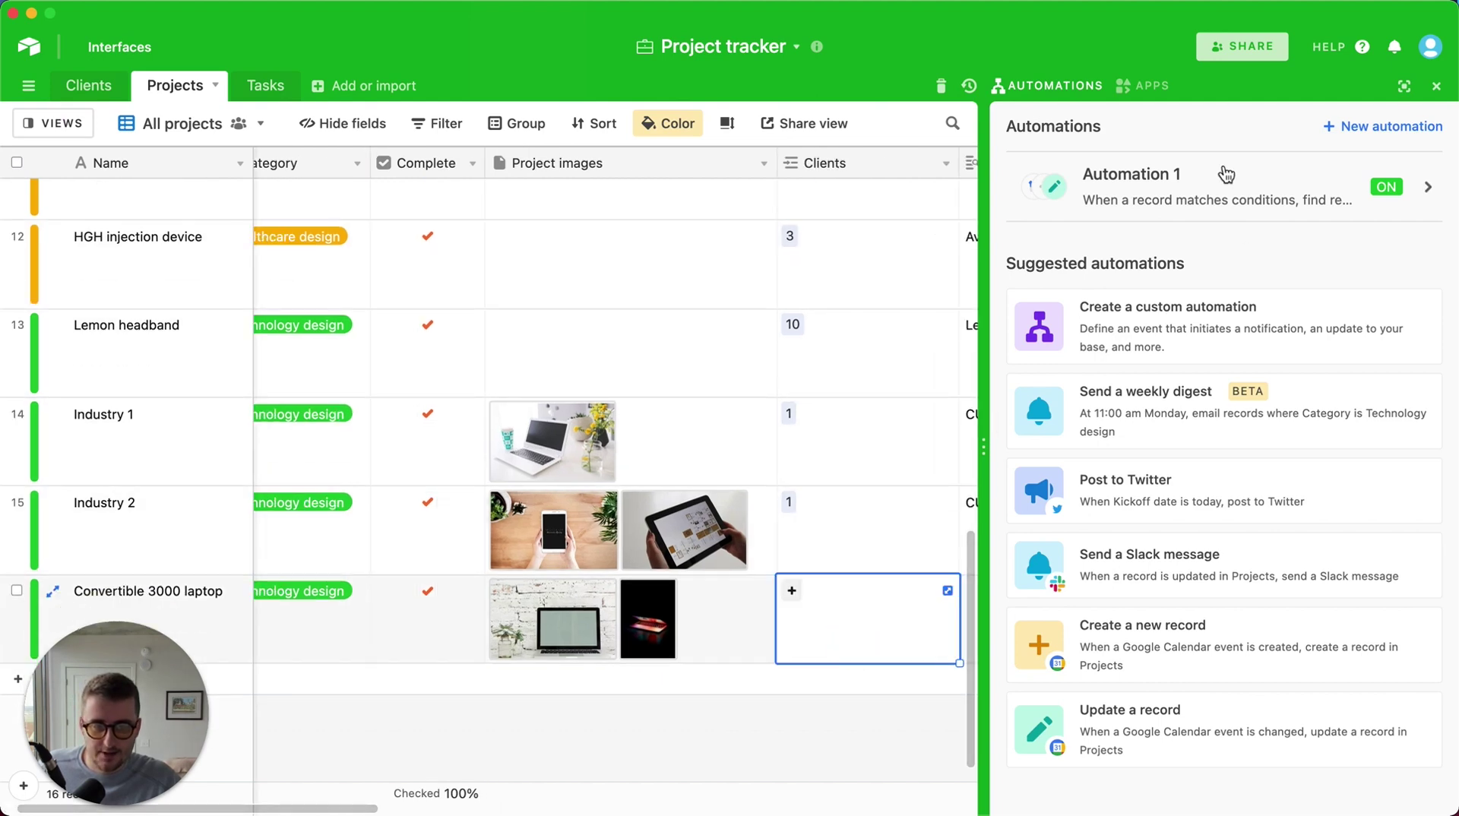
click(1443, 87)
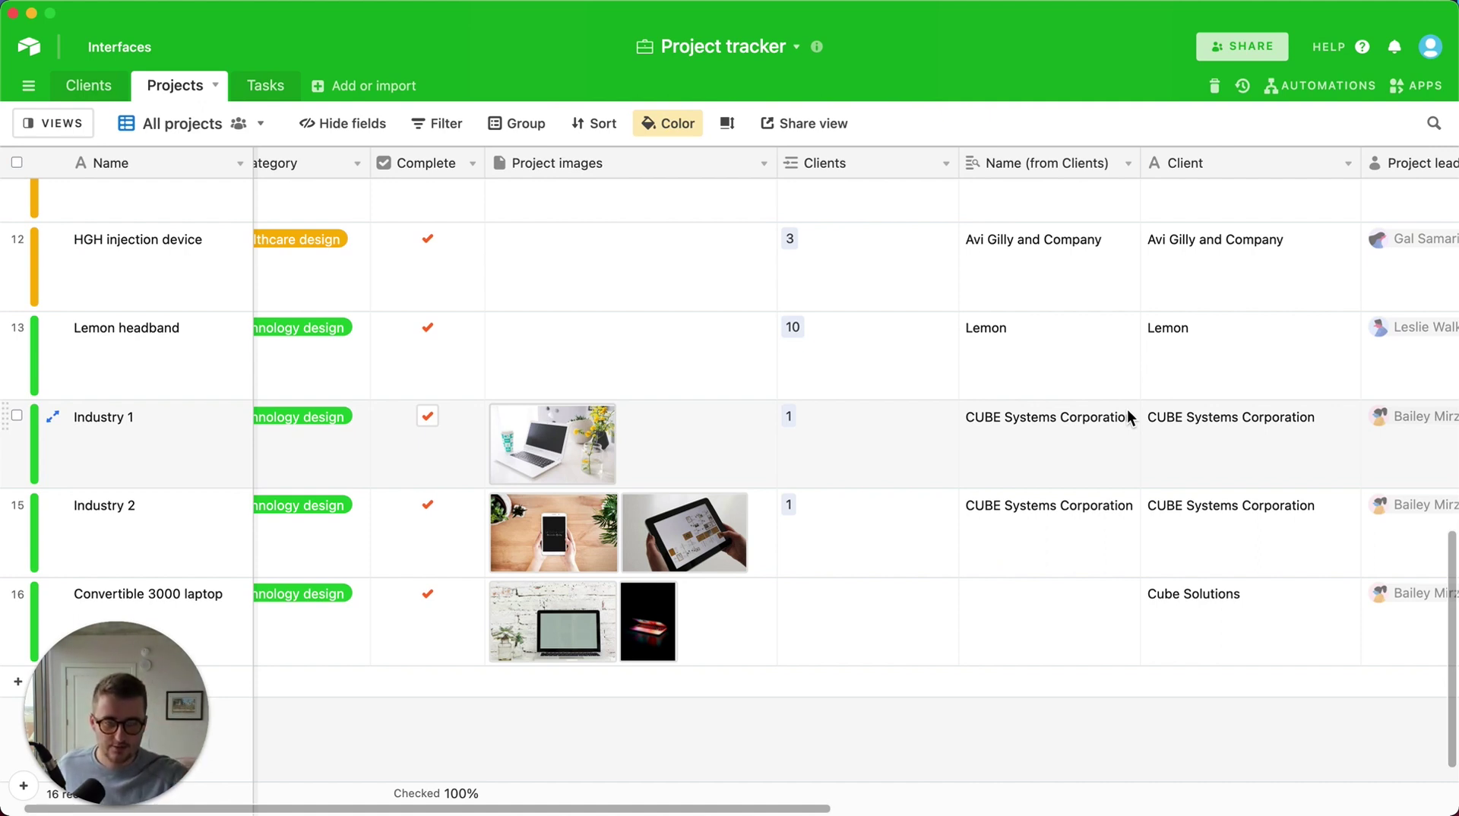
scroll(1127, 410, up, 10)
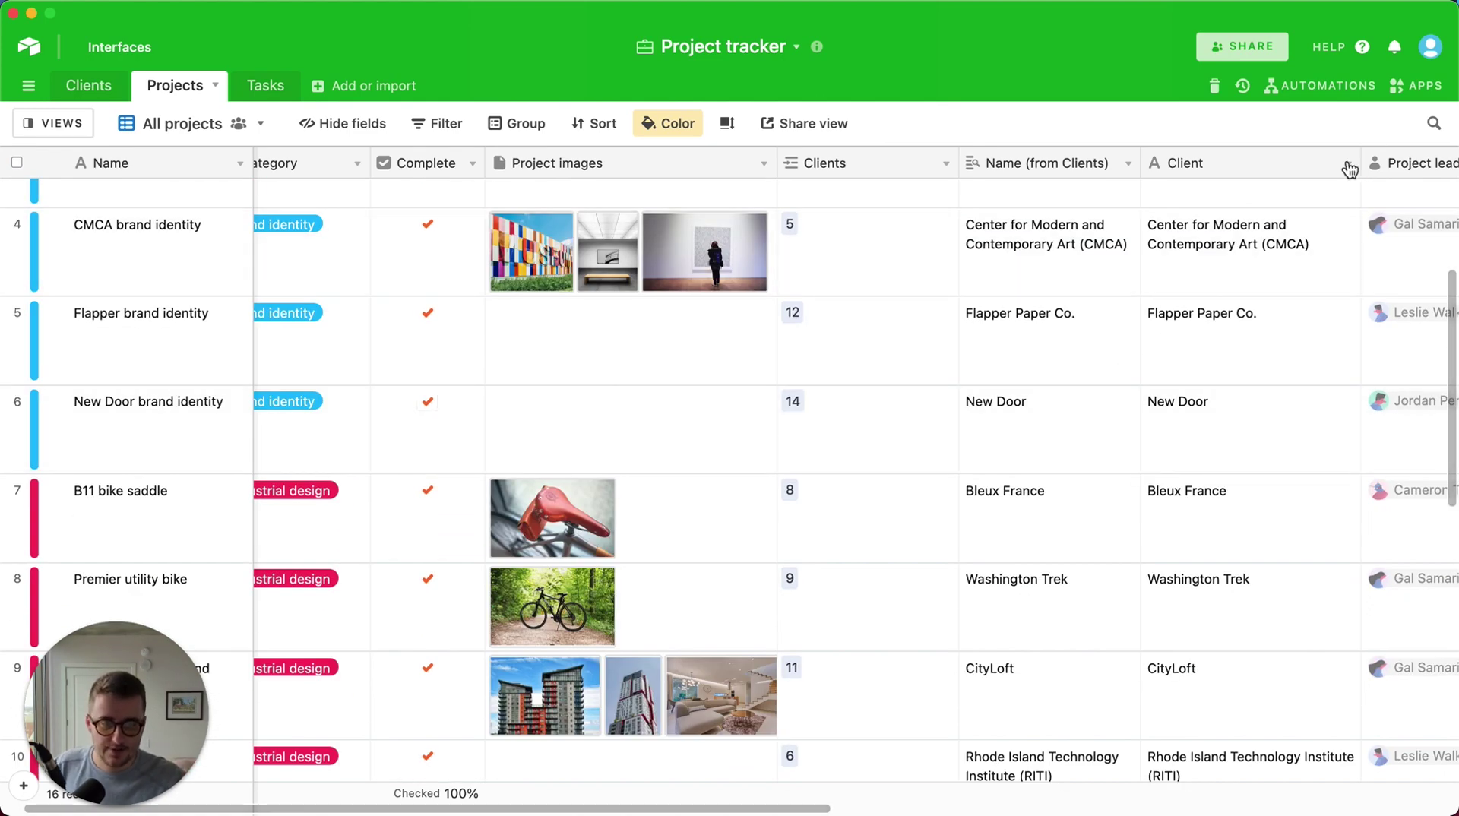
click(1235, 253)
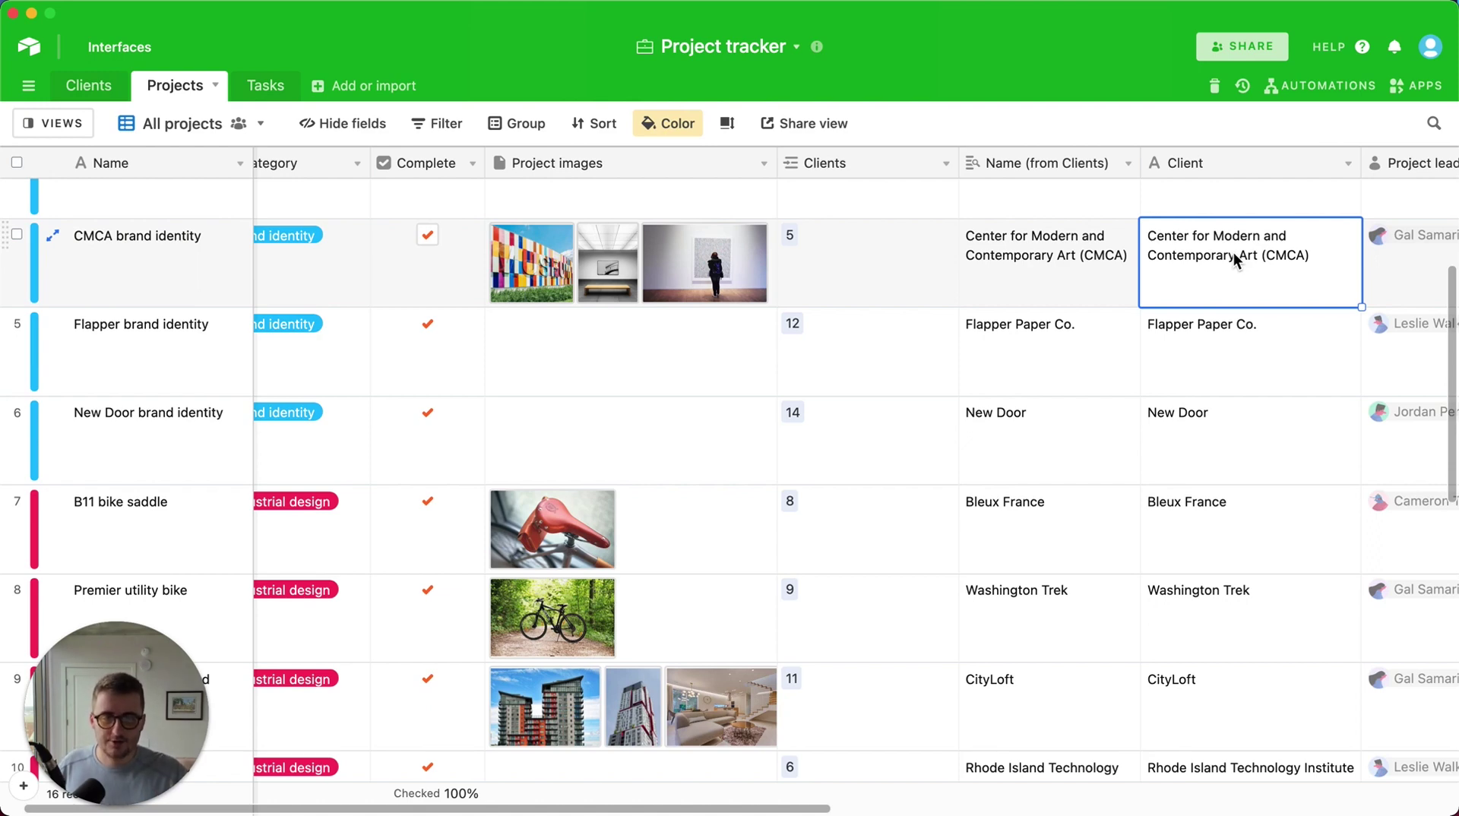
scroll(841, 181, up, 3)
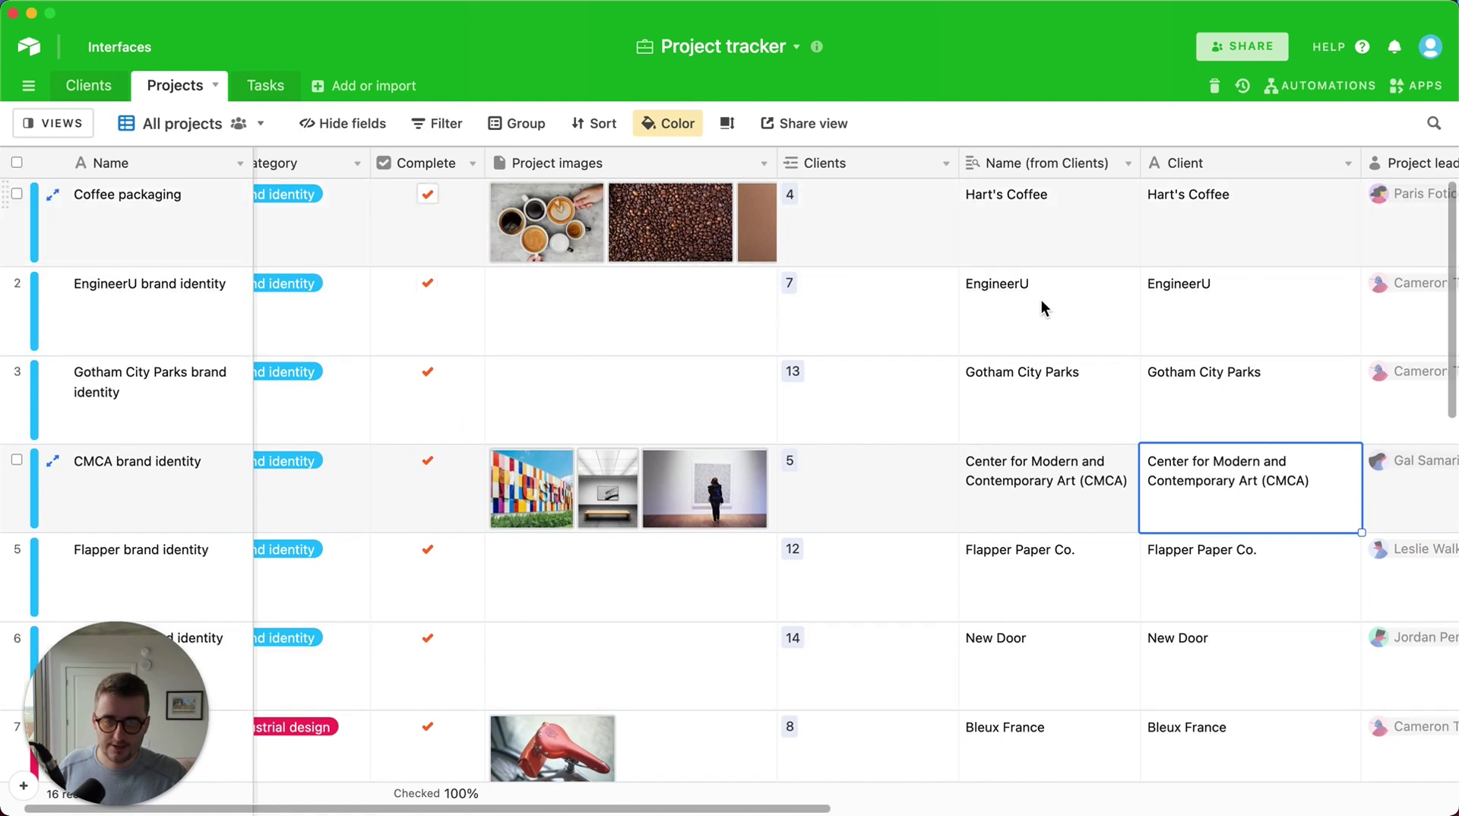